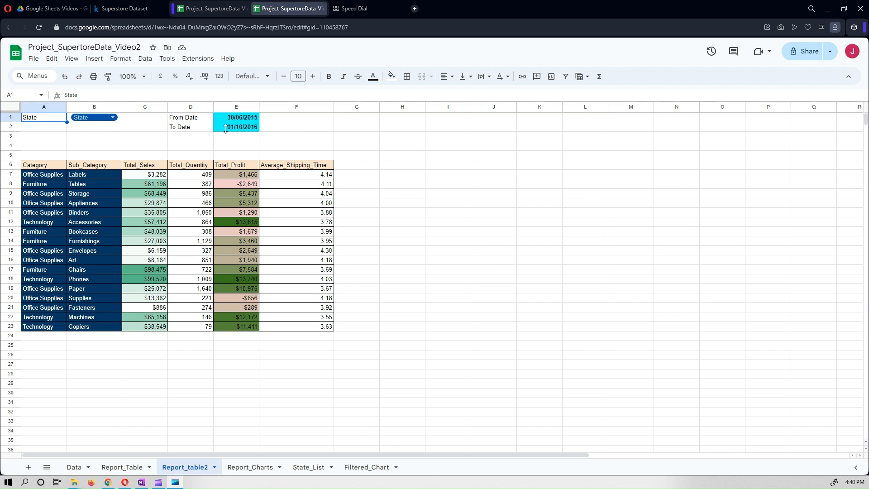
Step: Look at the Superstore Dataset page on Kaggle and return to the Project_SupertoreData_Video2 spreadsheet
click(435, 292)
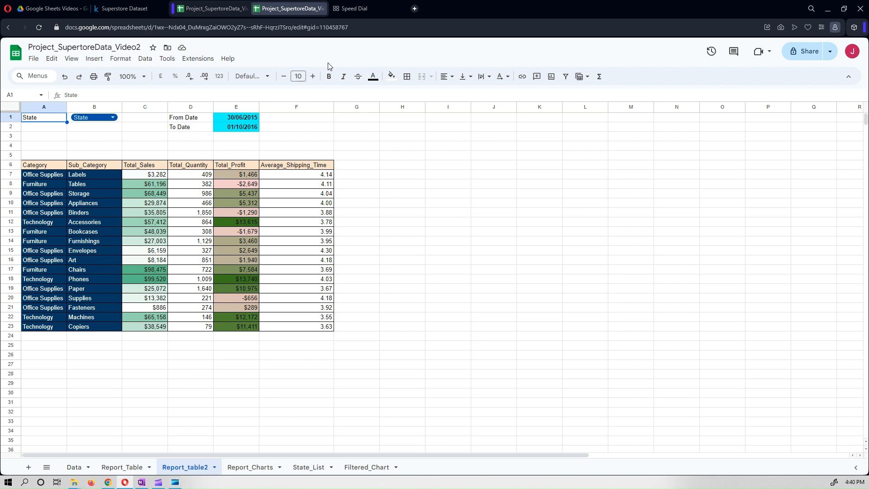
click(134, 7)
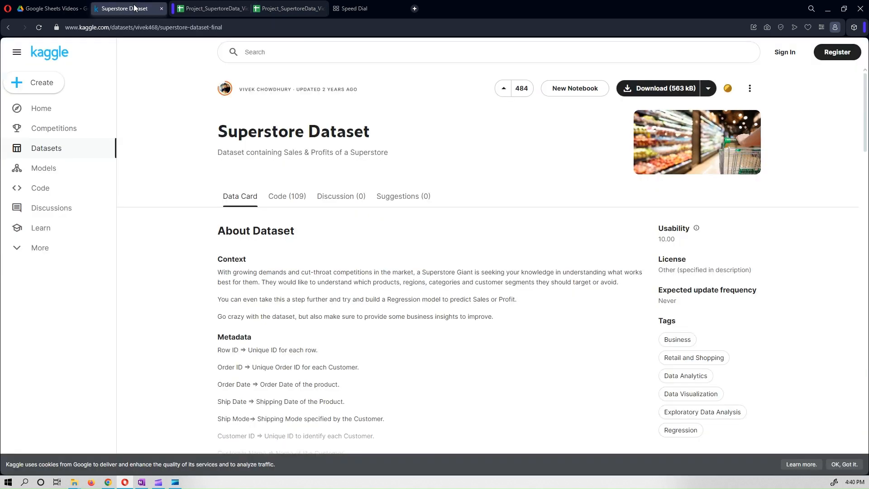
click(274, 4)
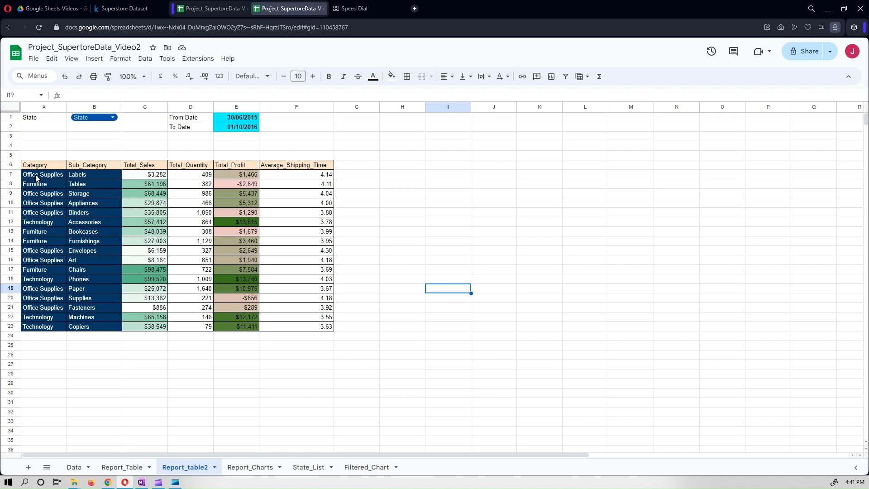
Step: Filter the Report_table2 summary by choosing New York as the state in cell B1
double_click(85, 118)
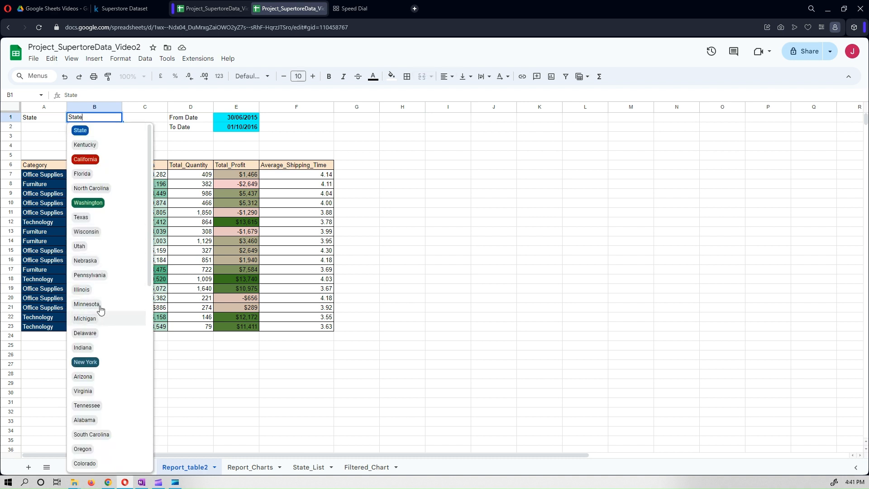
scroll(101, 291, down, 4)
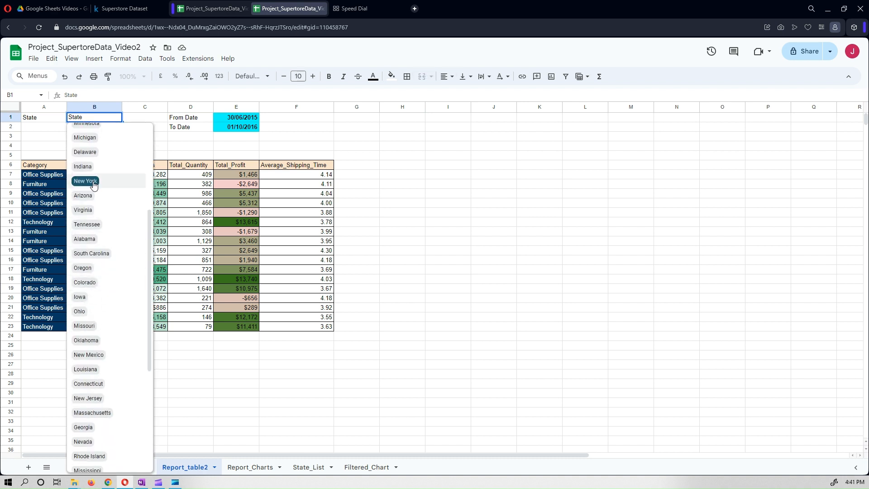
key(Return)
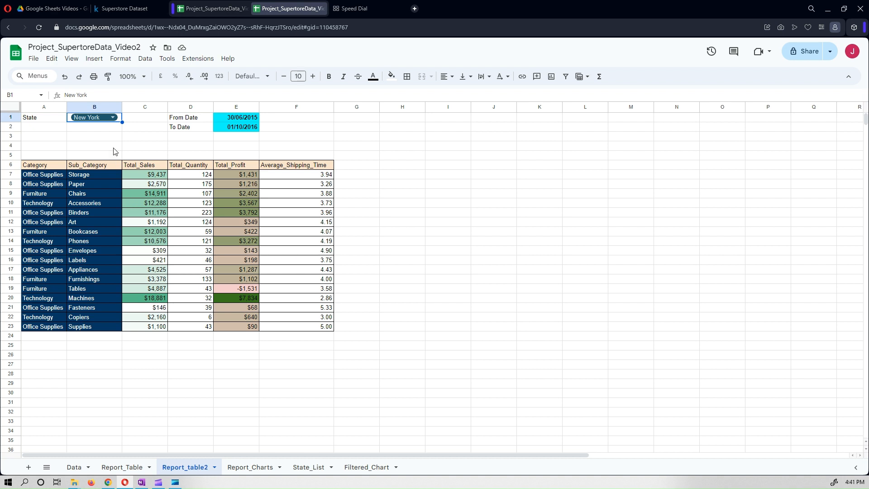
Step: Reset the state selection in cell B1 of Report_table2 to the general State option
click(111, 119)
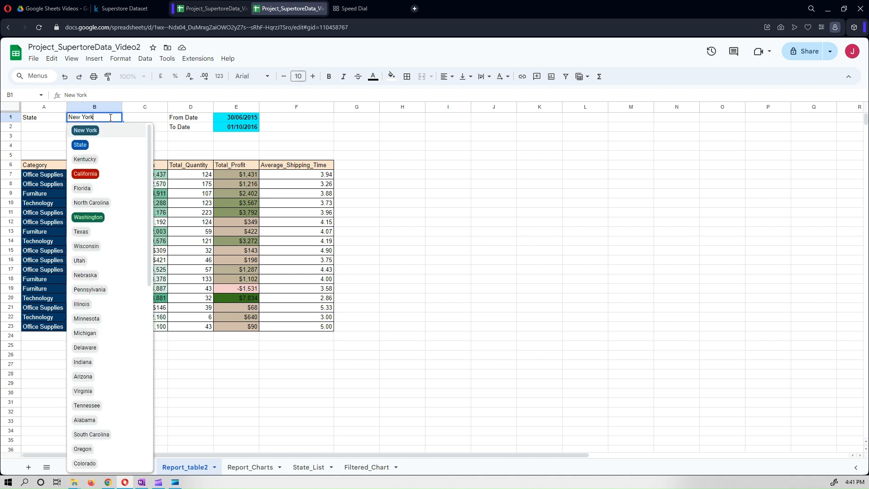
click(109, 144)
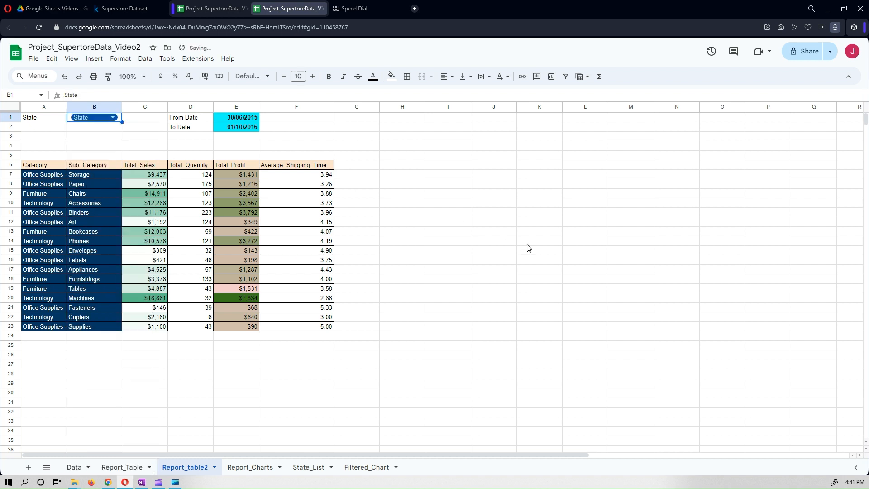
click(521, 243)
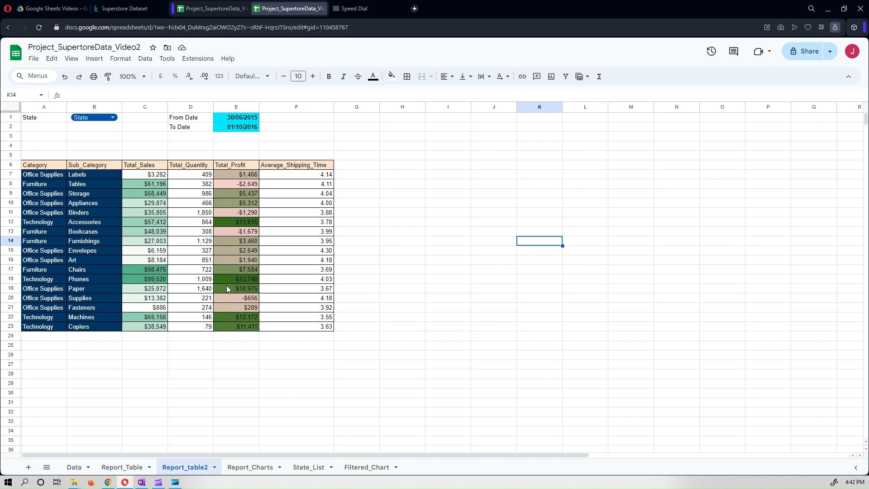
Step: Copy the profit pivot QUERY formula from cell H5 of Report_Charts into cell H6 of Report_table2
click(259, 469)
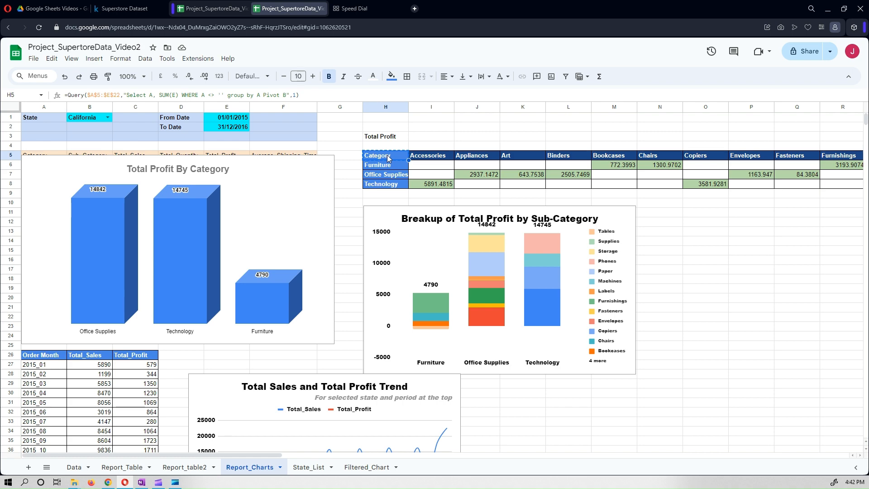
click(190, 471)
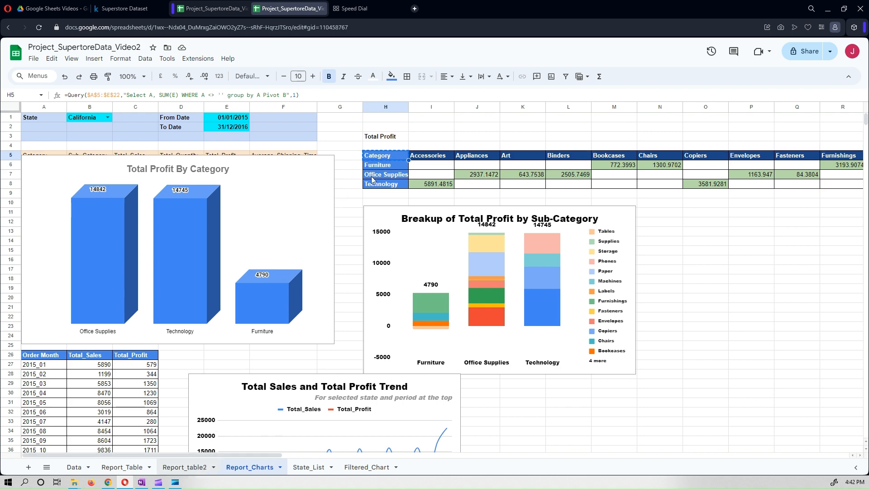
click(409, 168)
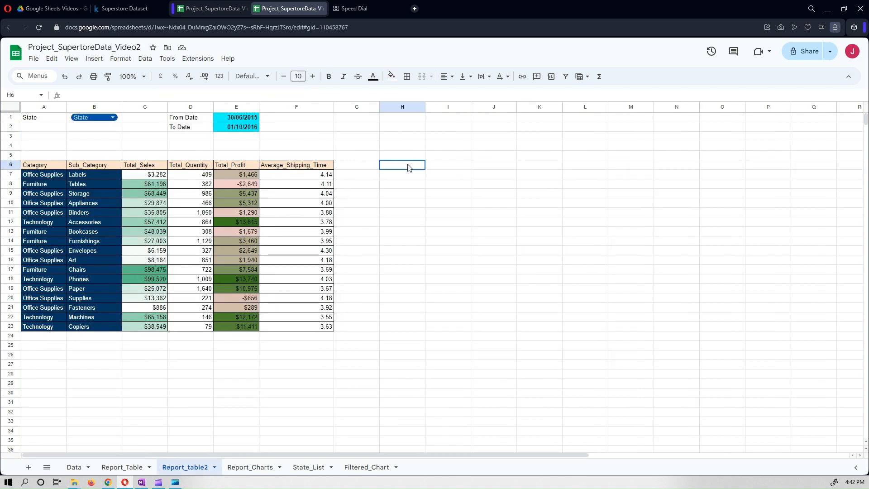
text(=Query($A$5:$E$22,"Select A, SUM(E) WHERE A <> '' group by A Pivot B",1))
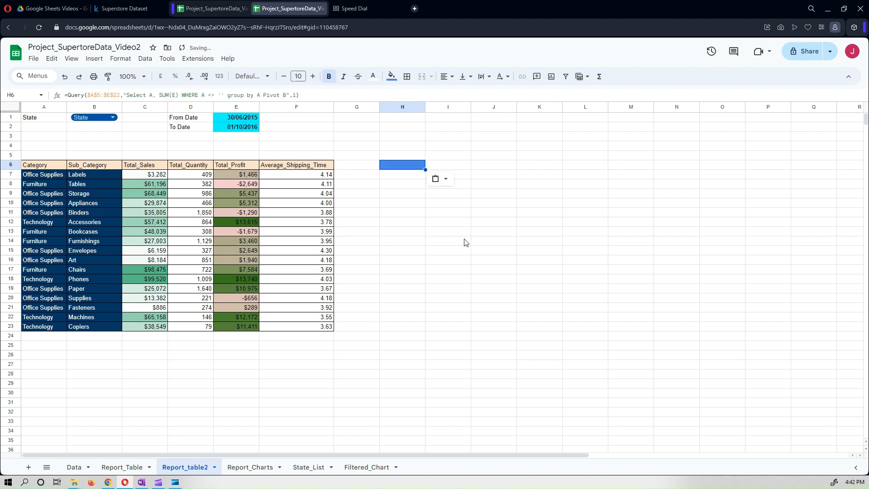
Step: Change the source range of the QUERY formula in H6 to $A$6:$E$23
click(310, 95)
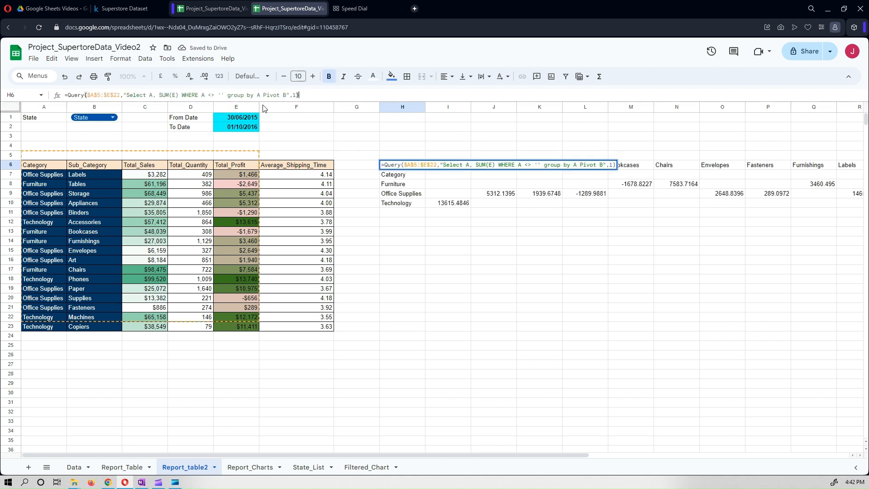
click(101, 95)
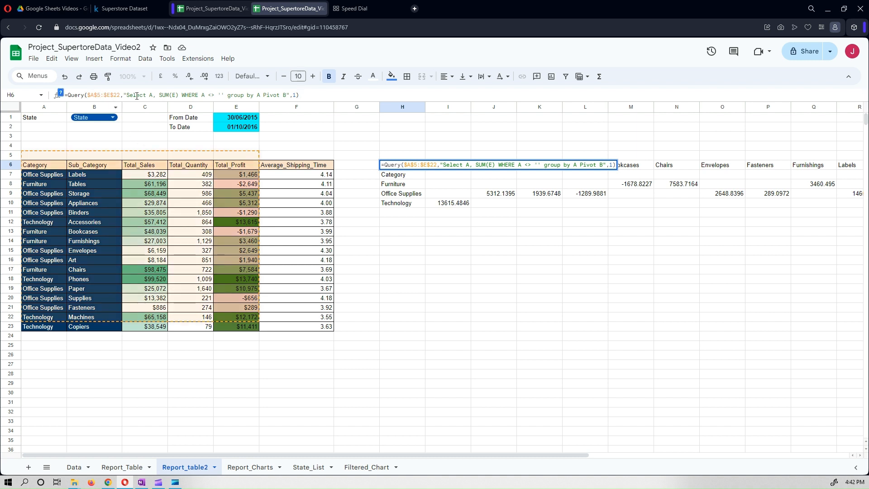
key(BackSpace)
text(6)
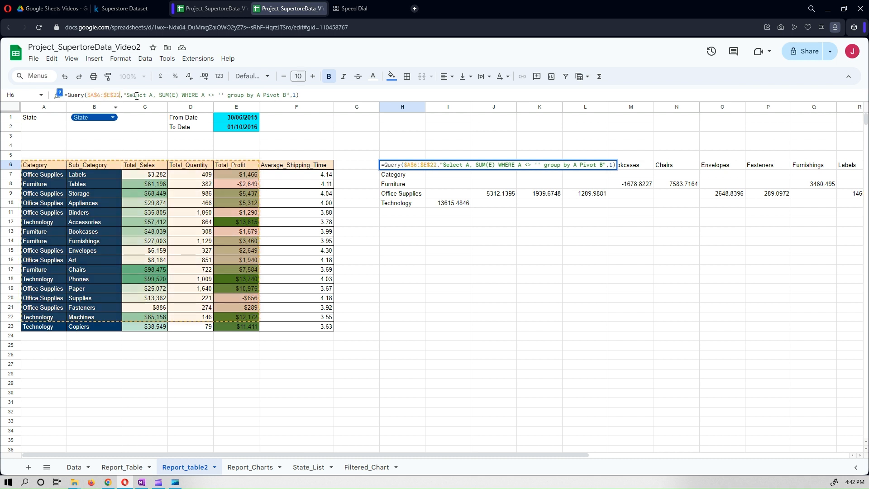
key(BackSpace)
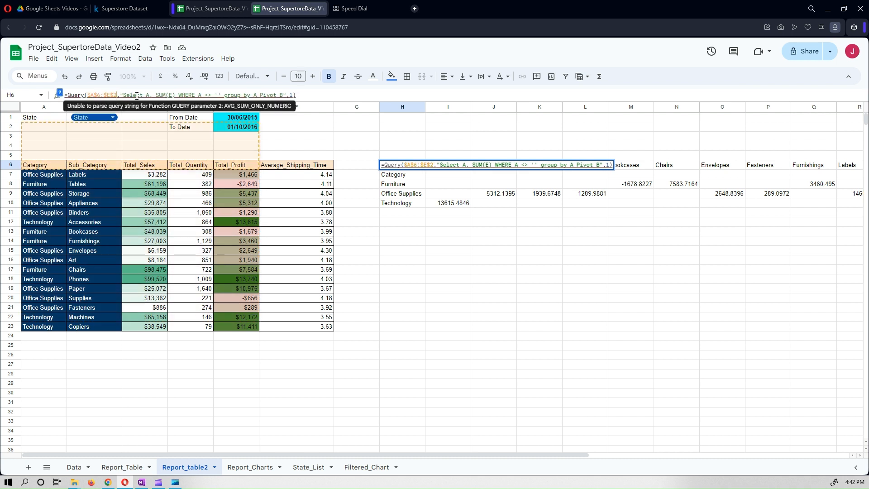
text(3)
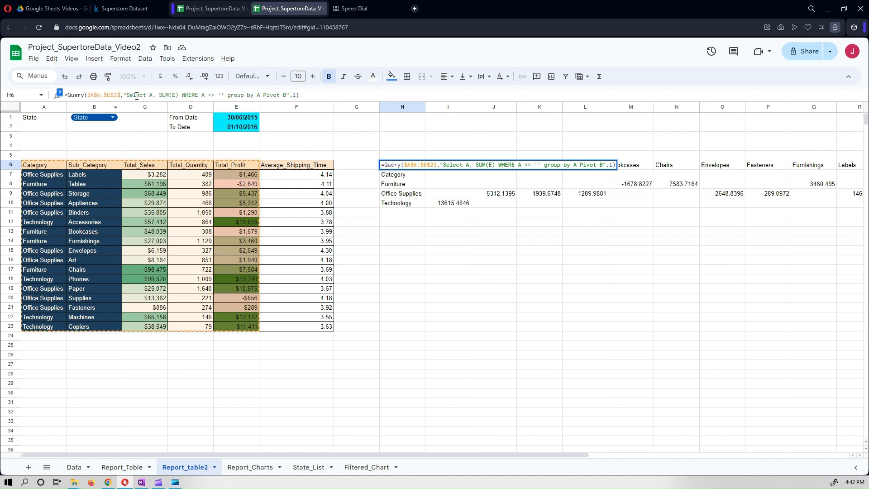
key(Return)
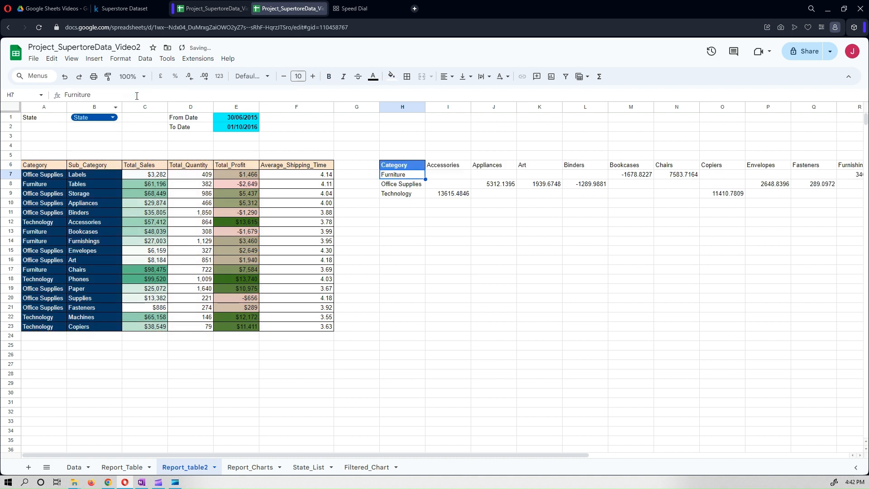
click(404, 166)
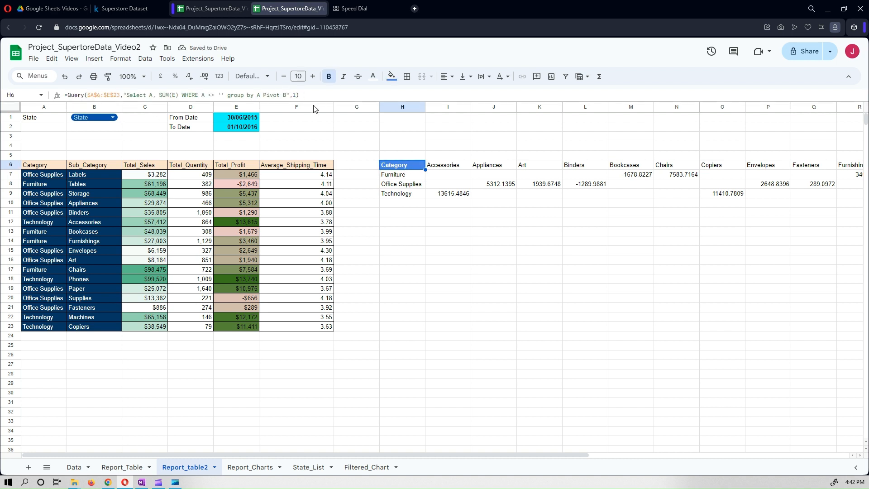
Step: Enter the label "Total Profit" in cell H4 above the pivoted table
click(398, 149)
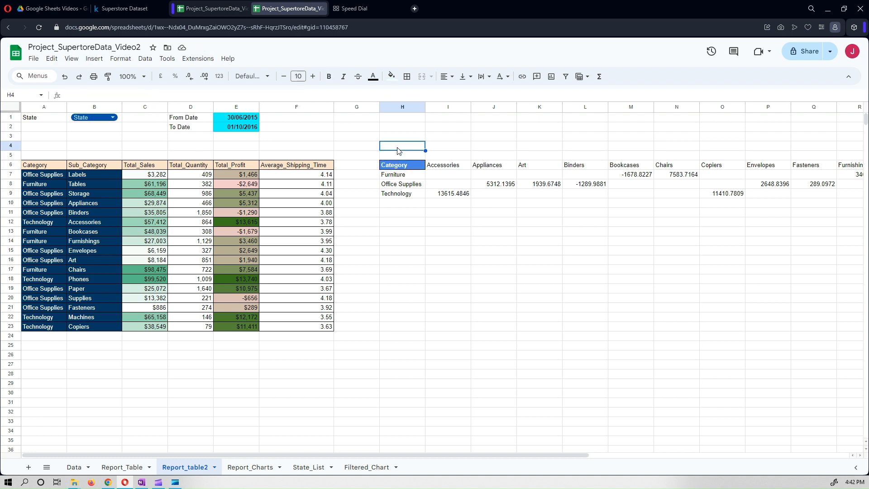
text(Total Pro)
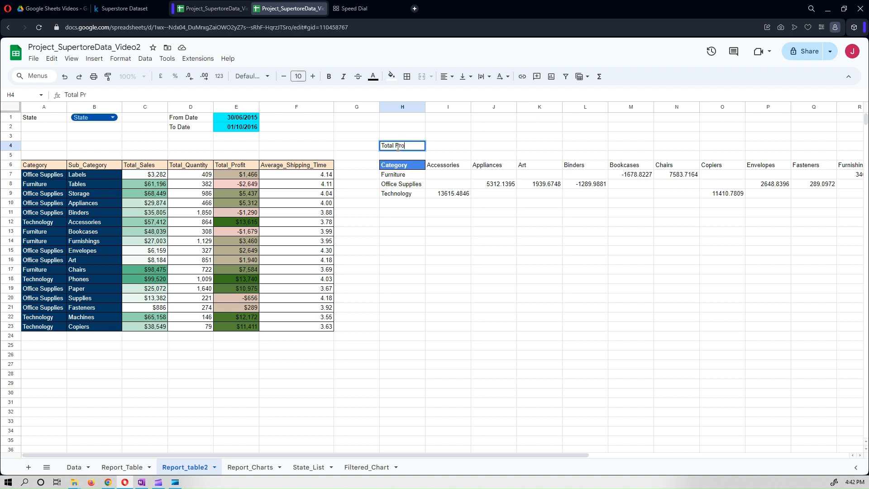
text(fit)
key(Return)
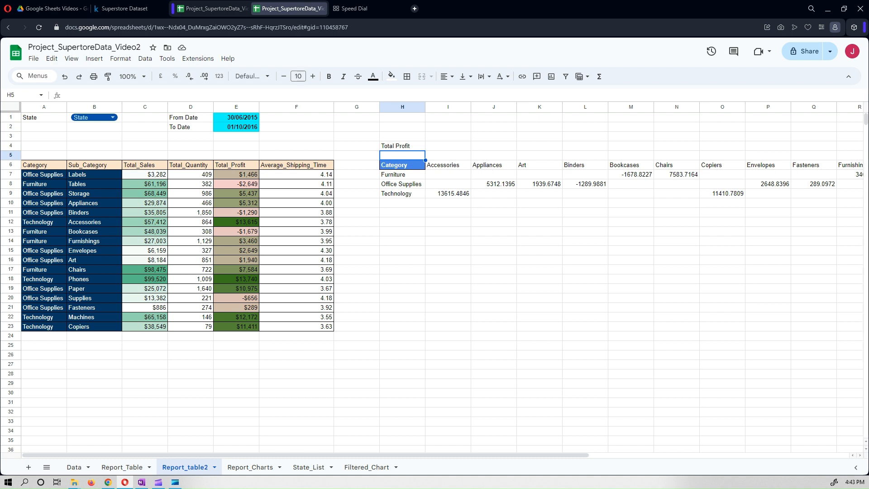
Step: Review the QUERY formula in H6, highlighting its data range argument, and leave it as it is
click(386, 166)
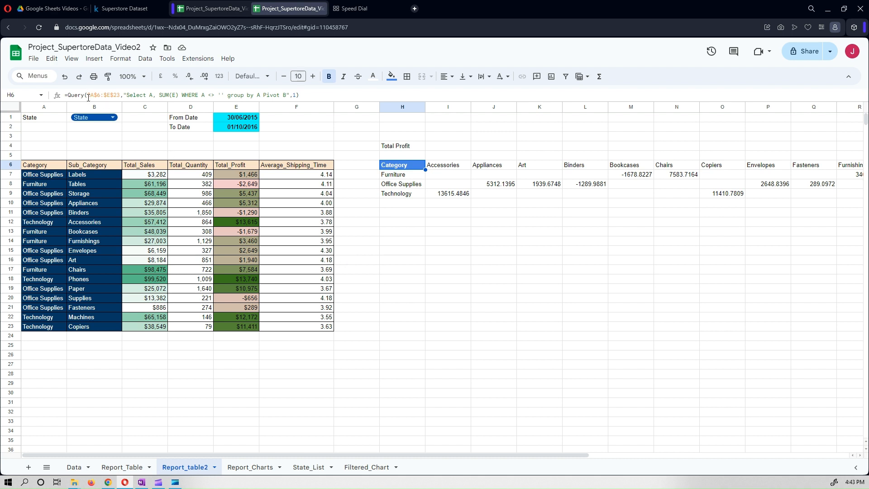
drag(88, 95, 119, 95)
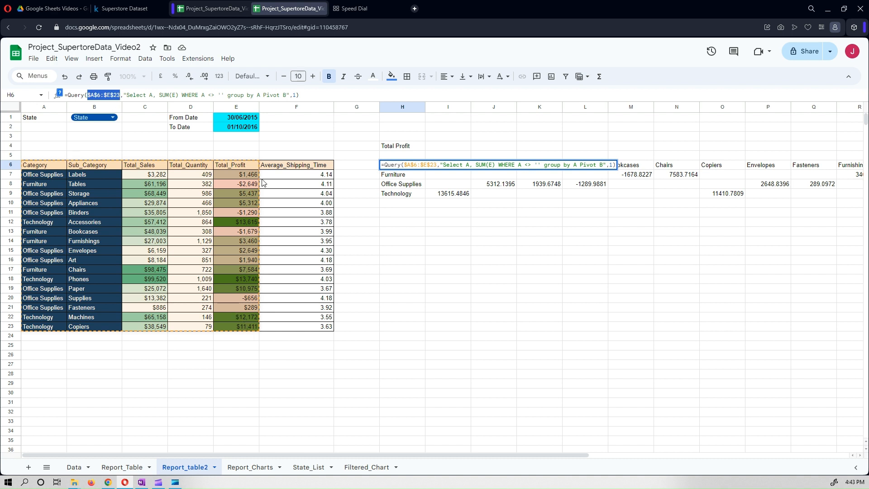
click(305, 94)
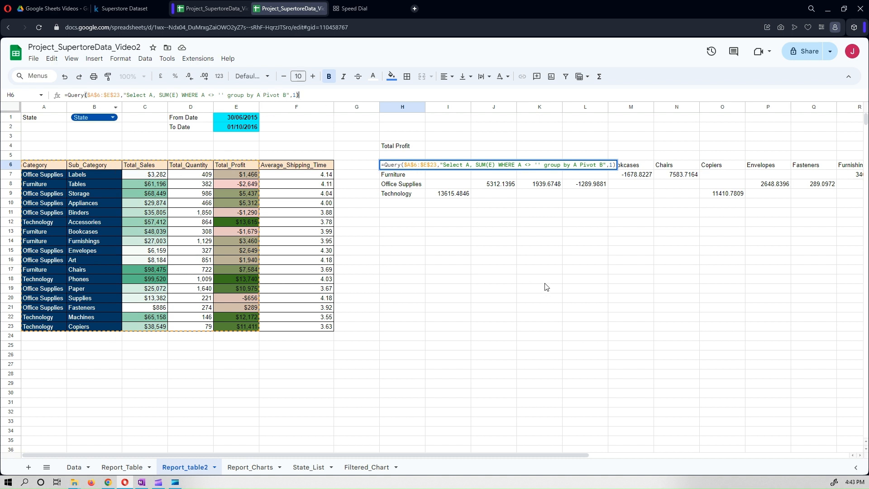
key(Return)
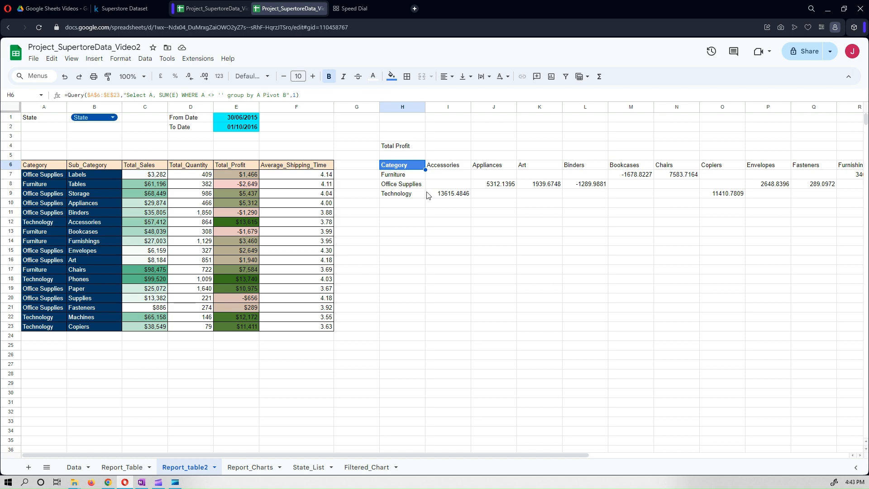
Step: Apply all borders to the pivoted profit table in H6:Y9
drag(404, 169, 776, 196)
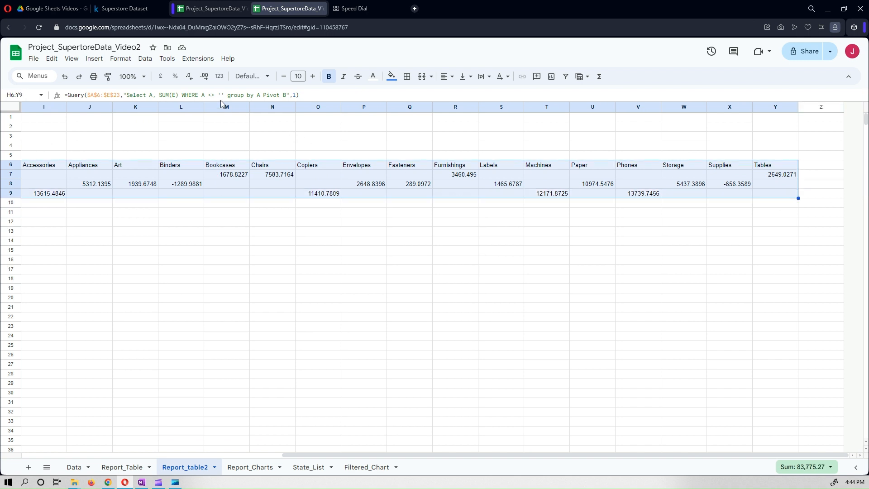
click(407, 76)
click(411, 96)
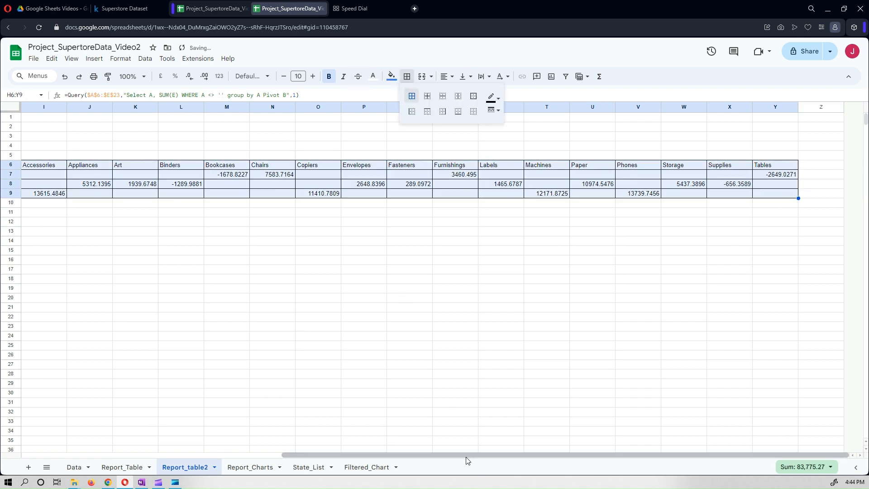
Step: Copy the currency and color formatting of Total_Profit cell E7 onto the pivoted profit values in I7:Y9
drag(465, 457, 236, 456)
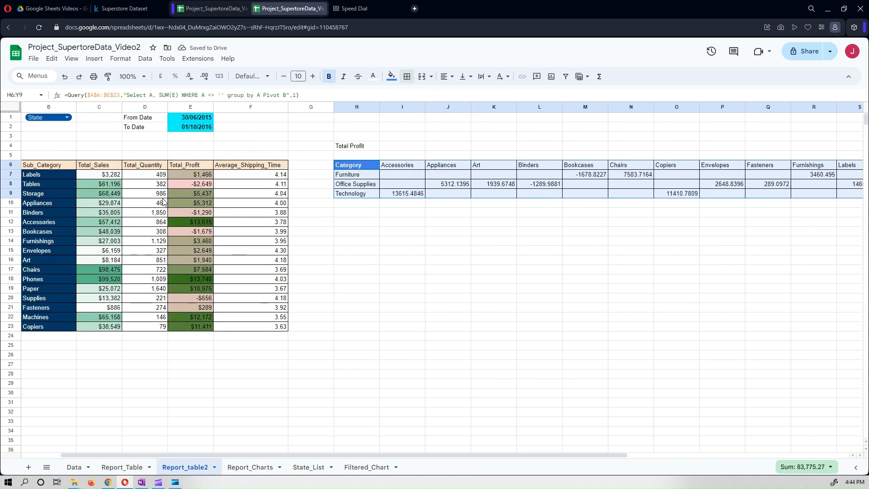
click(191, 175)
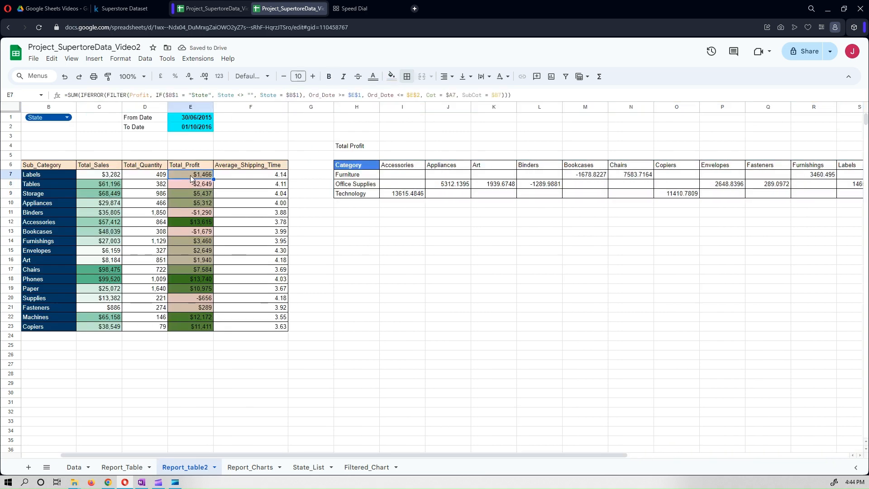
click(108, 76)
mouse_move(390, 176)
mouse_down()
mouse_move(397, 190)
mouse_move(673, 201)
mouse_move(865, 195)
mouse_move(763, 195)
mouse_up()
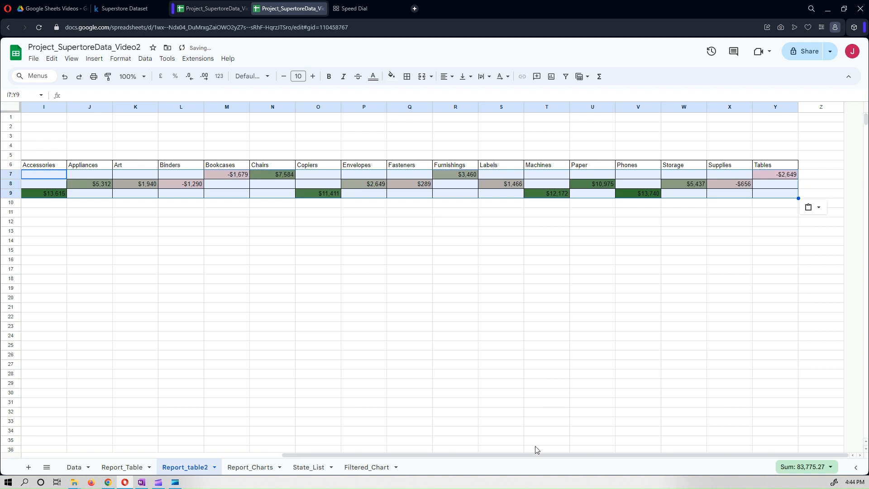
drag(527, 454, 411, 455)
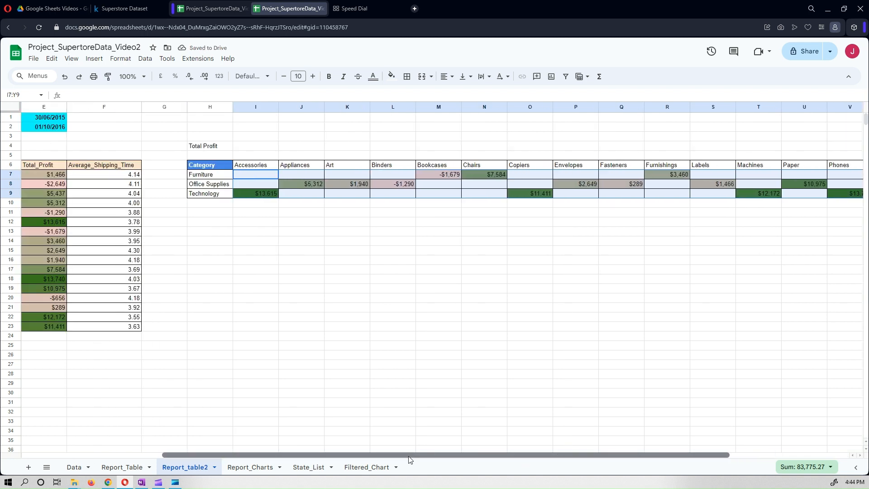
click(377, 271)
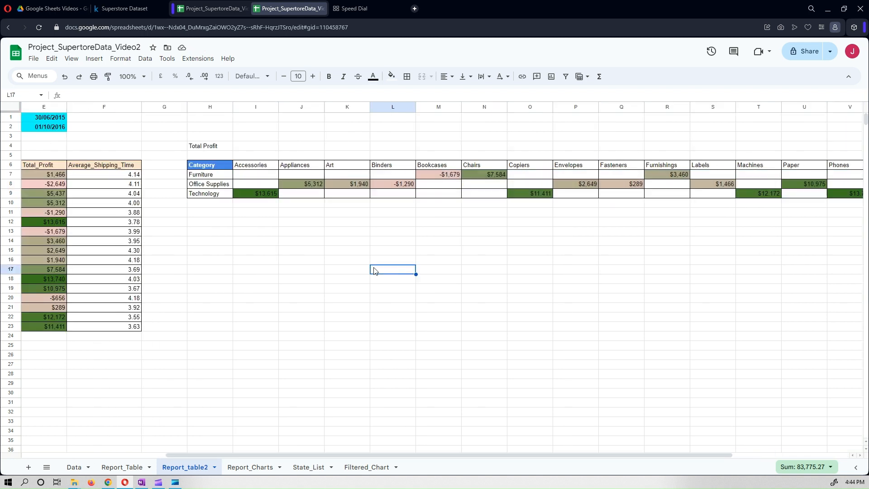
drag(253, 455, 117, 443)
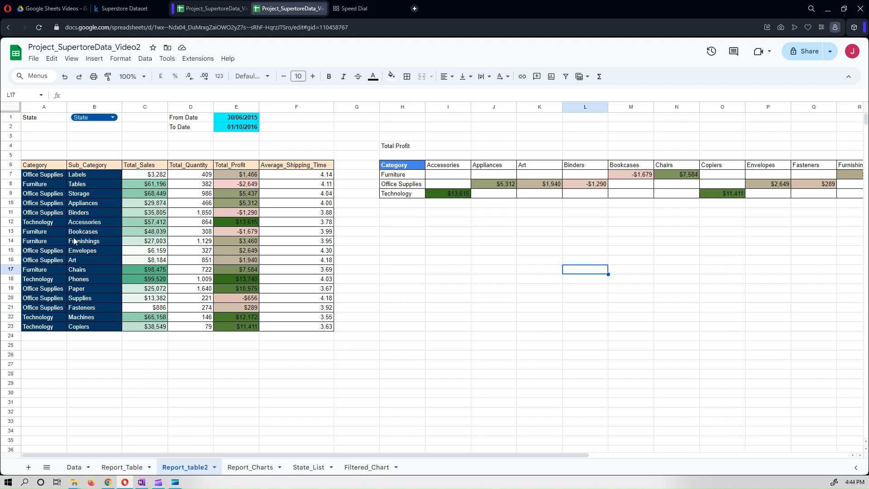
Step: Insert a column chart from the report table range A6:E23 and move it over the table
drag(43, 168, 247, 329)
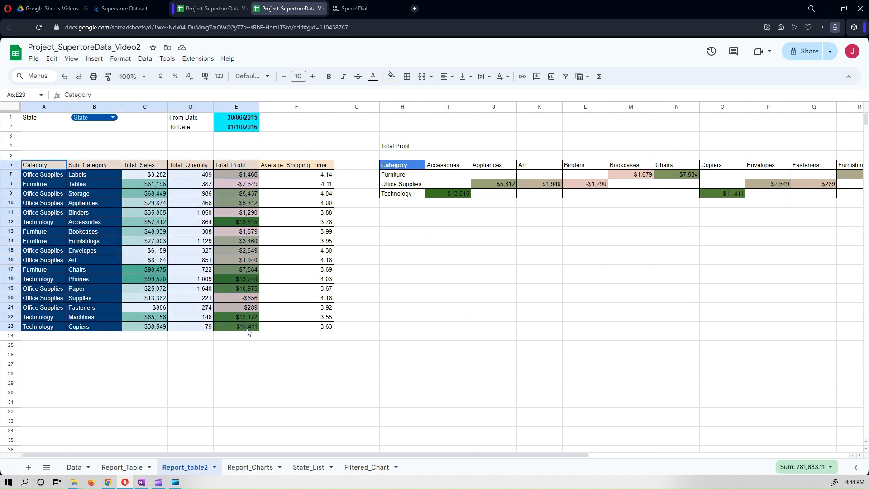
drag(247, 329, 247, 329)
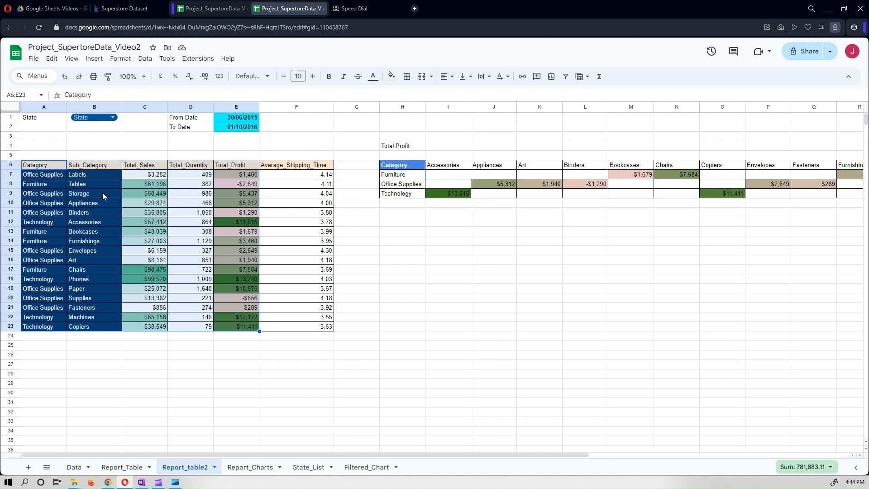
click(45, 166)
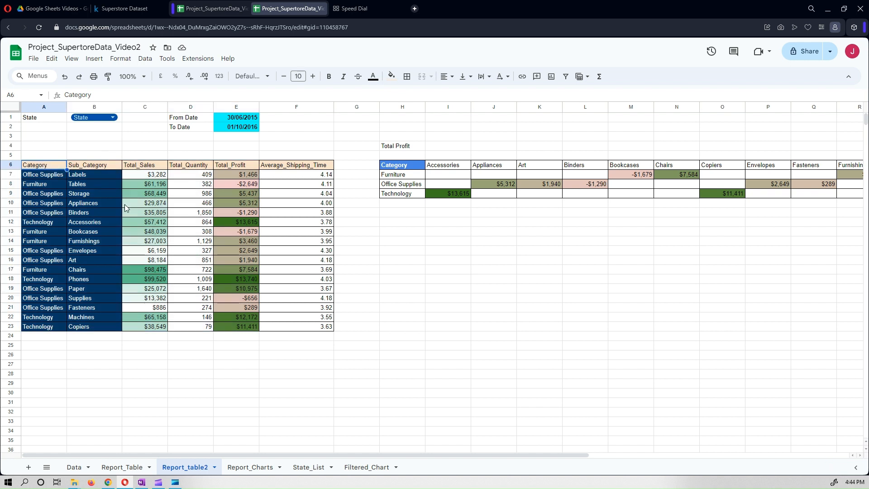
shift+click(246, 328)
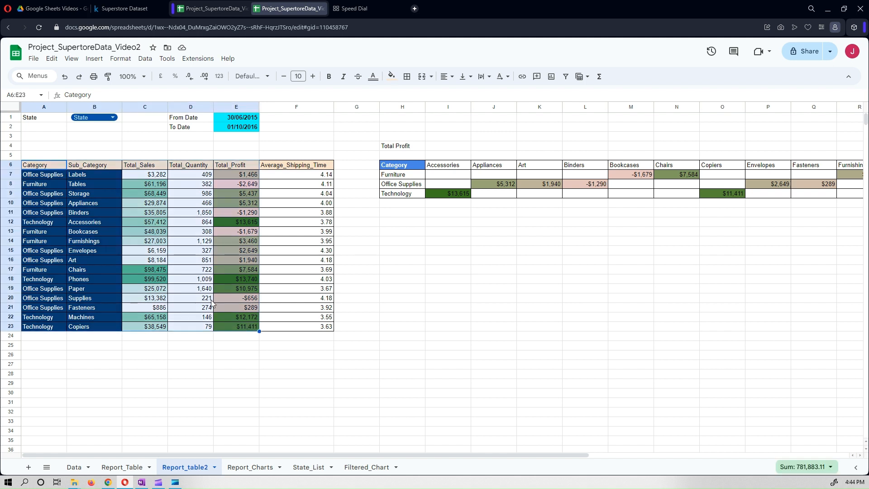
click(94, 59)
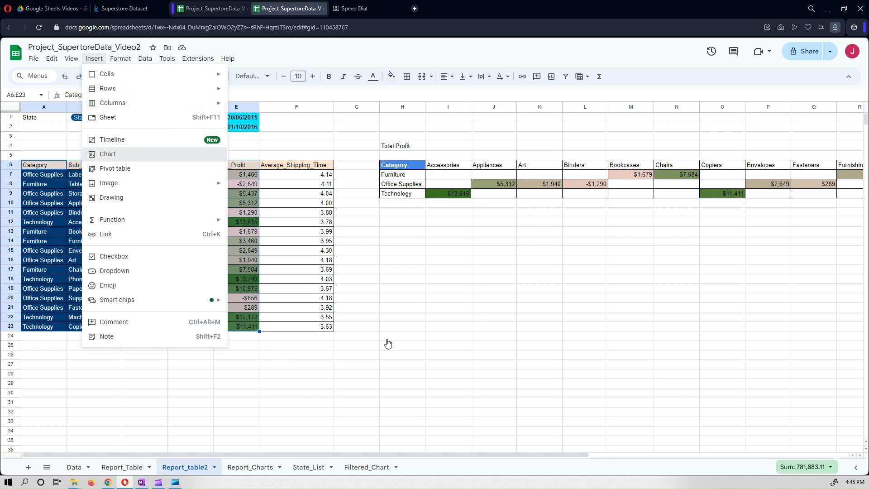
key(Return)
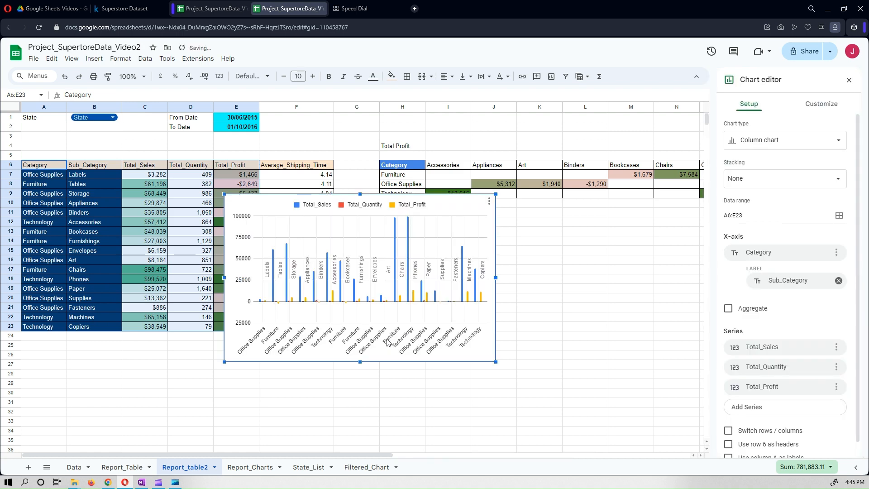
drag(439, 199, 376, 202)
Step: Reduce the chart to aggregated Total_Profit by Category, removing the Total_Sales and Total_Quantity series and the Sub_Category label
scroll(782, 298, down, 1)
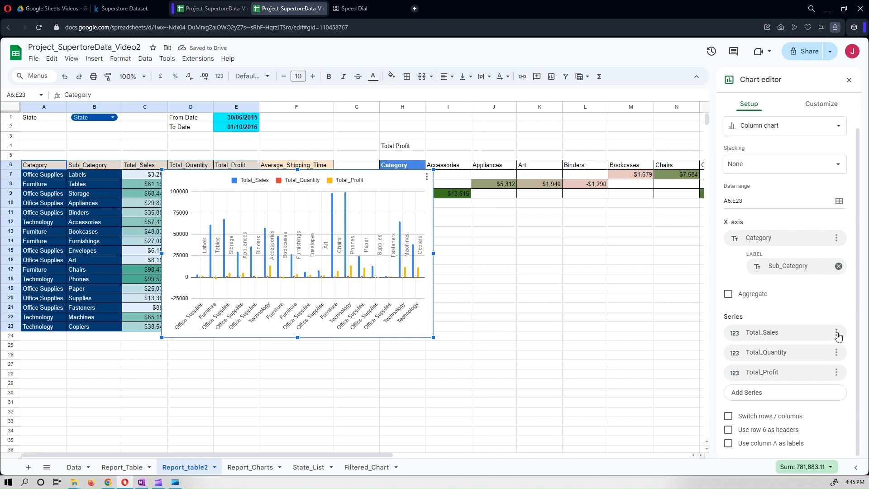
click(837, 334)
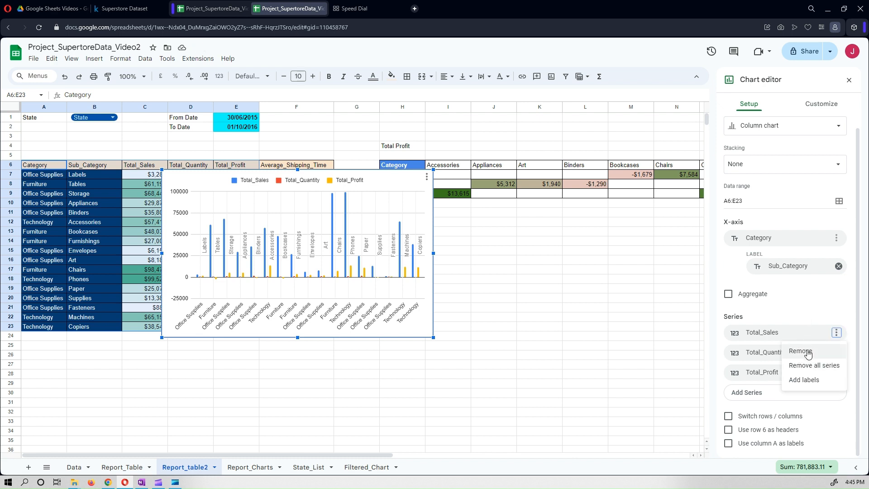
click(808, 353)
click(843, 347)
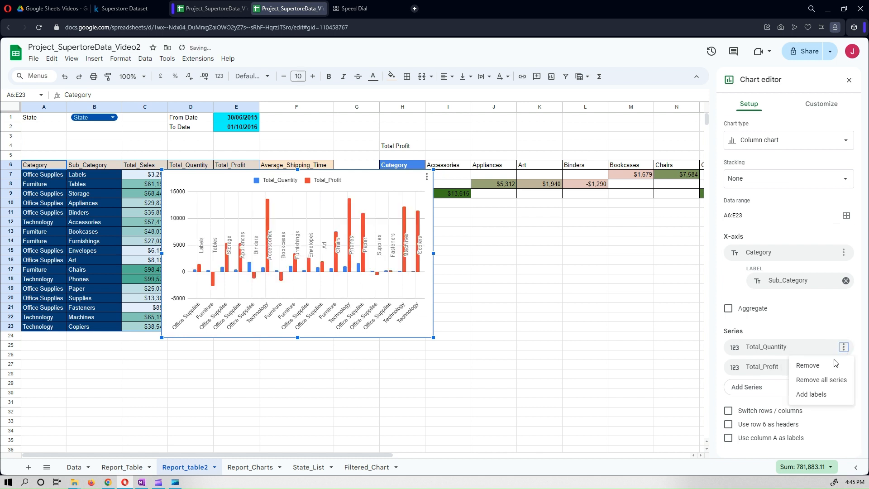
click(835, 365)
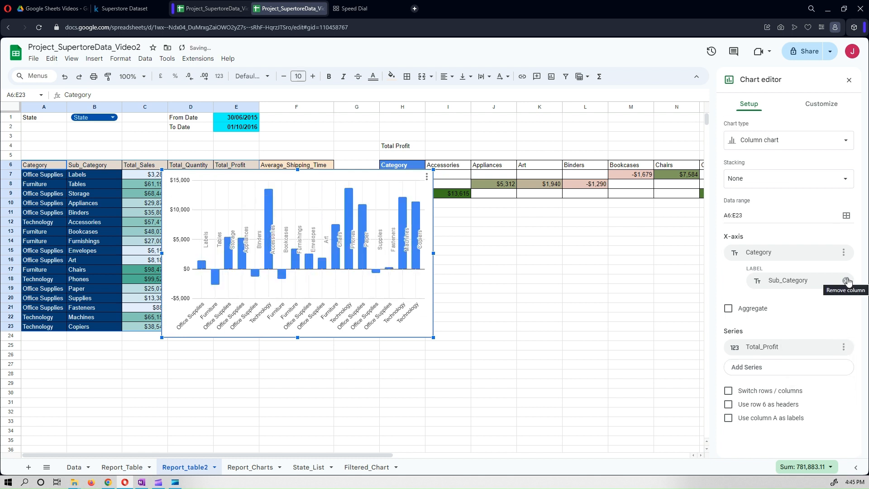
click(846, 281)
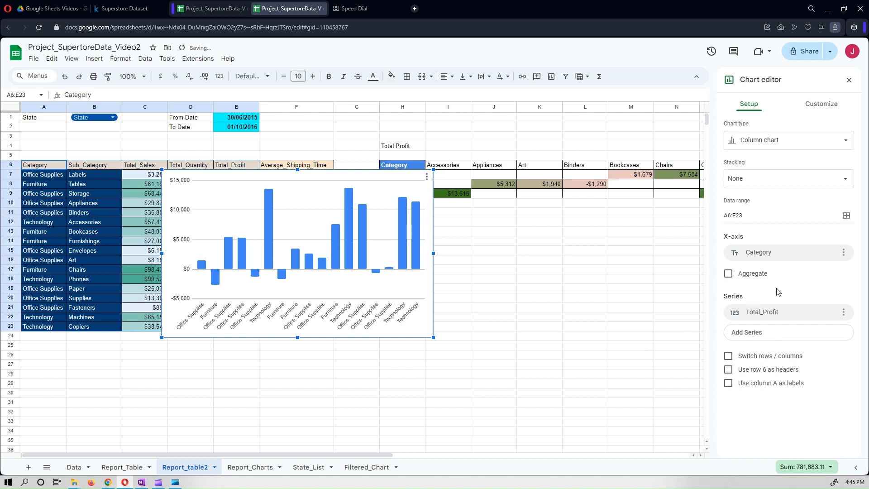
click(729, 274)
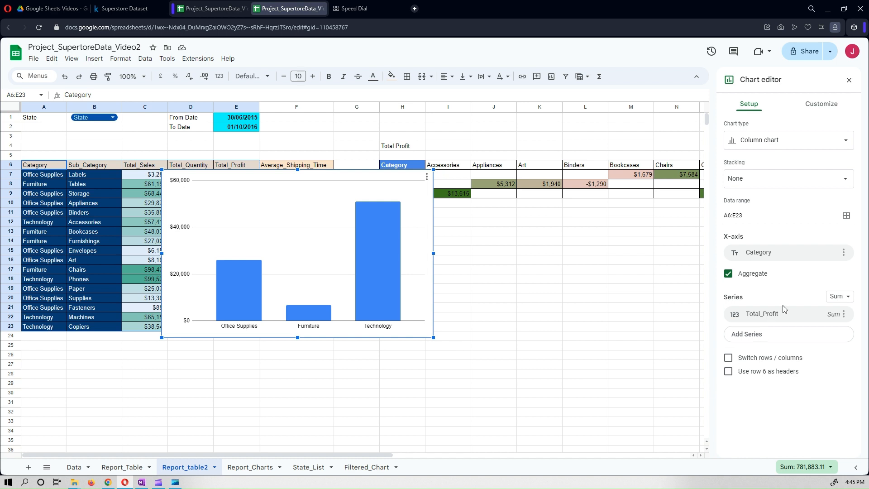
Step: Set the chart's font to Wide and make the chart slightly taller, placed at about rows 12 to 31
click(821, 105)
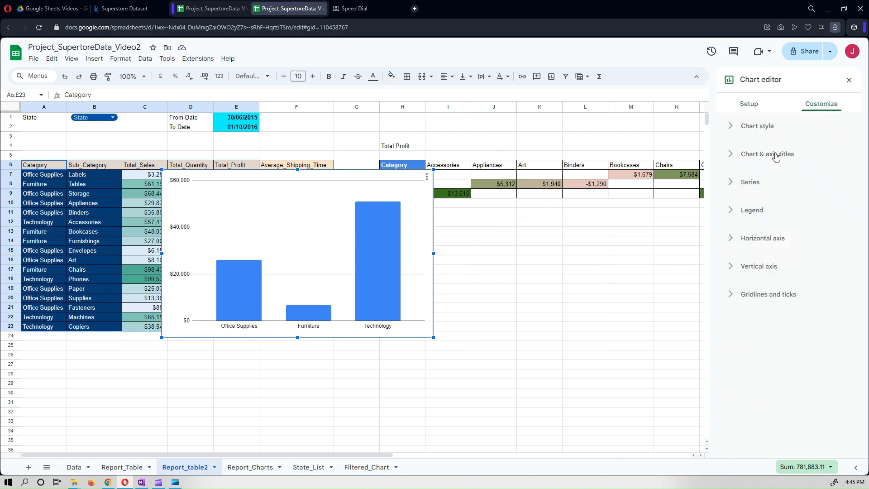
click(762, 126)
click(813, 167)
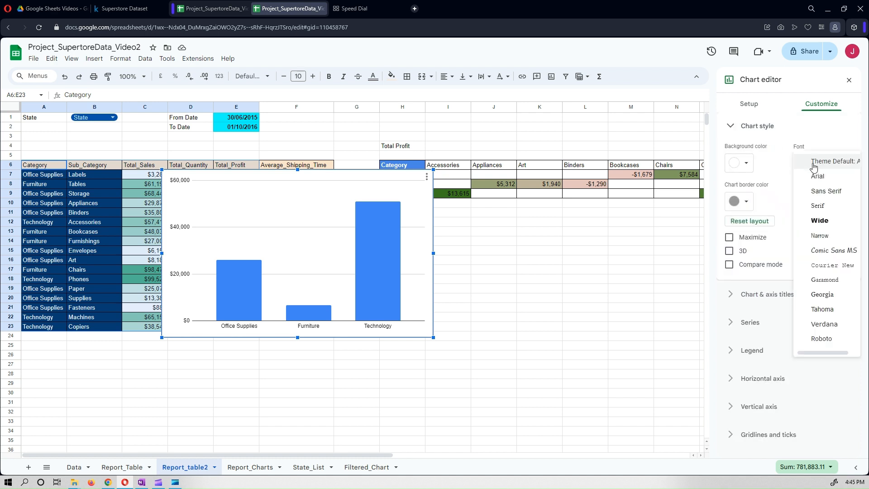
click(834, 225)
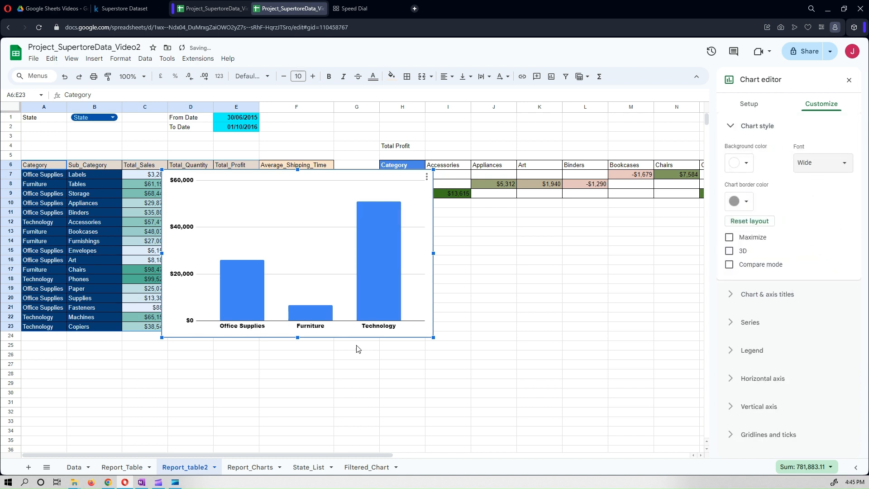
drag(298, 339, 298, 352)
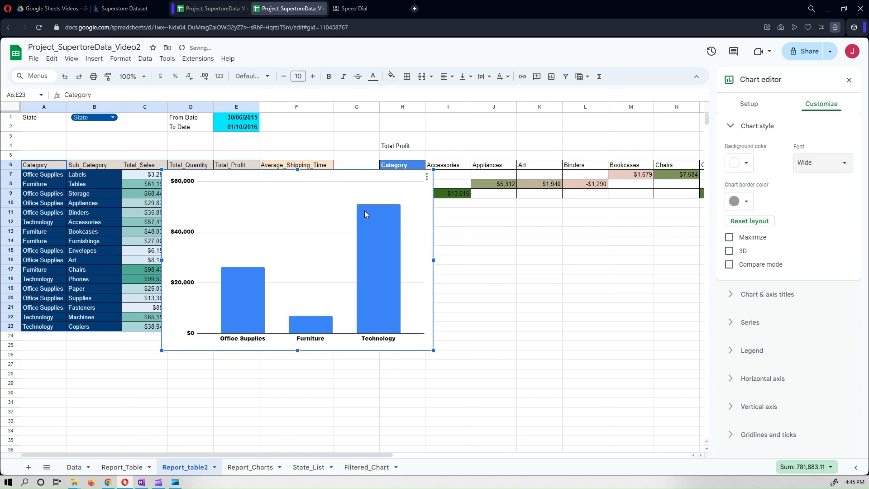
drag(371, 183, 390, 234)
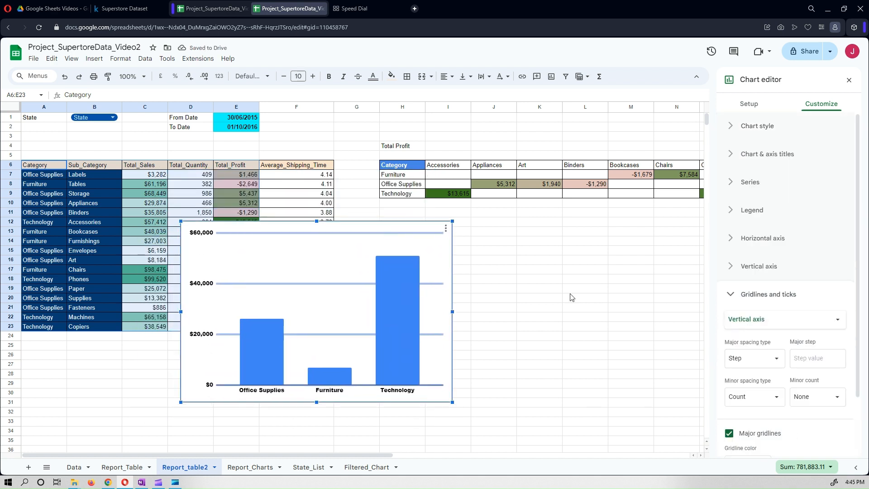
Step: Title the chart "Total Profit by Categories for Selected State" and make the title bold
click(770, 154)
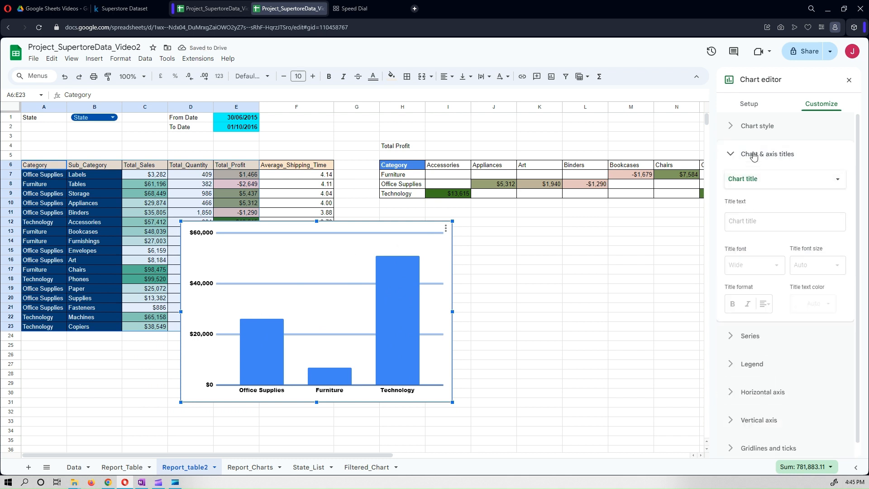
click(750, 221)
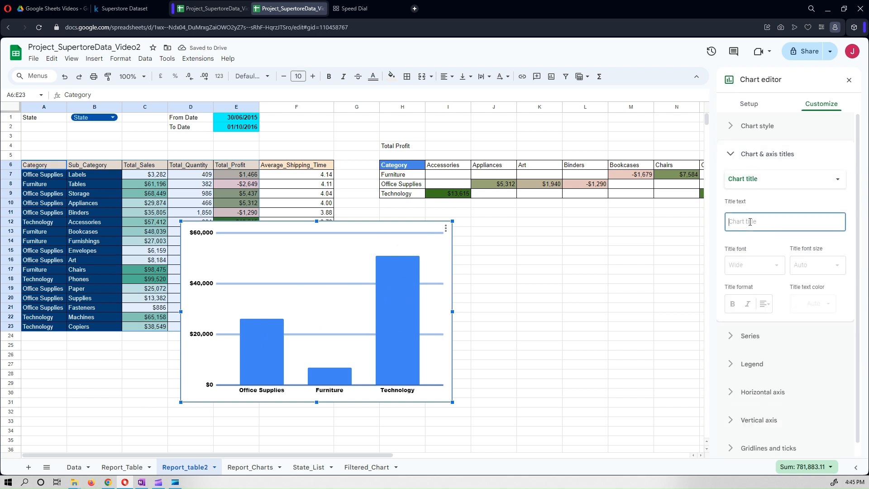
text(Total Profit by Categor)
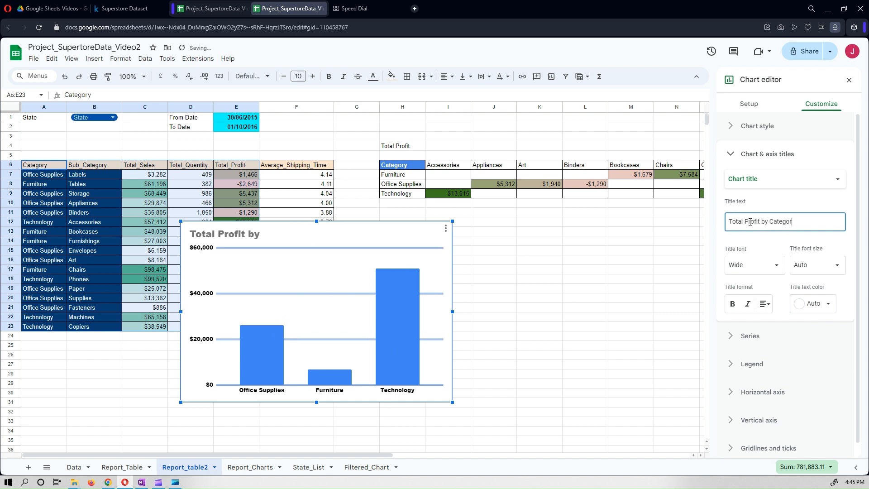
text(ies for Seleced)
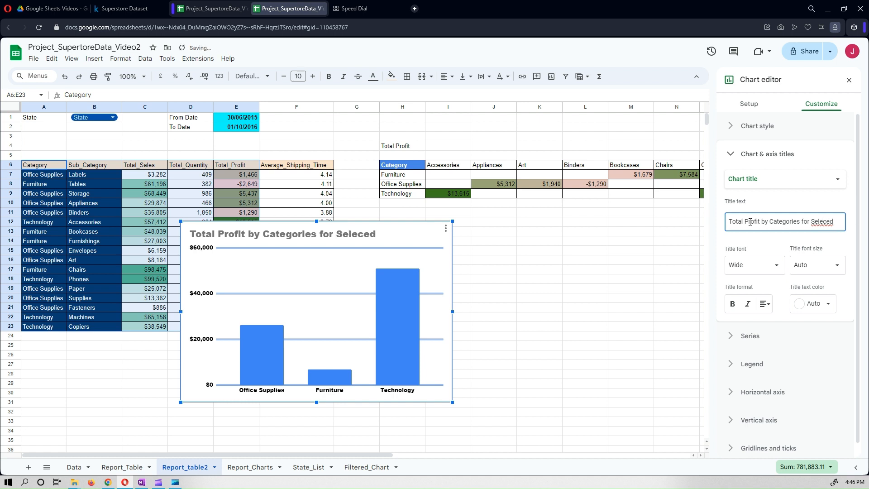
key(BackSpace)
key(BackSpace)
text(ted State)
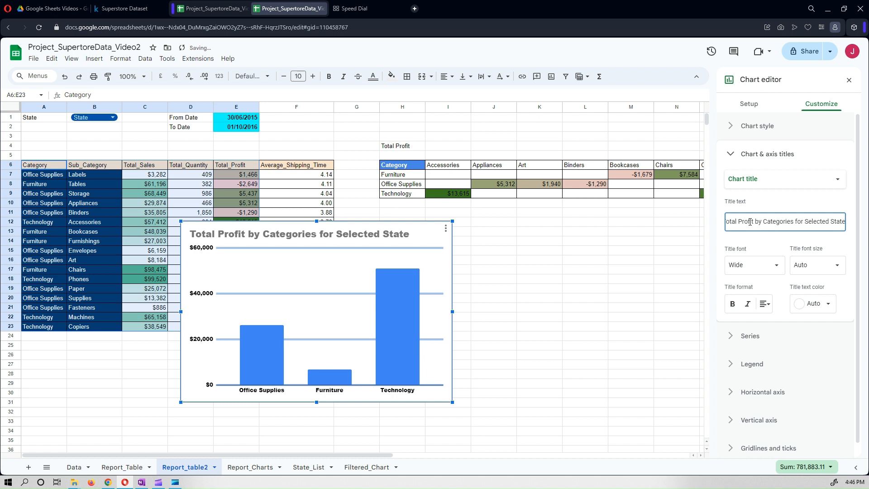
key(ctrl+a)
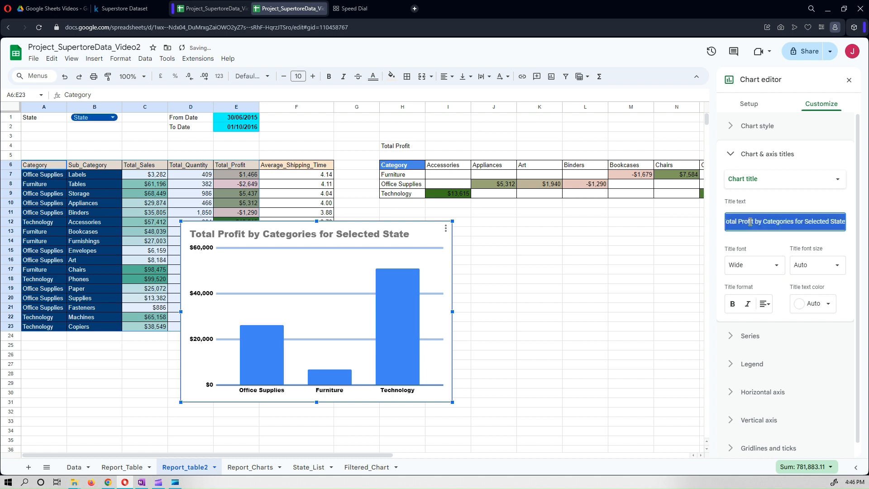
click(732, 304)
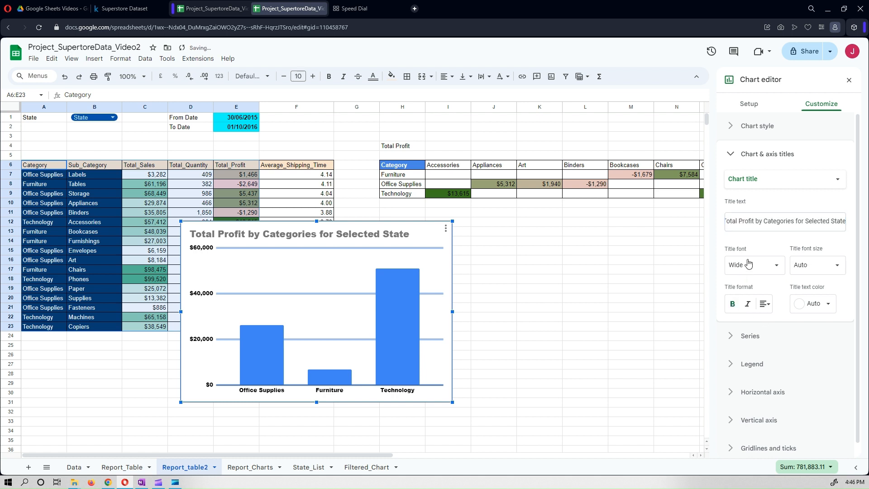
Step: Delete and retype the ending "ies" of the word "Categories" in the chart title
click(797, 221)
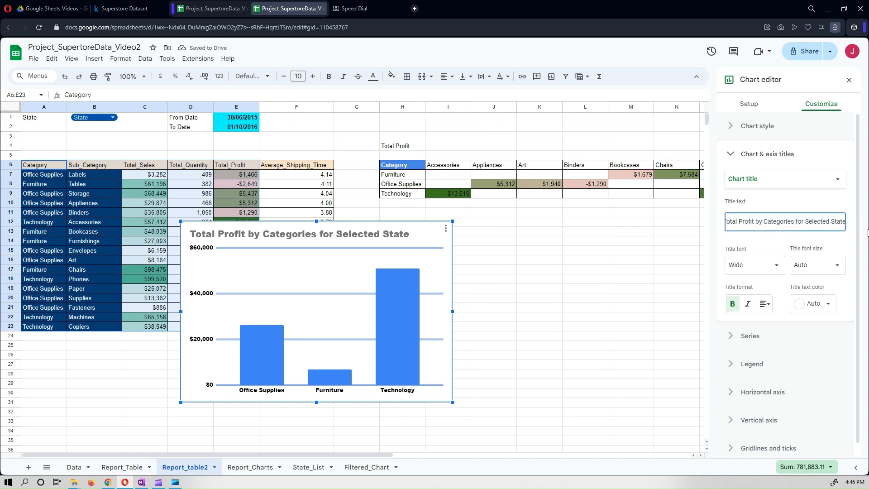
key(BackSpace)
key(BackSpace)
key(BackSpace)
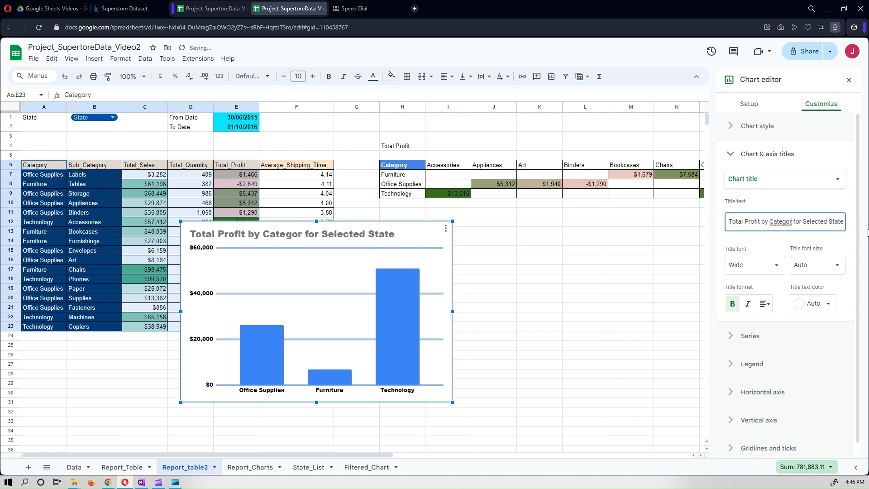
text(ies)
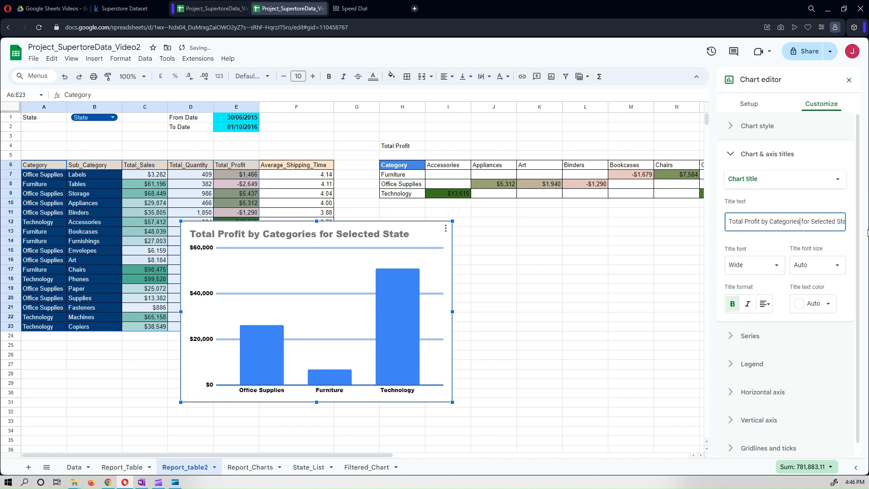
Step: Set the chart title's text color to black and center it above the columns
double_click(364, 235)
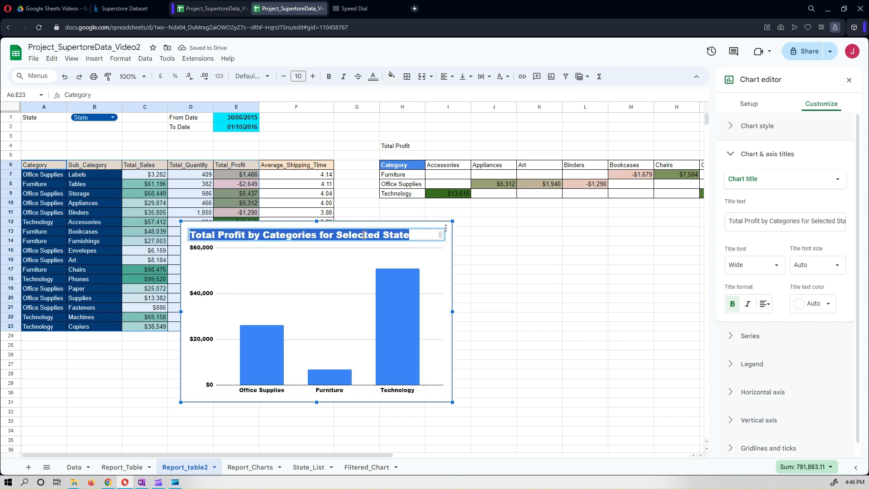
click(813, 304)
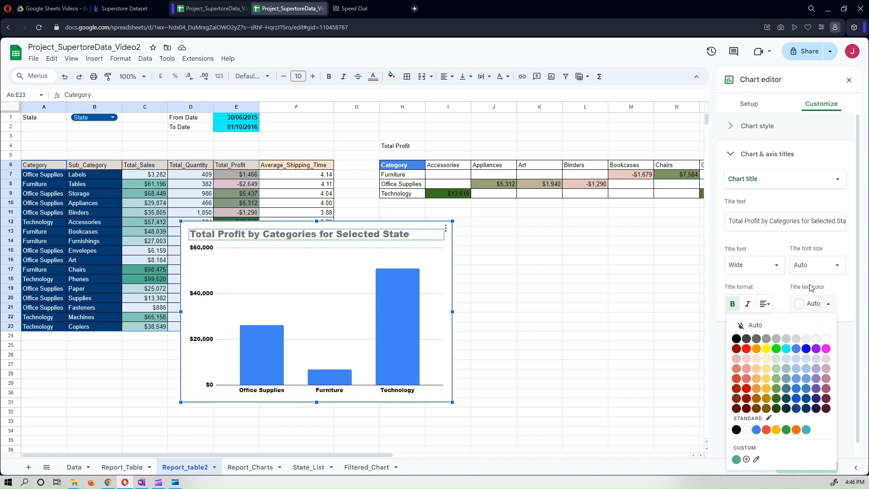
click(737, 339)
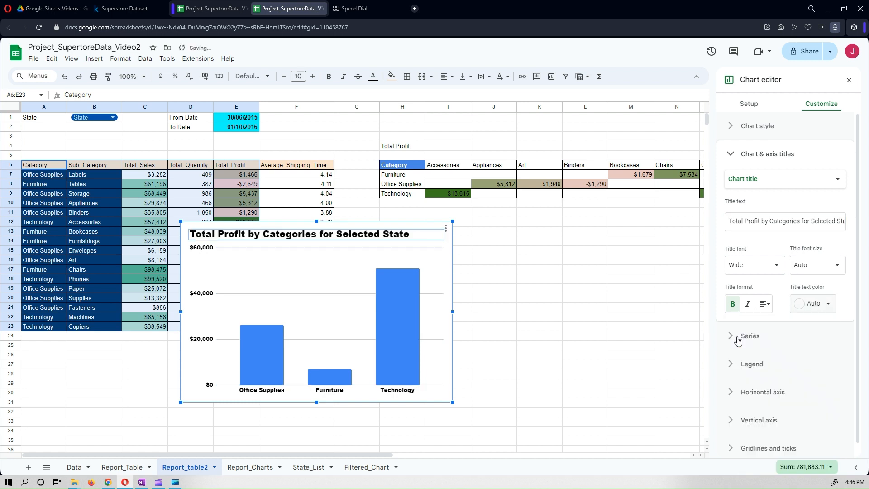
click(765, 306)
click(775, 322)
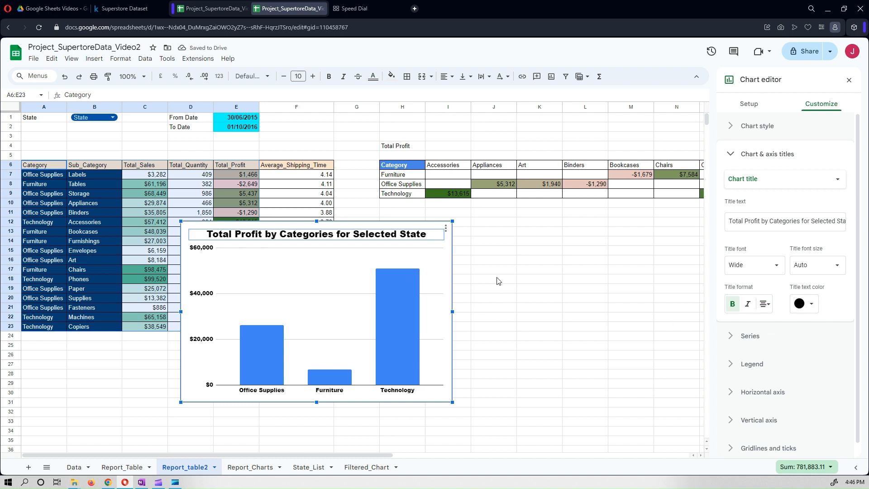
click(500, 260)
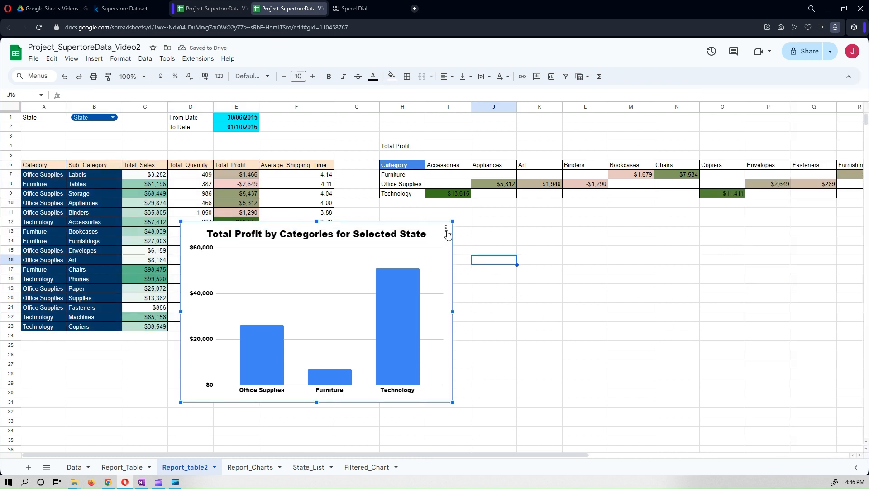
Step: Reopen the column chart's settings and give it the subtitle "For the selected date range"
right_click(447, 243)
click(546, 248)
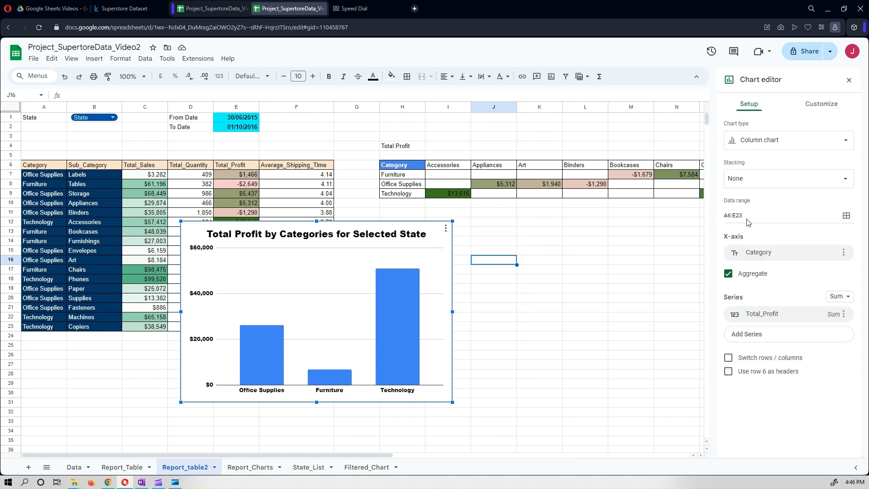
click(817, 105)
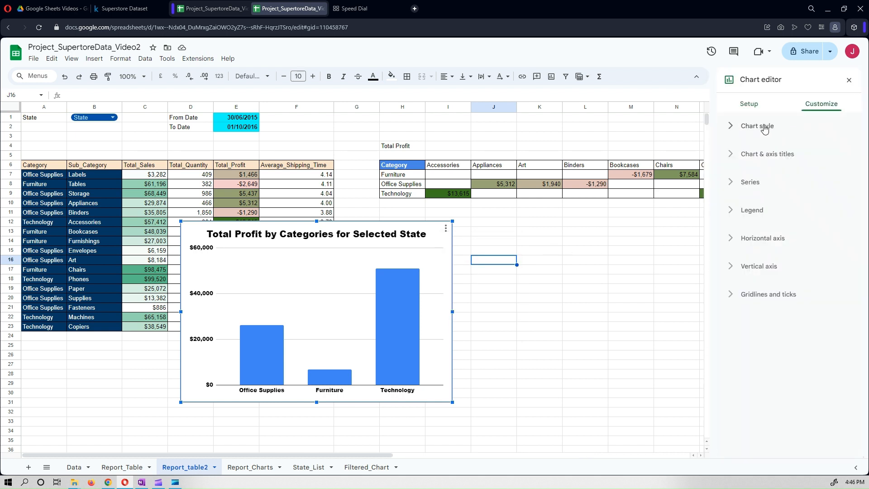
click(767, 132)
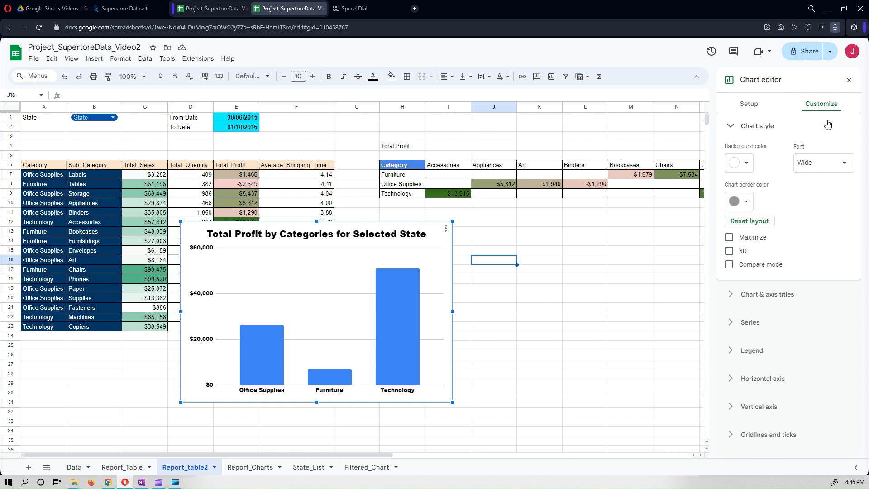
click(769, 295)
click(764, 179)
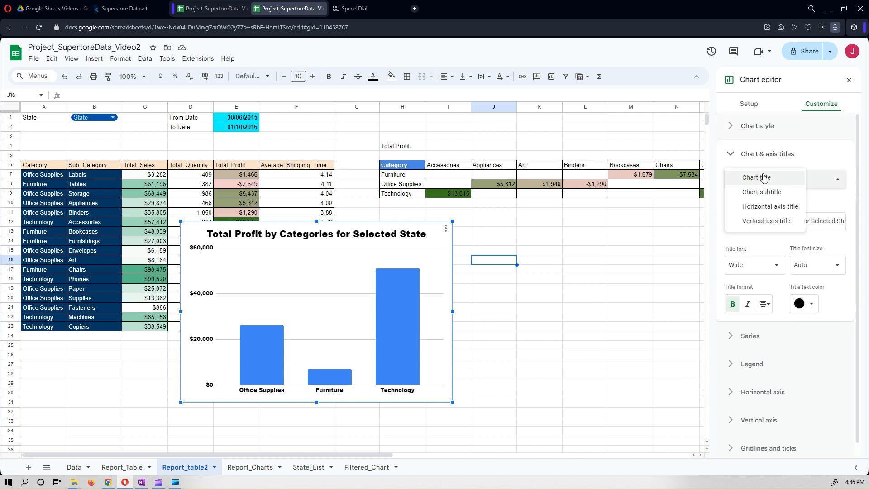
click(771, 190)
click(760, 221)
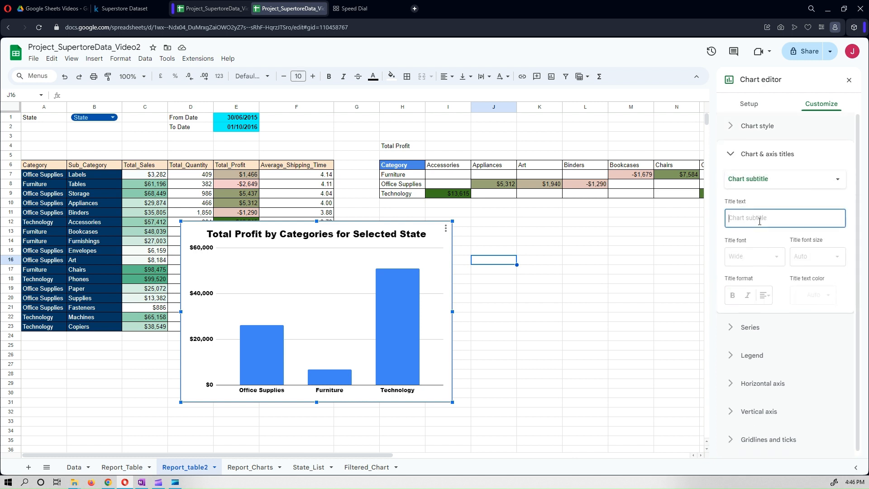
text(For the selected date rn)
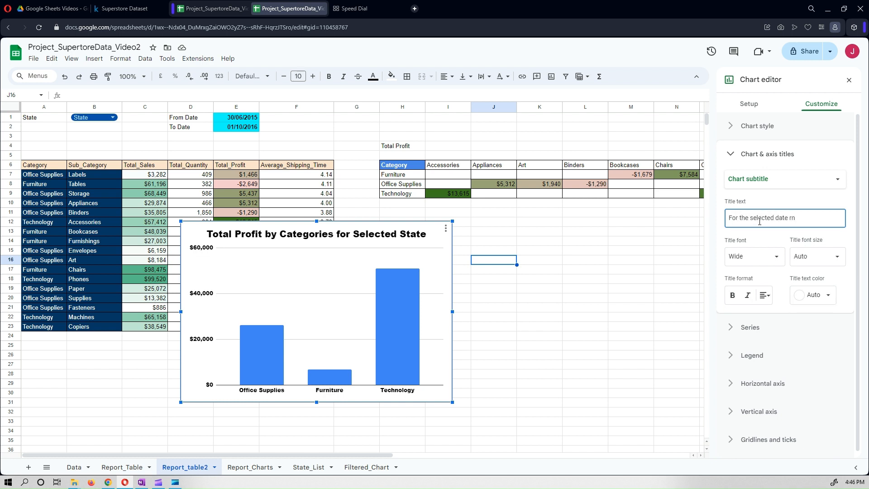
key(BackSpace)
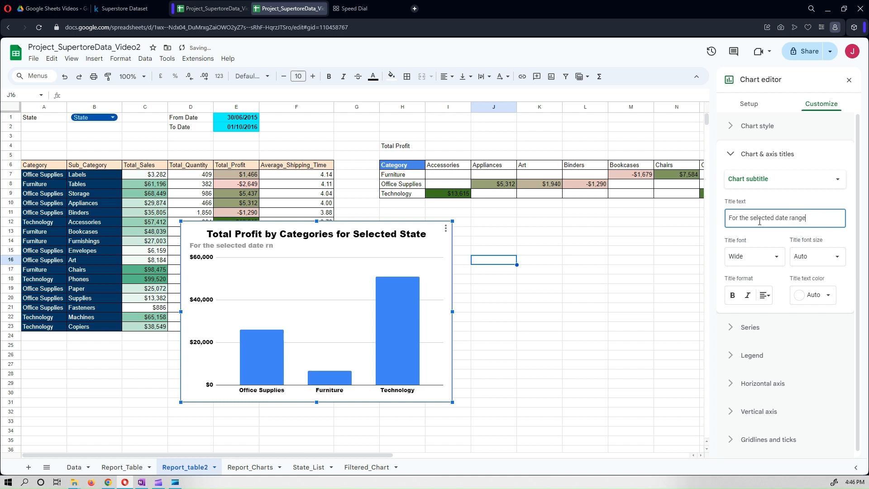
Step: Right-align the chart subtitle and set its font size to 10
click(765, 295)
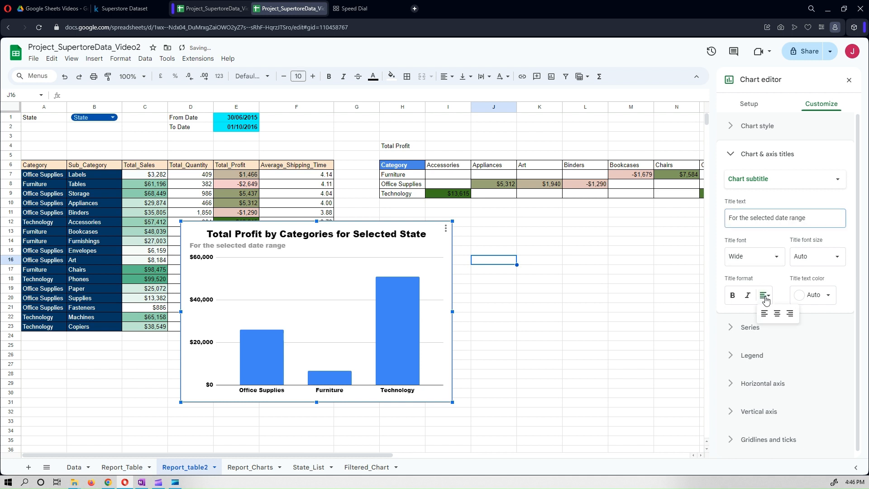
click(791, 314)
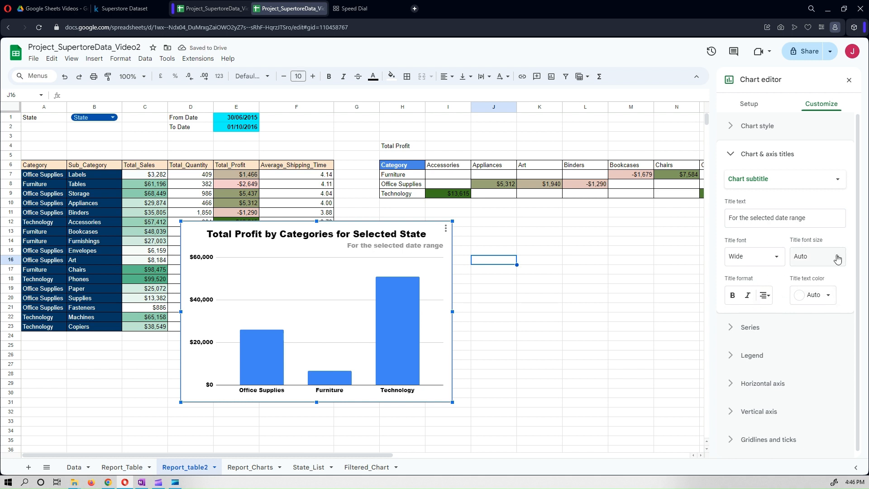
click(819, 257)
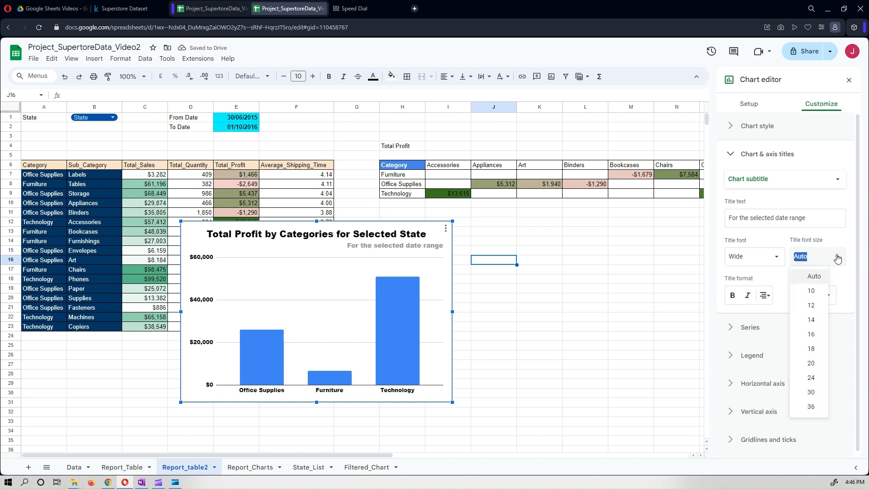
click(812, 292)
Step: Try blue for the chart subtitle's text, and settle on the darkest magenta shade instead
click(818, 296)
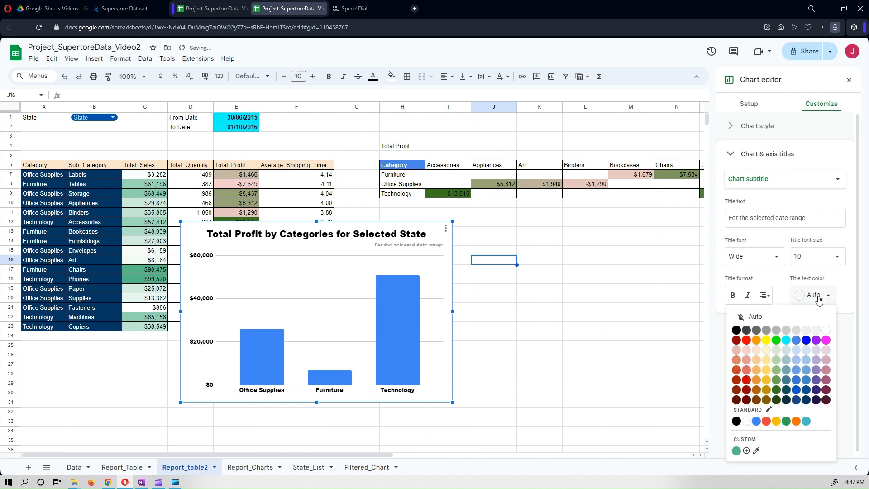
click(807, 341)
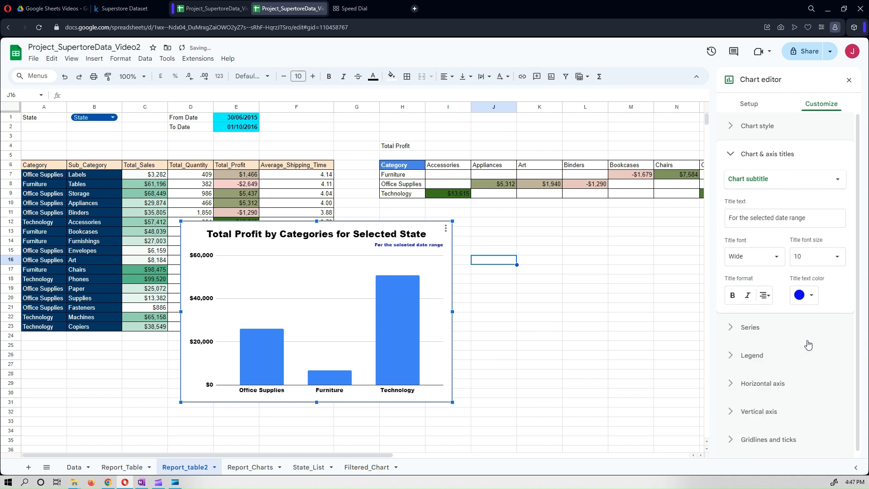
click(813, 297)
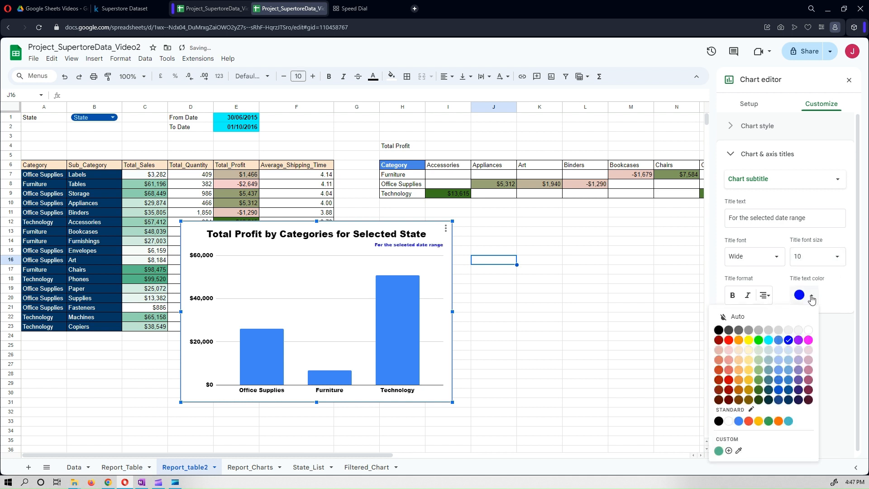
click(808, 400)
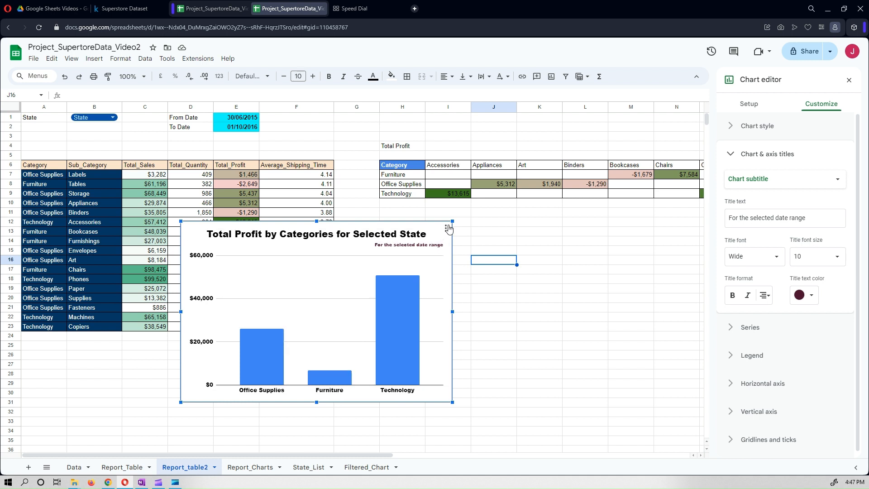
Step: Give the chart 3D columns and move it up and left to about rows 10 to 29, starting in column C
click(768, 128)
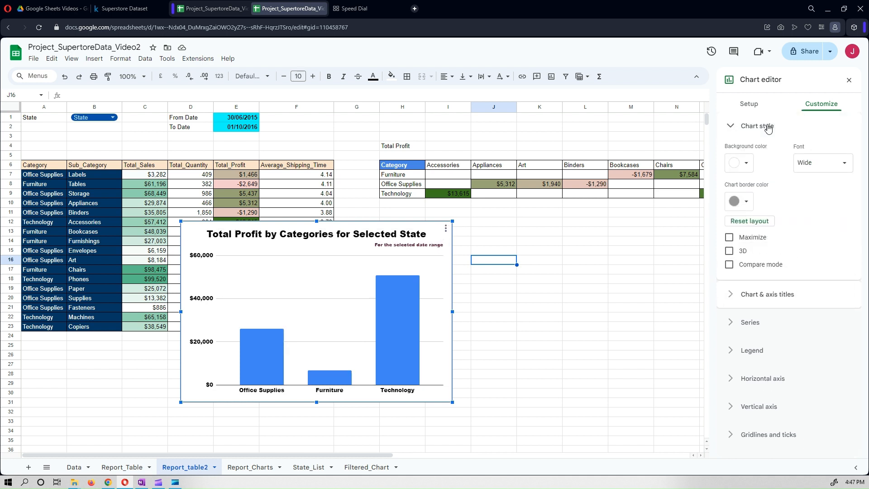
click(728, 252)
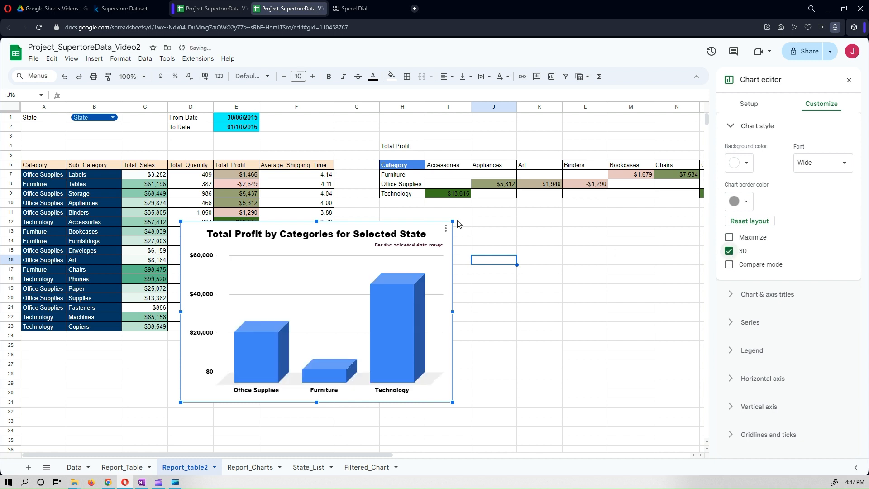
drag(425, 242, 381, 222)
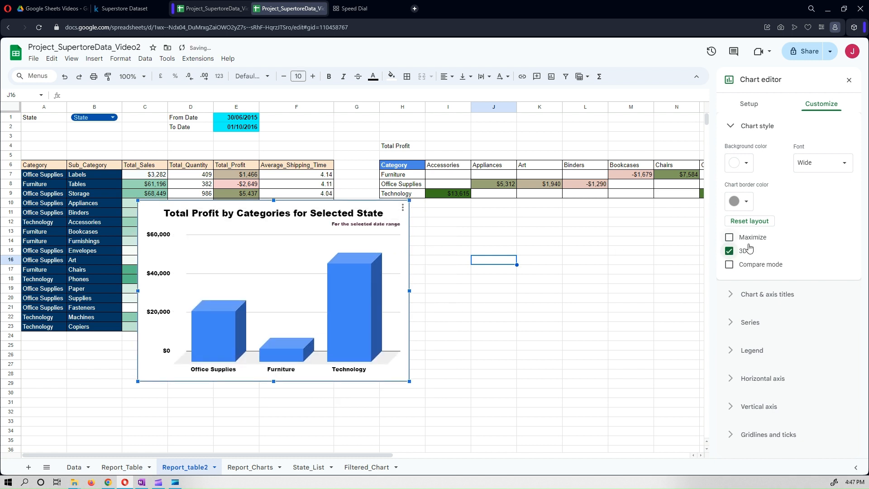
Step: Add data labels to the chart's series and position them at the outside end of the columns
click(750, 319)
scroll(769, 324, down, 3)
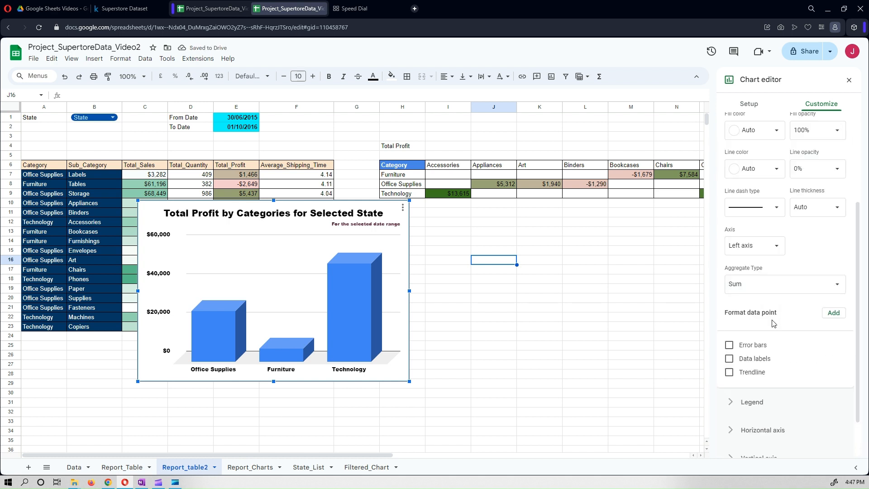
click(731, 361)
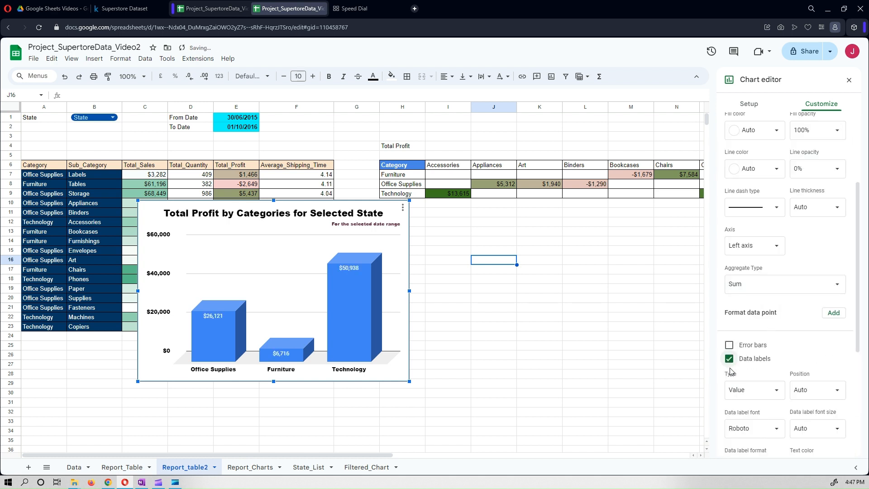
scroll(783, 344, down, 3)
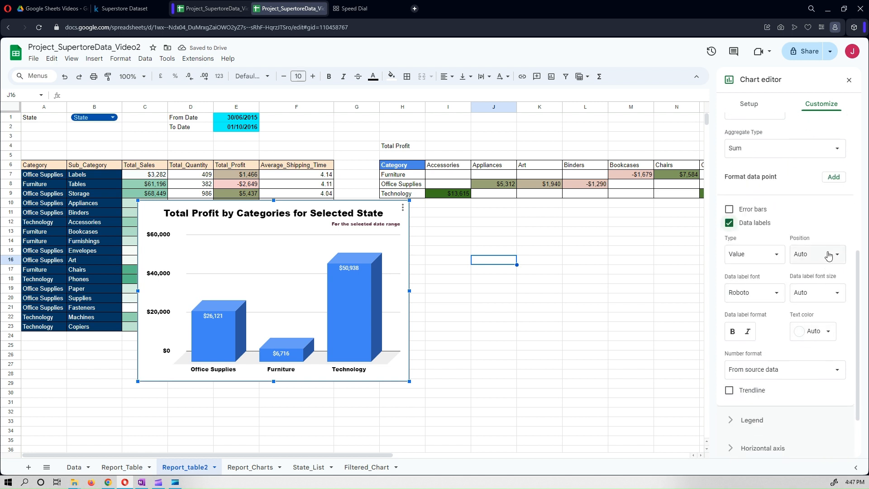
click(828, 256)
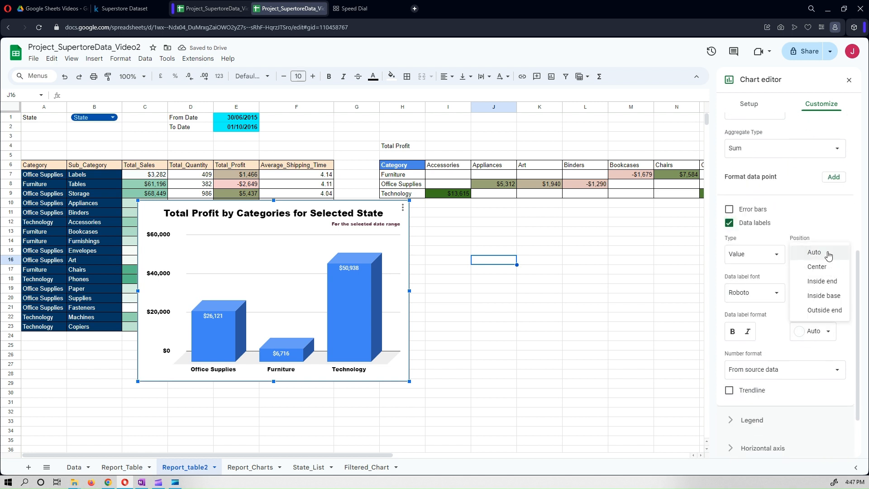
click(825, 310)
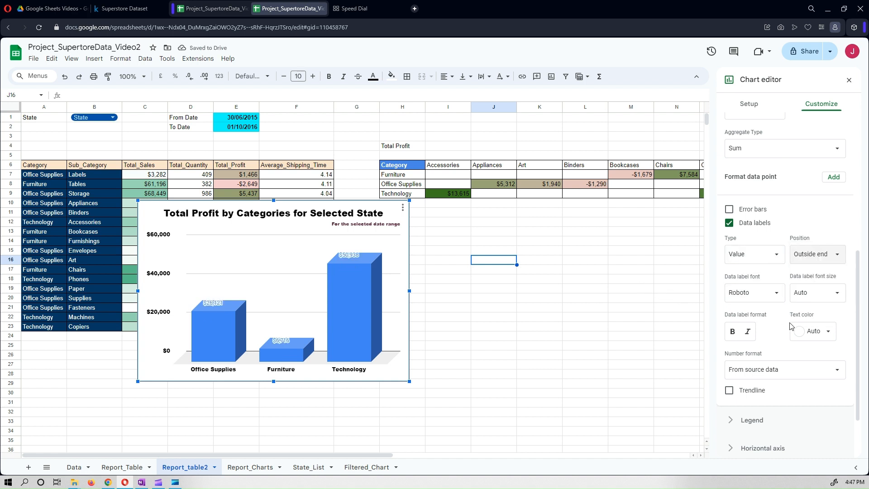
Step: Make the data labels purple and bold, and move the chart to column C's left edge, at about rows 11 to 30
click(809, 332)
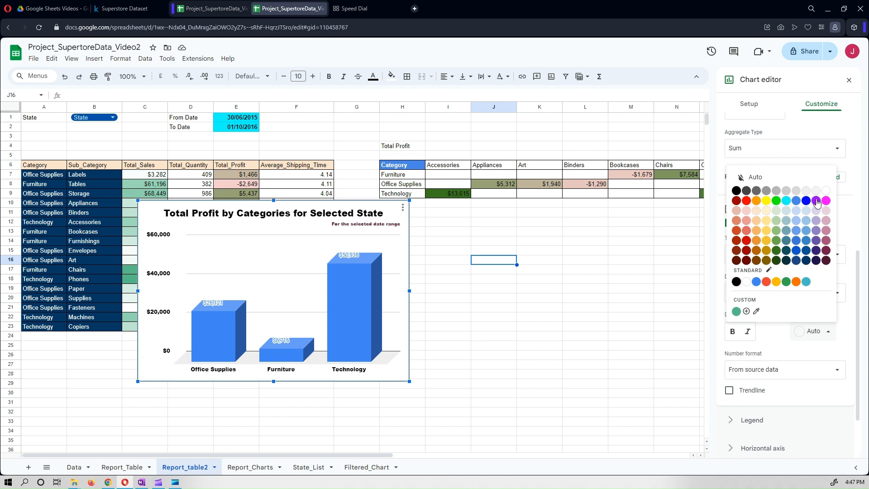
click(817, 201)
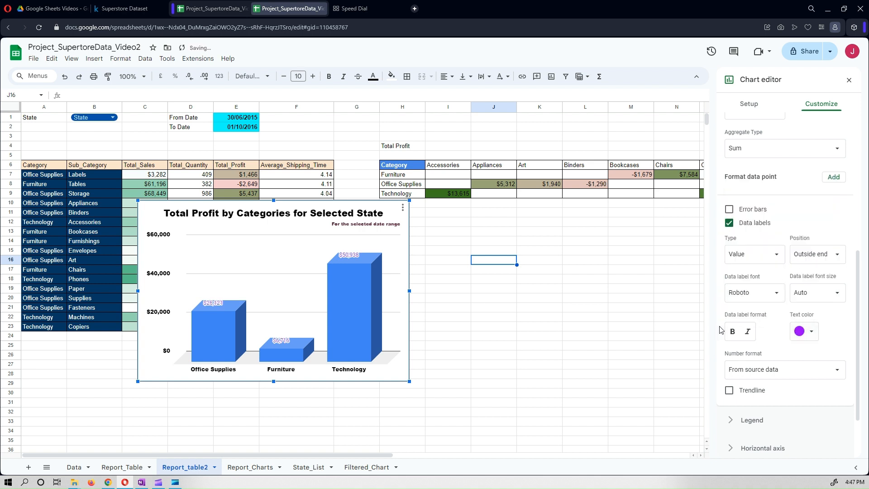
click(733, 332)
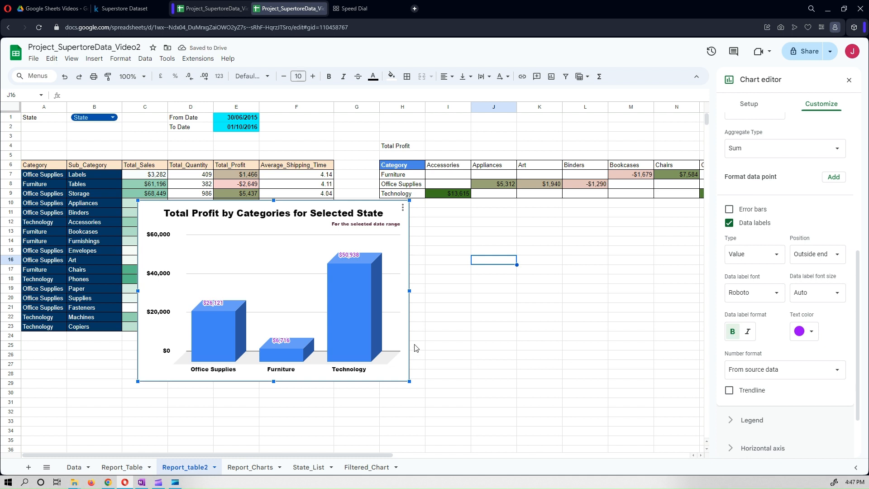
drag(366, 208, 349, 221)
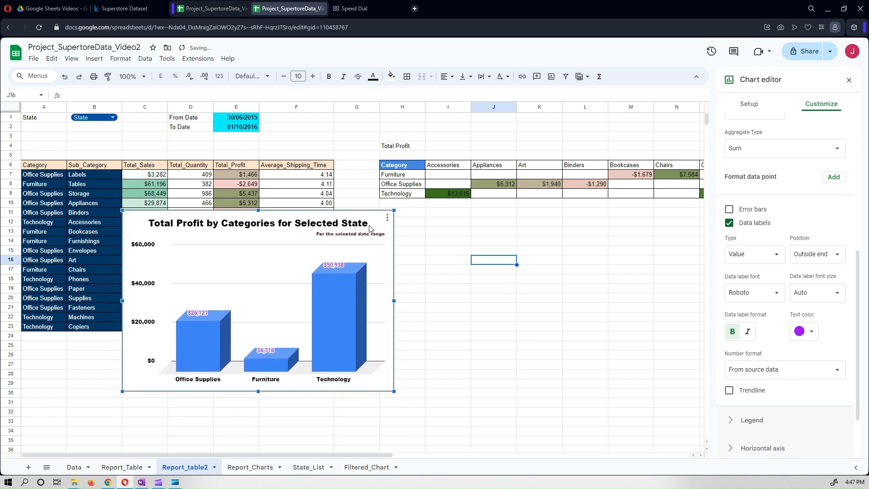
click(620, 310)
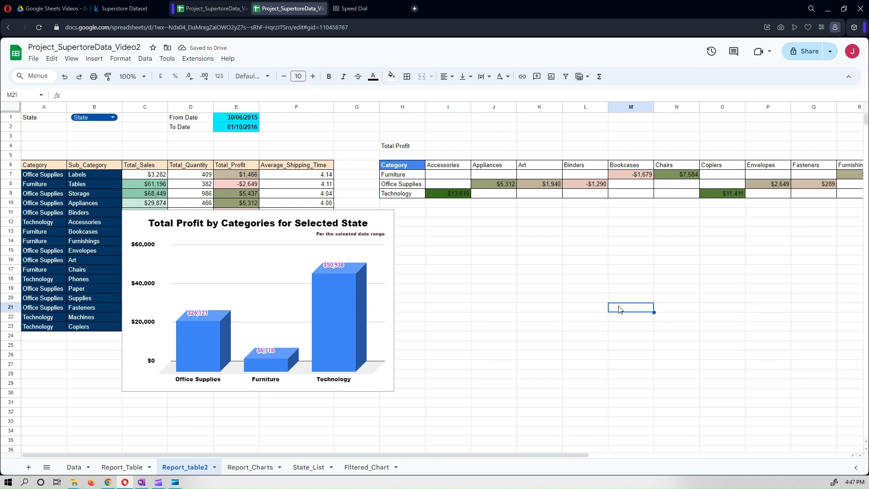
Step: Test the chart by switching the selected state in B1 to New York and to New Mexico
click(109, 118)
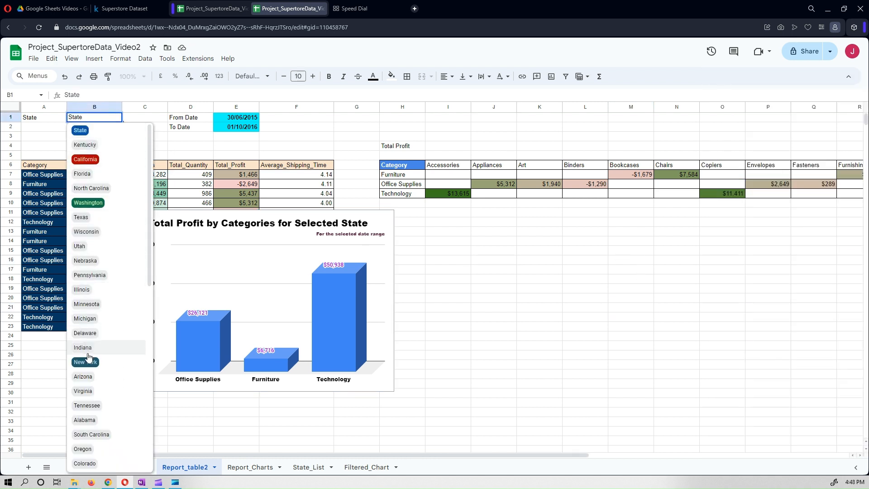
key(Return)
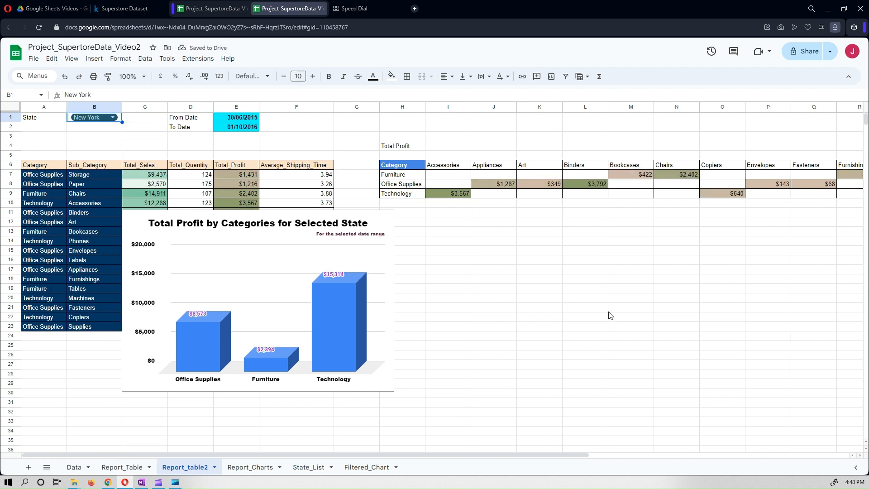
click(82, 118)
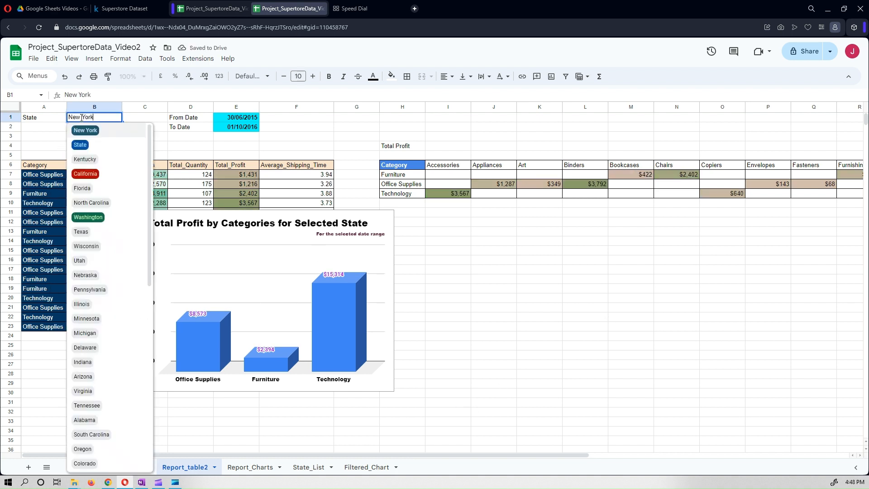
scroll(94, 327, down, 5)
scroll(94, 326, down, 4)
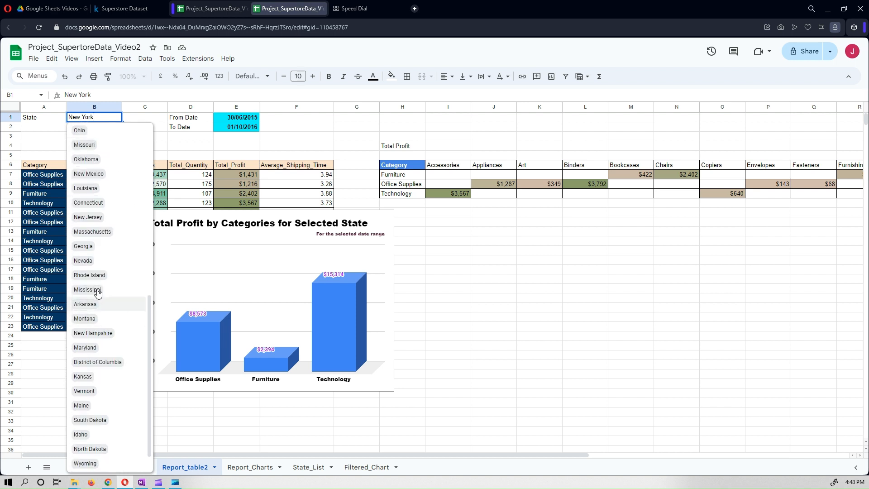
key(Return)
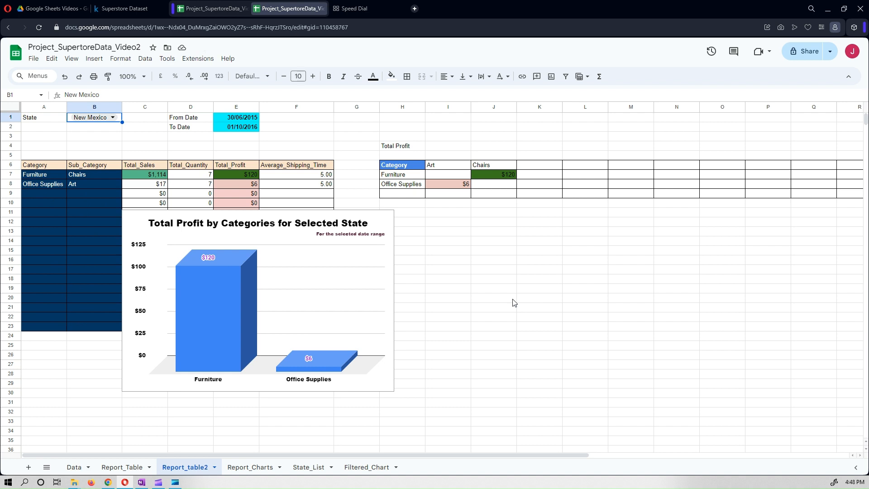
Step: Set the selected state in B1 to Washington and move the chart over columns A to F, at about rows 16 to 35
click(115, 123)
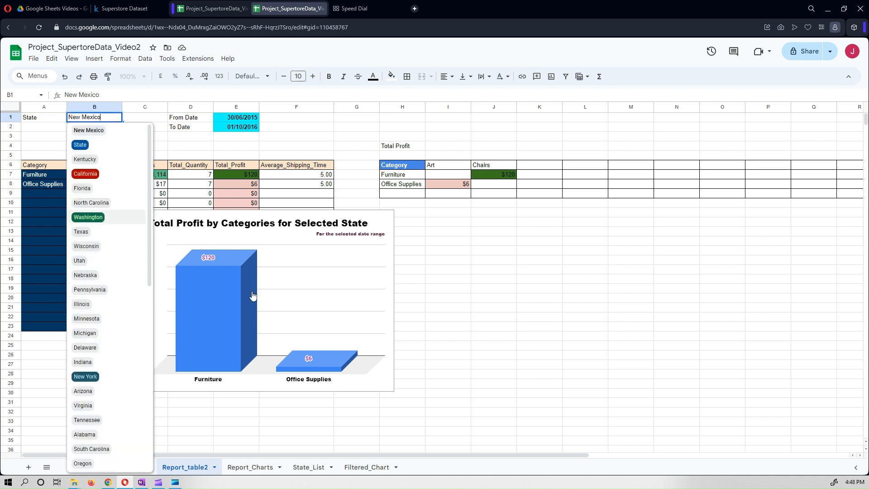
key(Return)
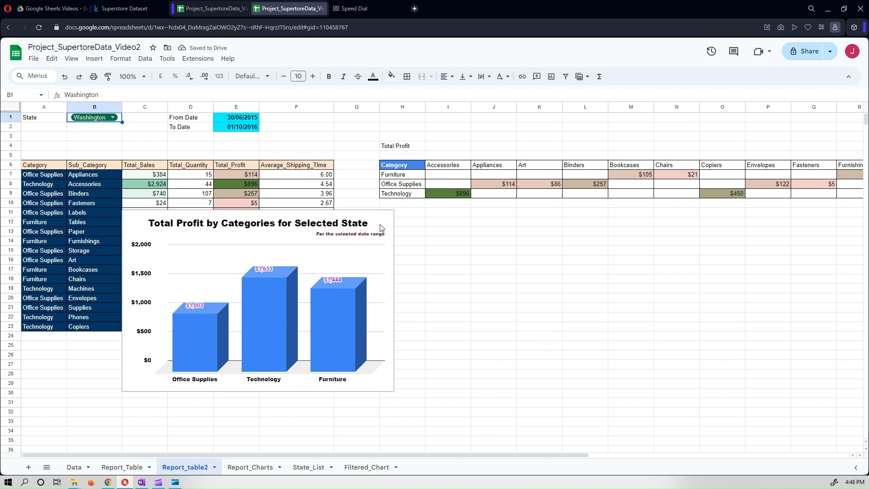
drag(375, 217, 268, 268)
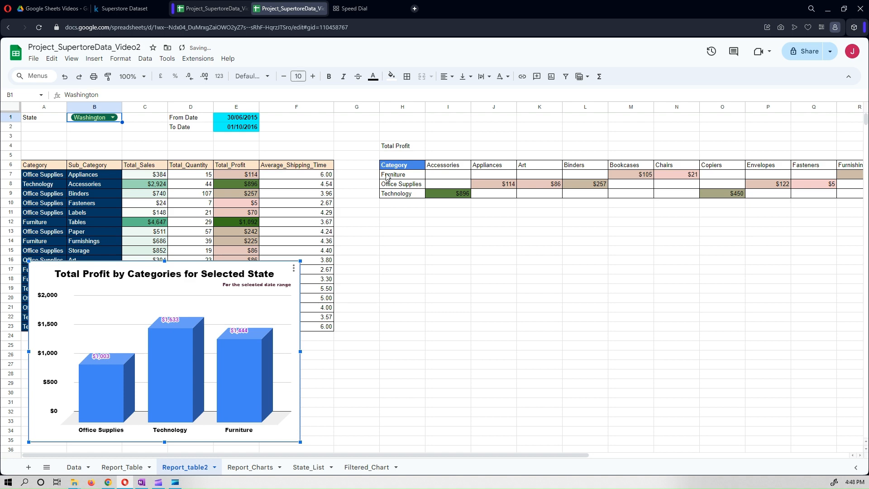
drag(393, 166, 851, 194)
drag(705, 214, 775, 199)
drag(519, 454, 185, 455)
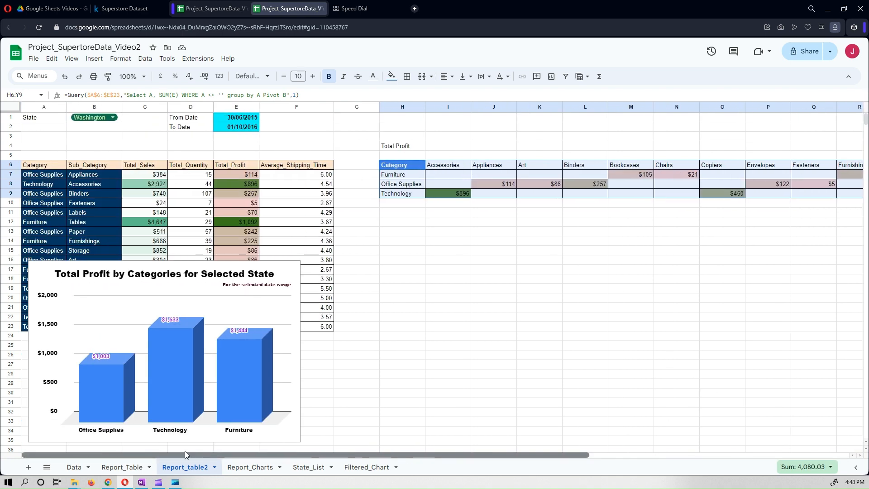
Step: Set the selected state in B1 to State and insert a chart from the pivoted Total Profit table in H6:Y9
click(100, 119)
click(81, 144)
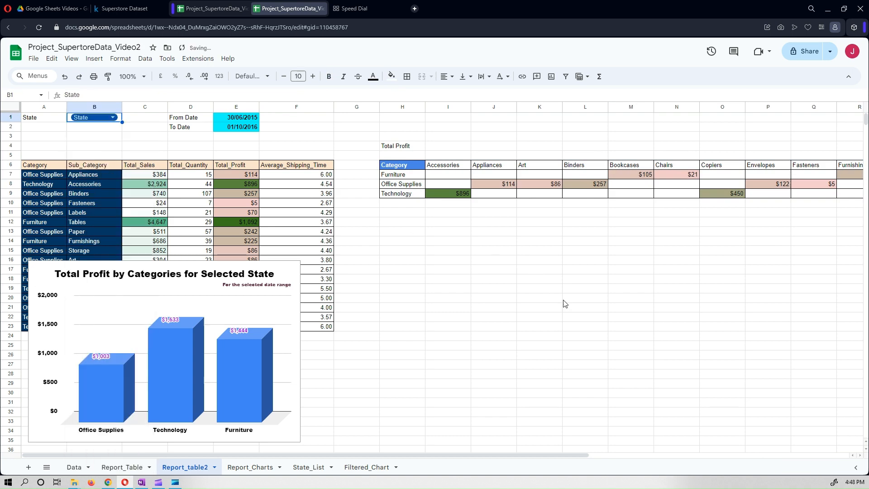
drag(397, 167, 789, 201)
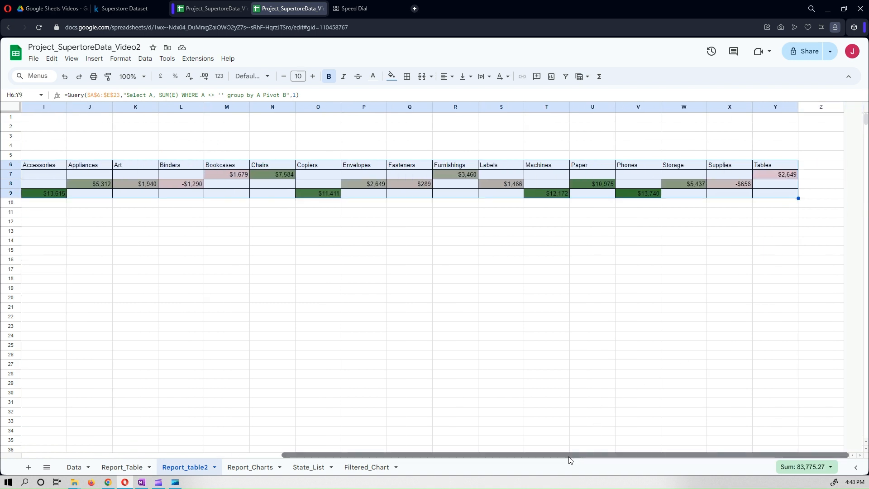
drag(574, 455, 424, 470)
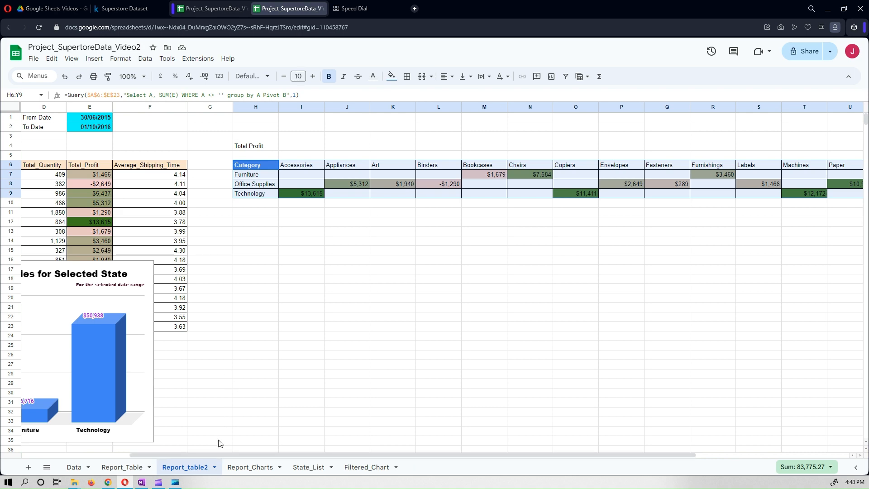
drag(218, 454, 84, 458)
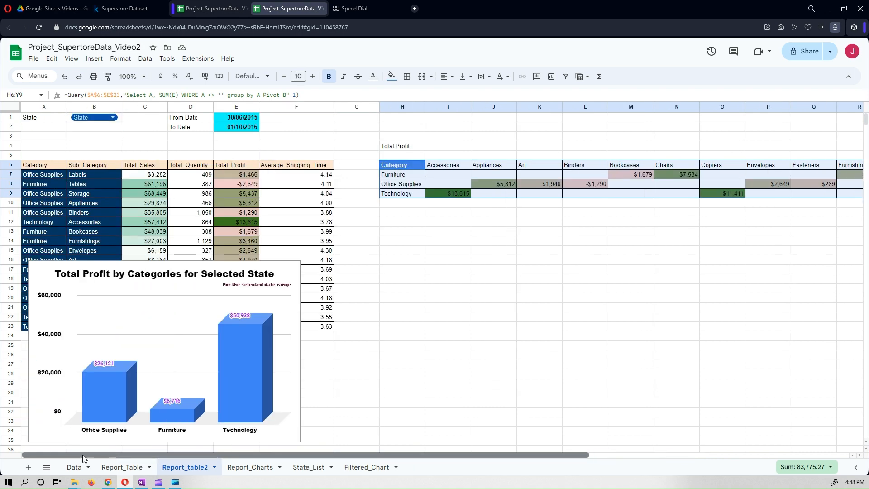
click(94, 60)
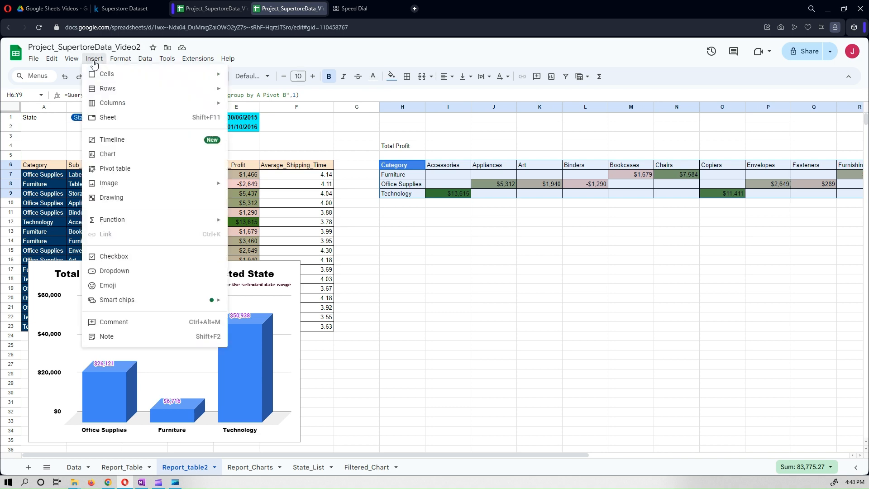
click(119, 154)
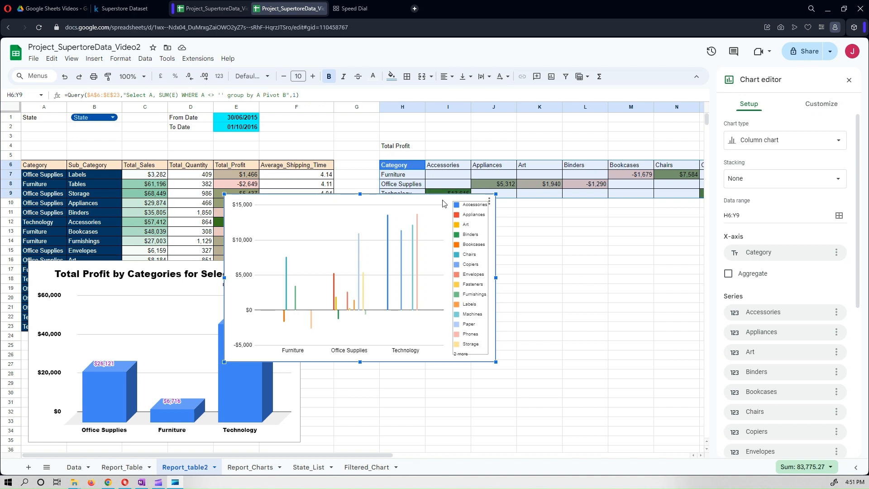
Step: Set the new column chart's stacking to Standard and turn on aggregation for its category axis
drag(438, 199, 473, 216)
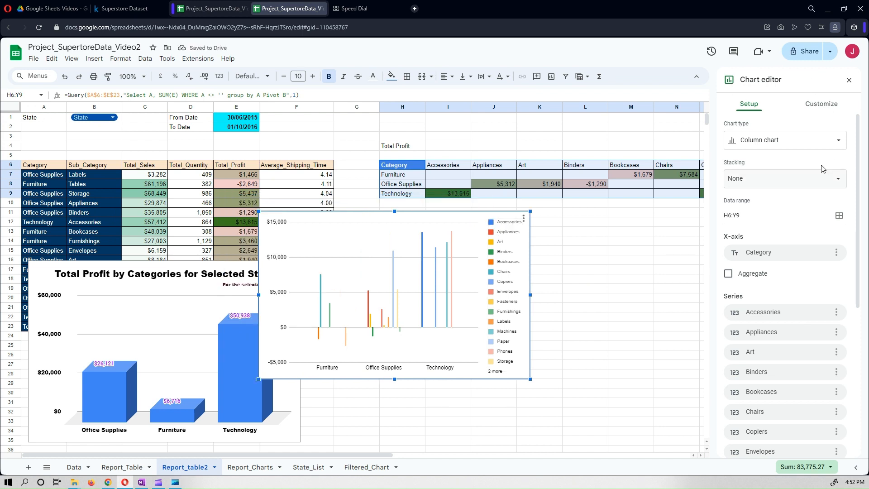
click(766, 182)
click(770, 192)
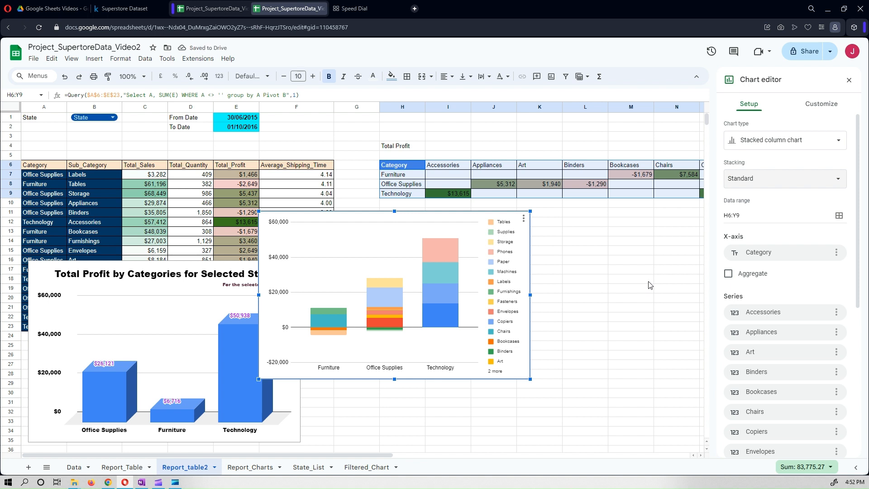
click(728, 274)
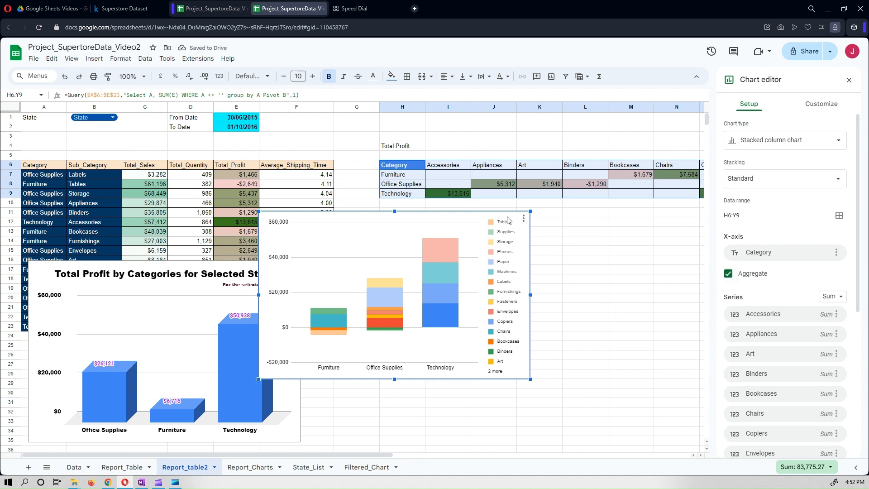
Step: Move the stacked chart over columns G to M and make it slightly taller, covering about rows 6 to 25
drag(508, 221, 602, 164)
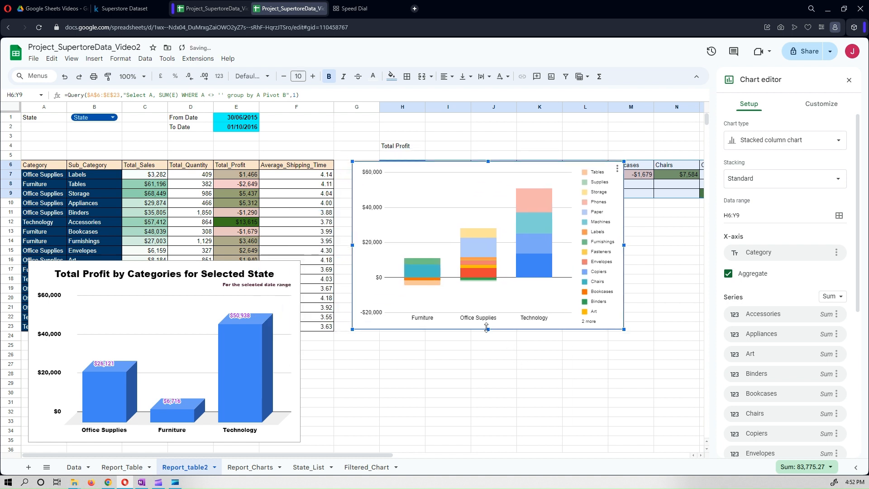
drag(487, 327, 488, 342)
Step: Set the stacked chart's font to Wide and make the chart 3D
click(821, 104)
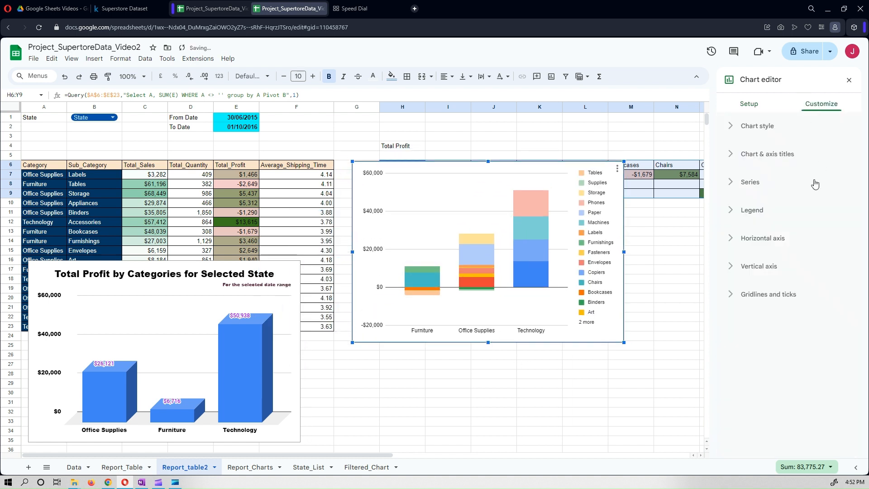
click(773, 132)
click(822, 163)
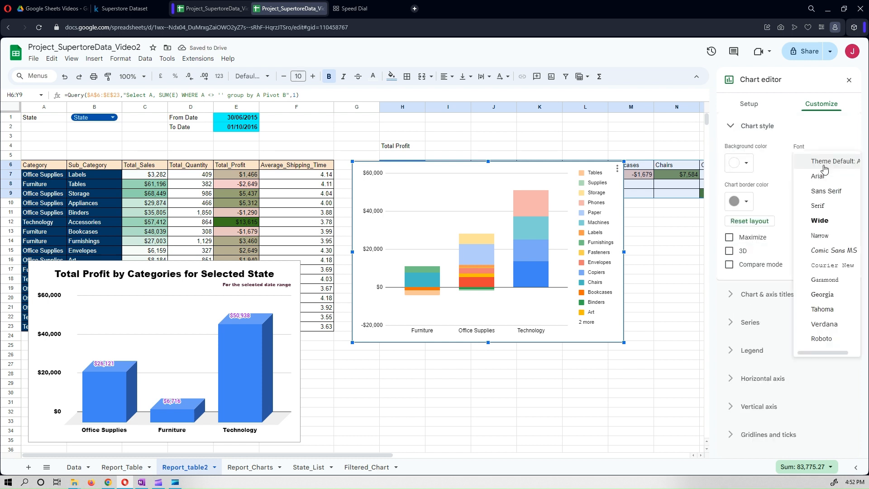
click(821, 219)
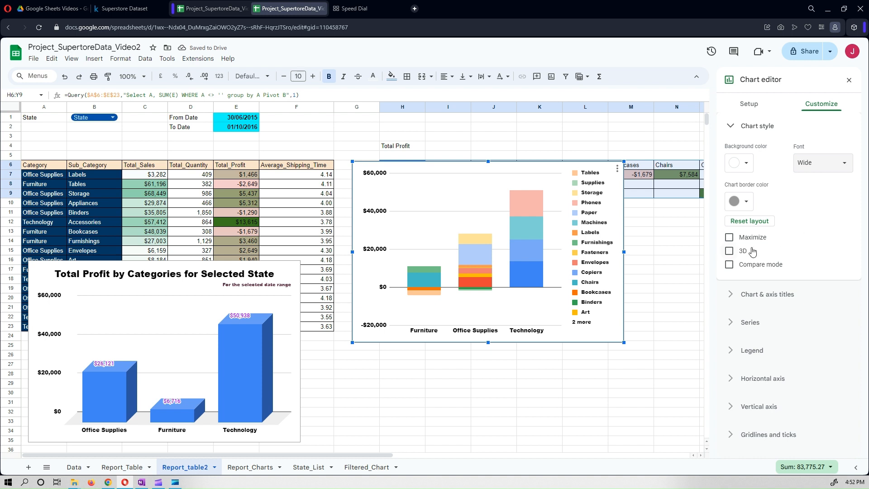
click(730, 252)
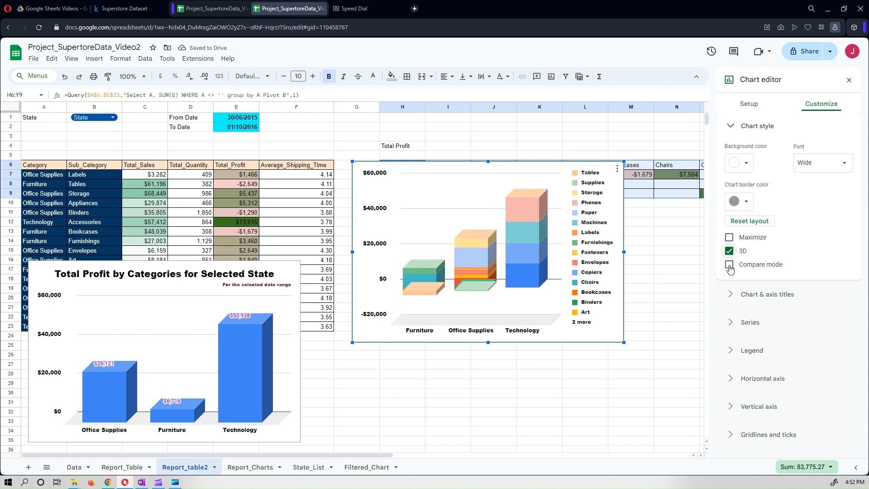
click(742, 323)
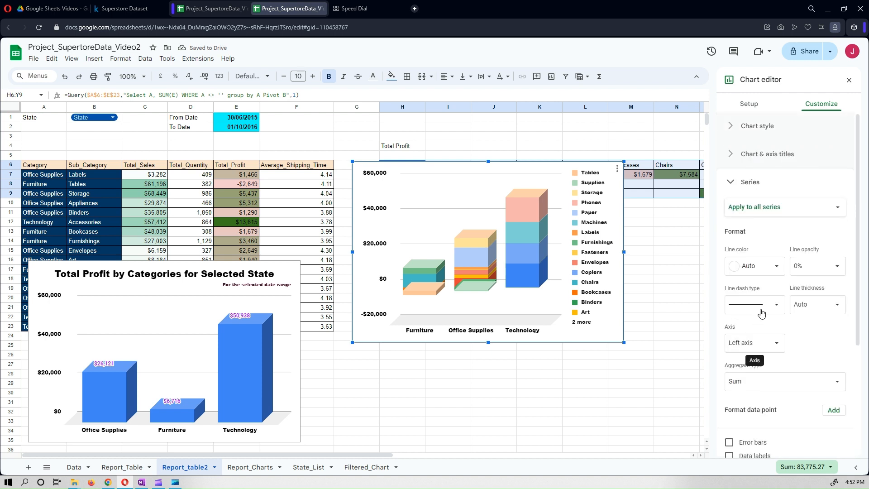
scroll(801, 343, down, 2)
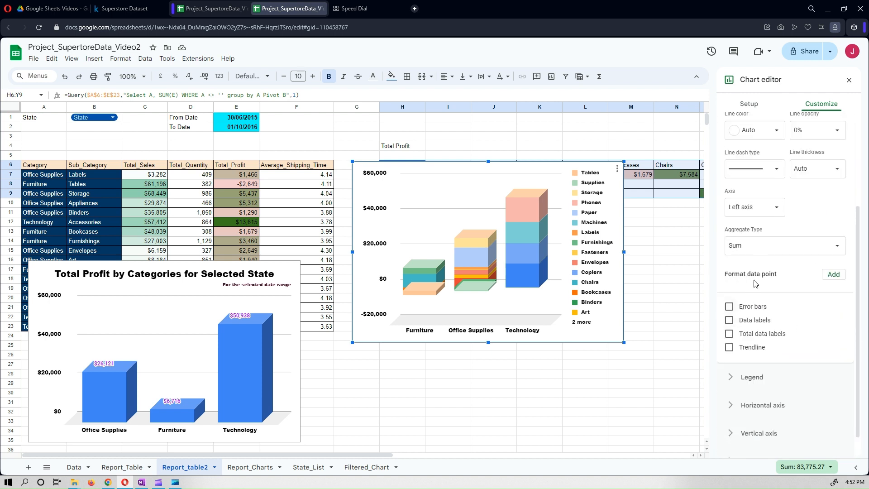
scroll(755, 276, up, 2)
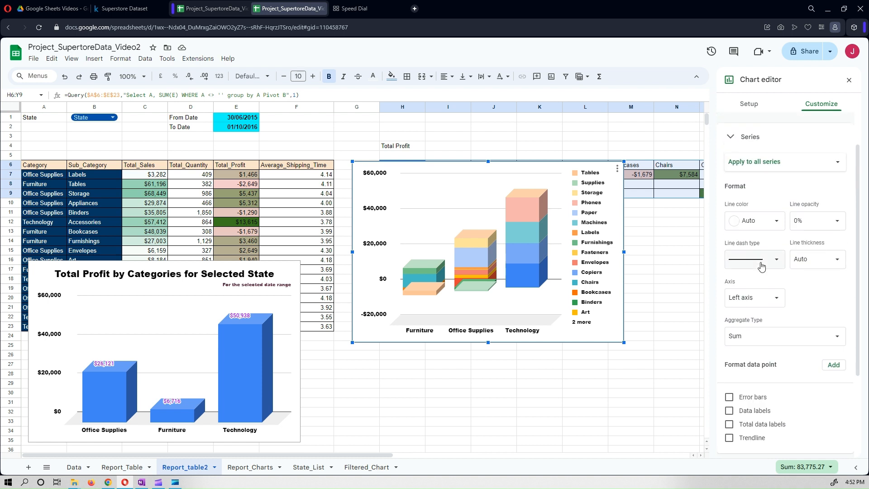
click(752, 169)
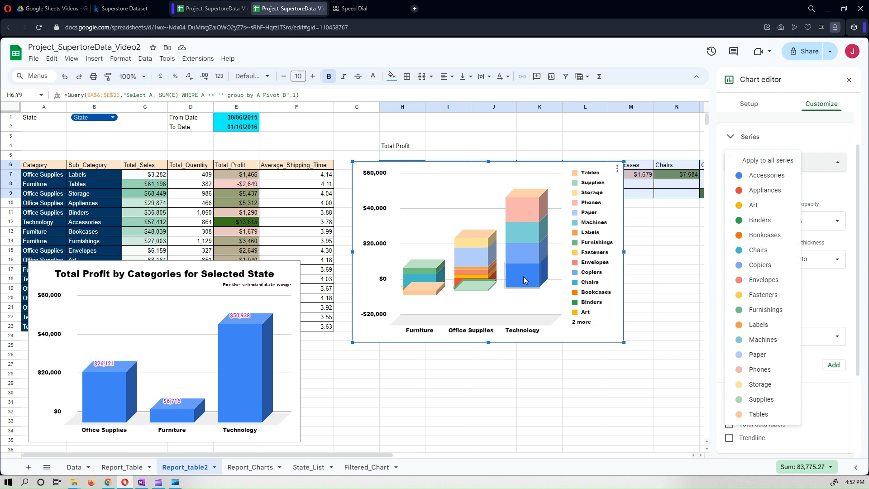
click(687, 377)
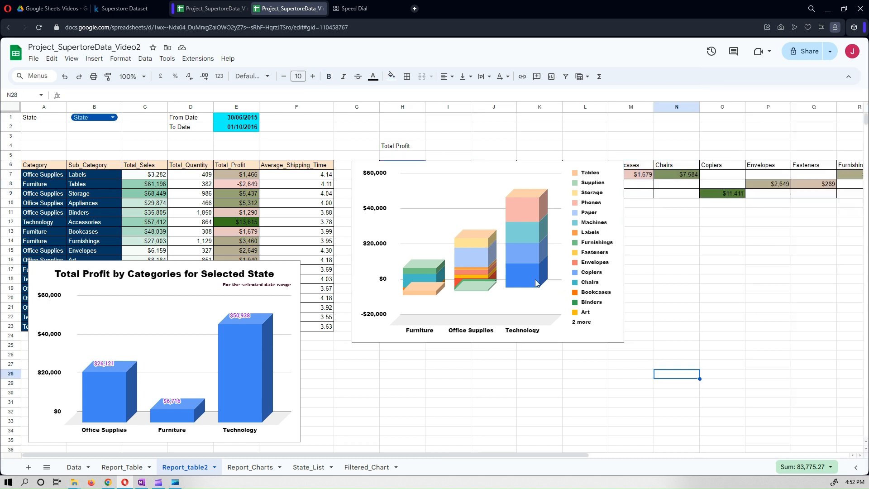
Step: Reopen the stacked chart for editing and add data labels to its Accessories series
click(531, 279)
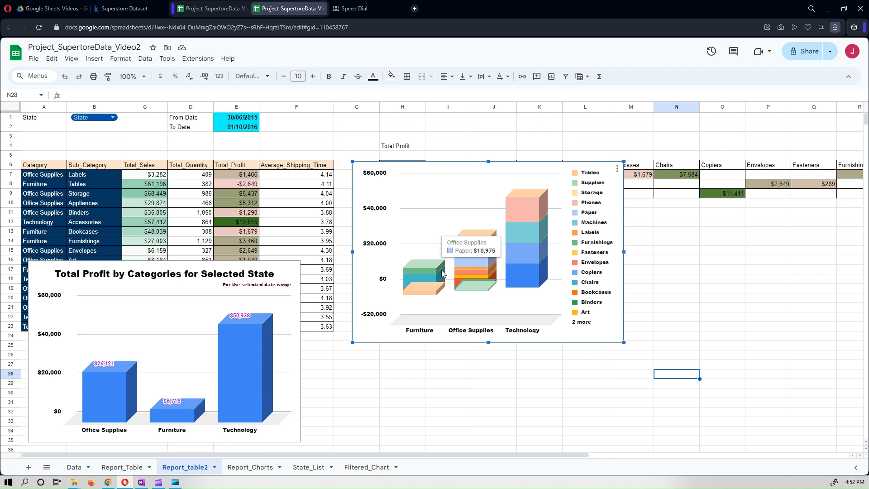
click(617, 169)
click(631, 181)
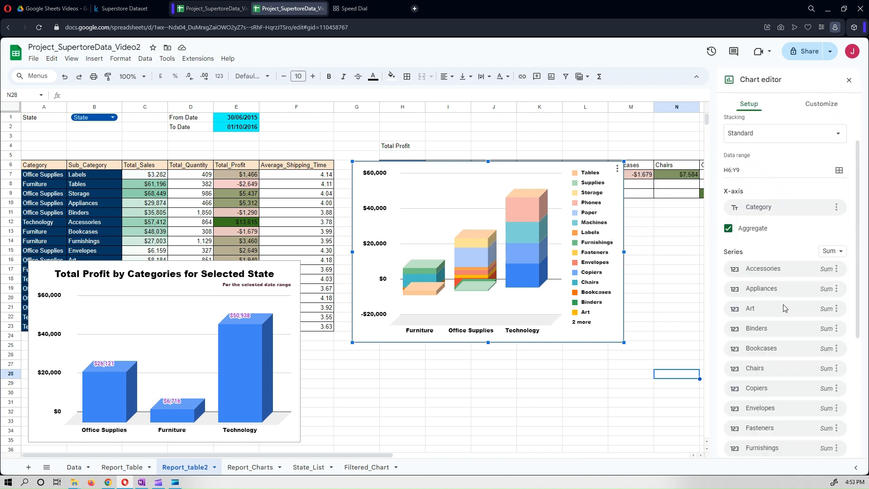
click(821, 103)
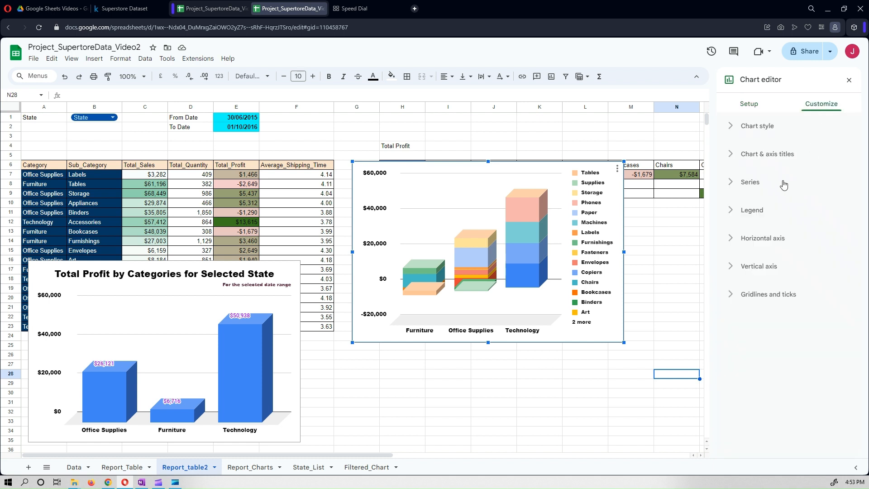
click(750, 182)
click(754, 209)
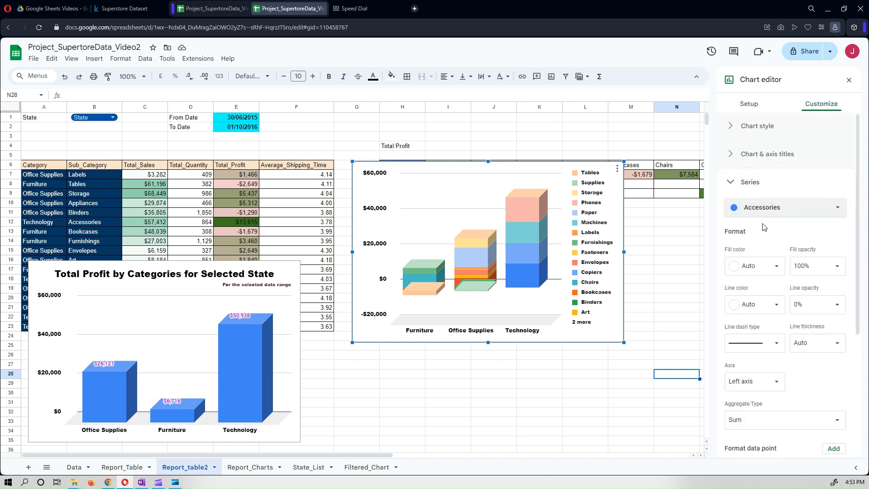
click(763, 220)
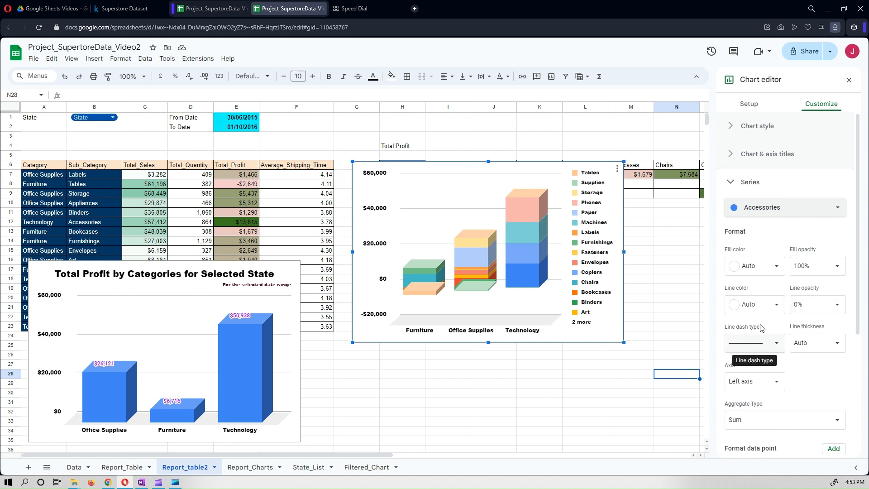
scroll(779, 290, down, 2)
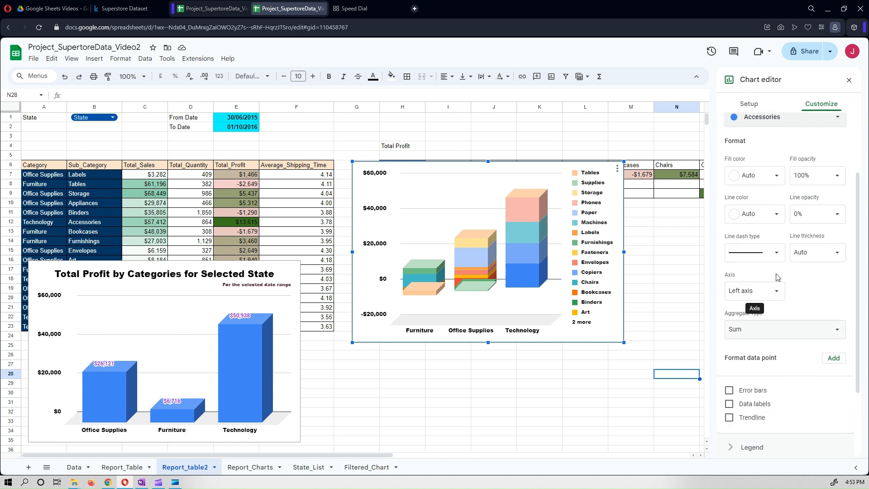
scroll(760, 285, up, 2)
scroll(751, 358, down, 3)
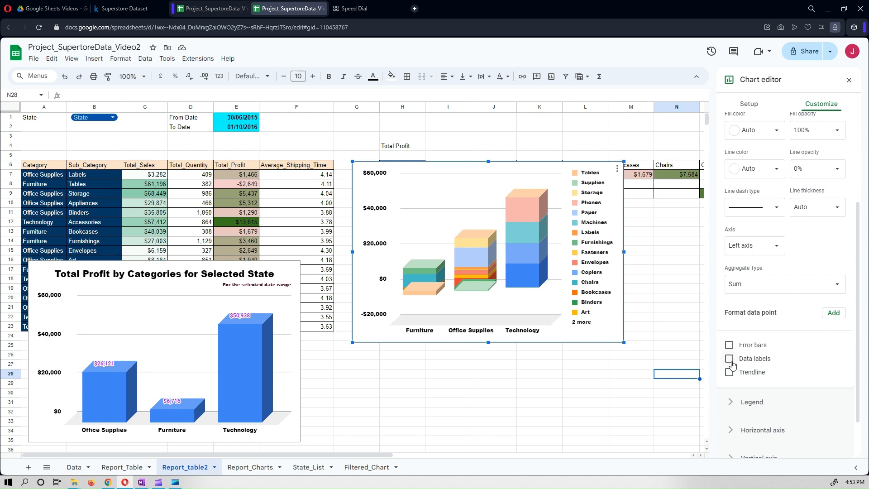
click(751, 360)
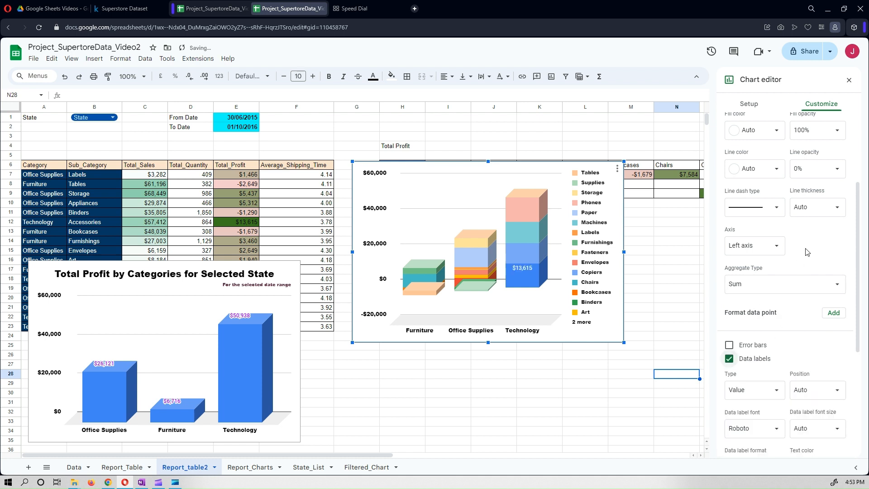
Step: Add data labels to the stacked chart's Chairs series
scroll(787, 204, up, 2)
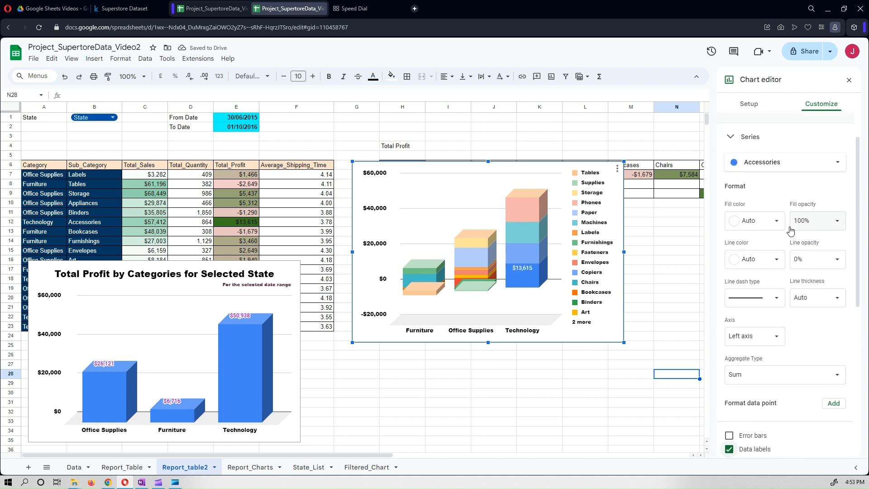
click(779, 162)
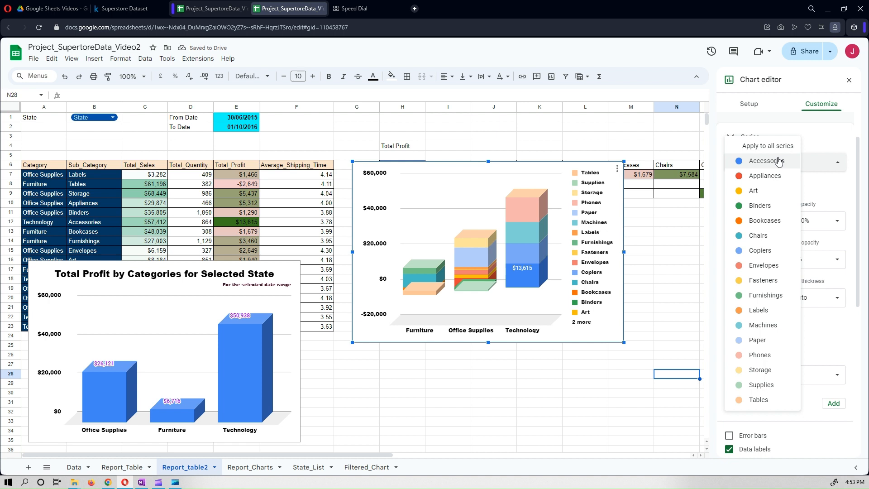
click(765, 236)
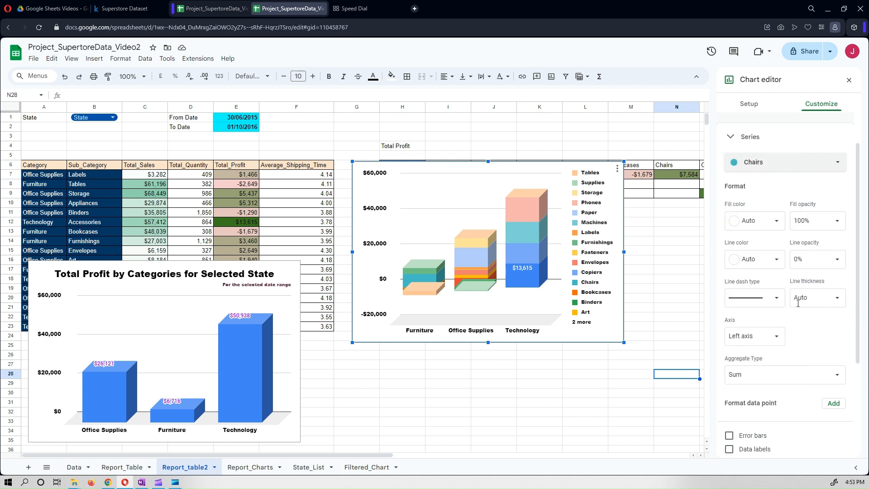
scroll(810, 333, down, 3)
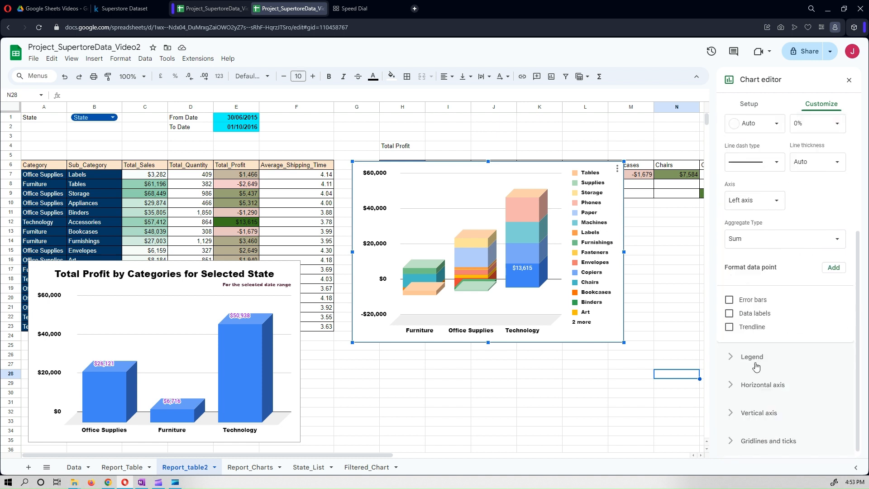
click(730, 313)
Step: Add data labels to the stacked chart's Copiers series
scroll(786, 251, up, 1)
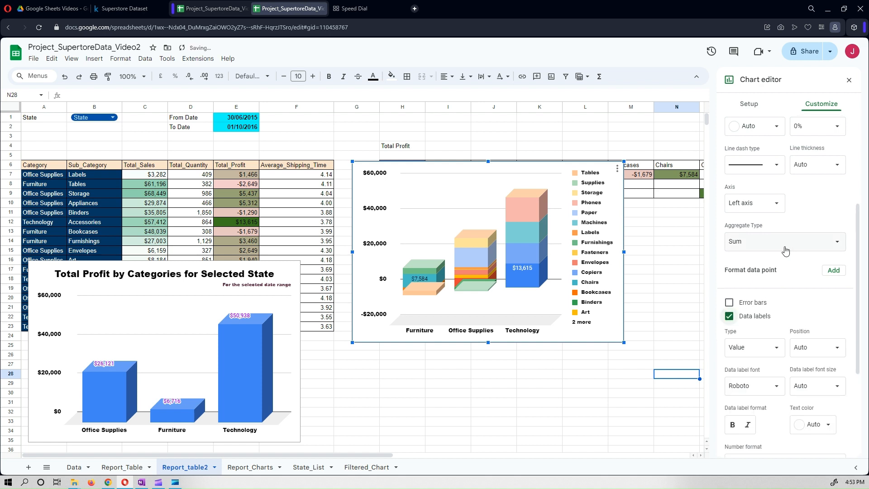
scroll(785, 251, up, 2)
click(782, 125)
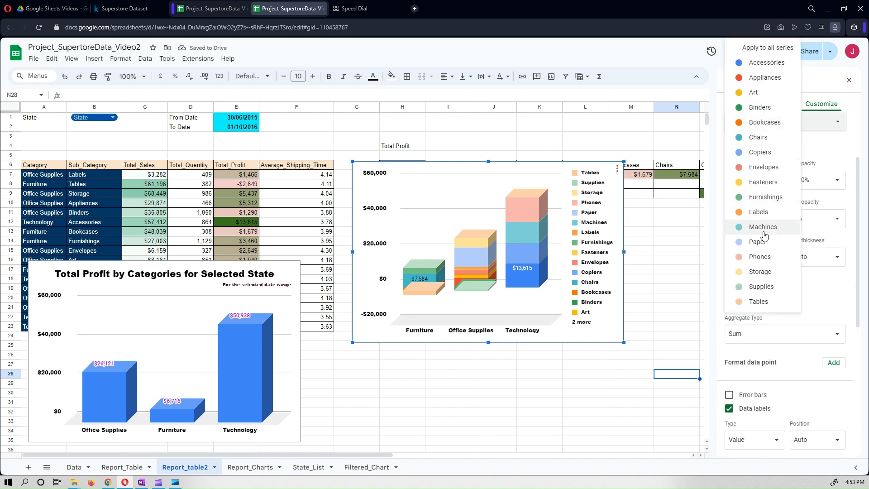
click(760, 152)
click(730, 408)
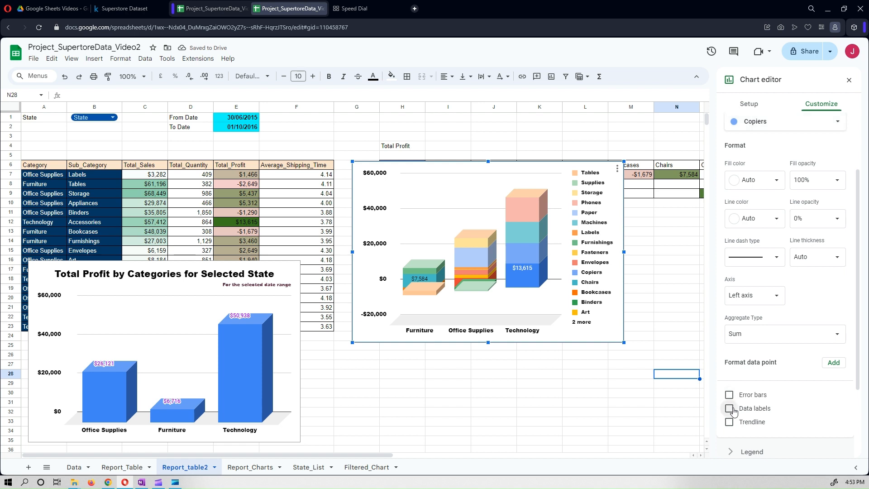
Step: Add data labels to the stacked chart's Machines series
scroll(785, 276, up, 2)
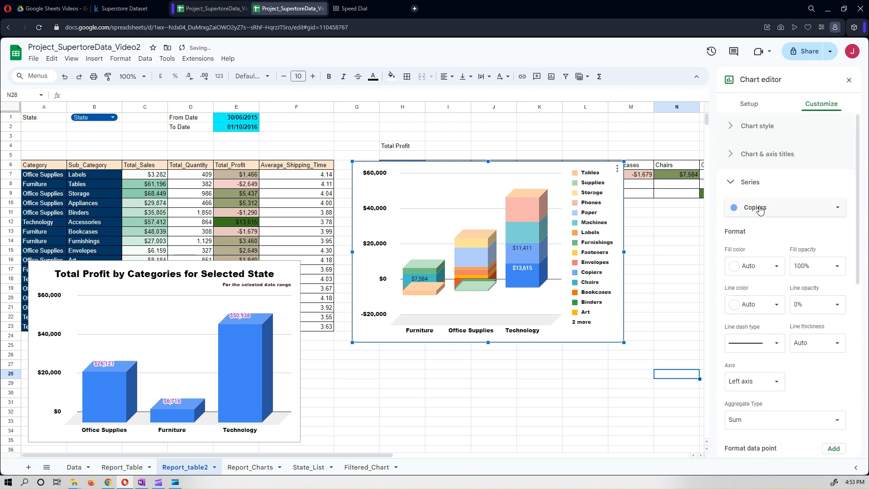
click(760, 207)
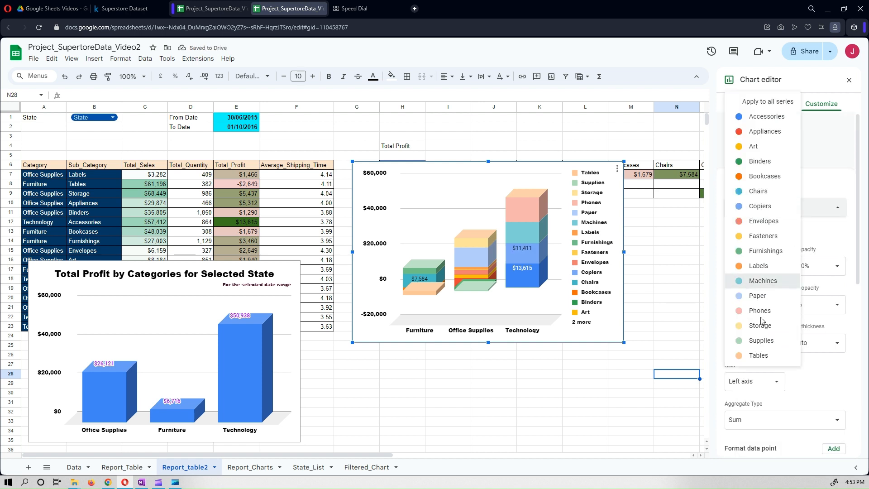
click(763, 281)
scroll(766, 390, down, 2)
click(729, 404)
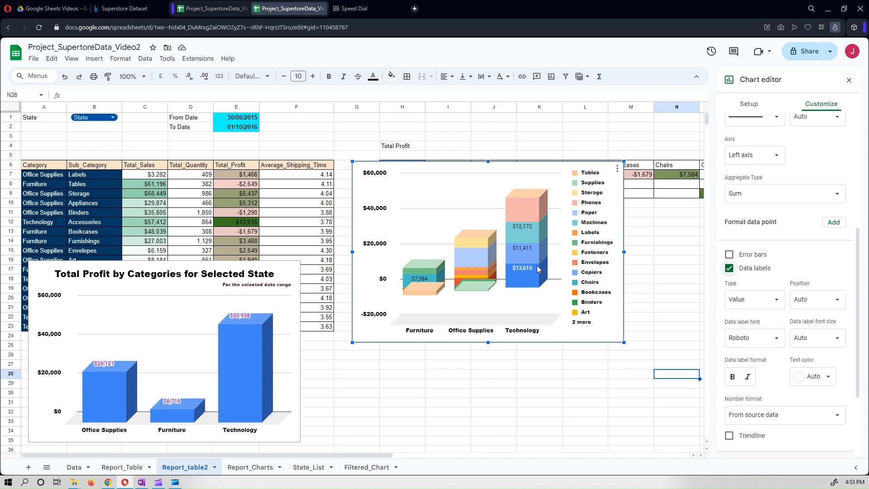
Step: Add data labels to the stacked chart's Paper series
click(458, 265)
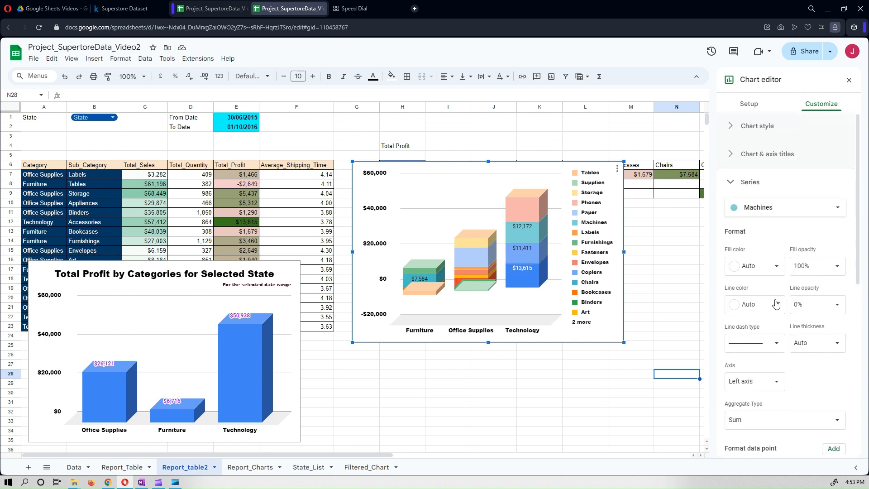
click(782, 217)
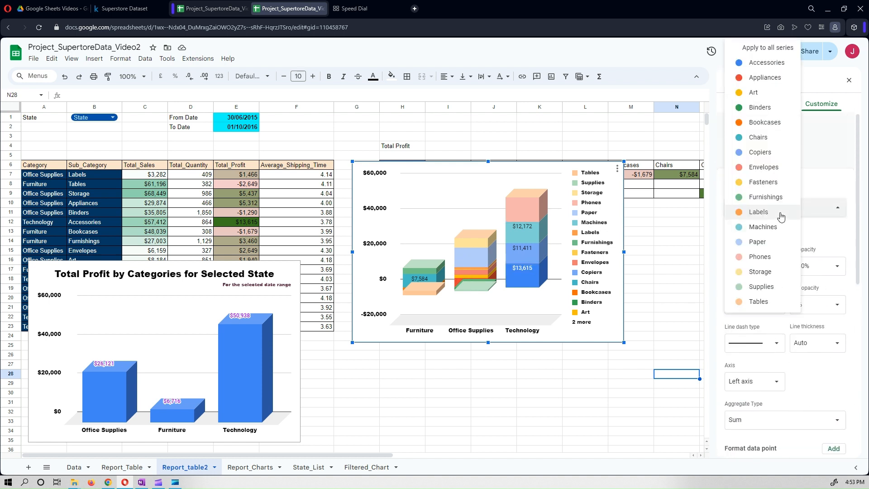
click(775, 246)
scroll(800, 372, down, 4)
click(730, 313)
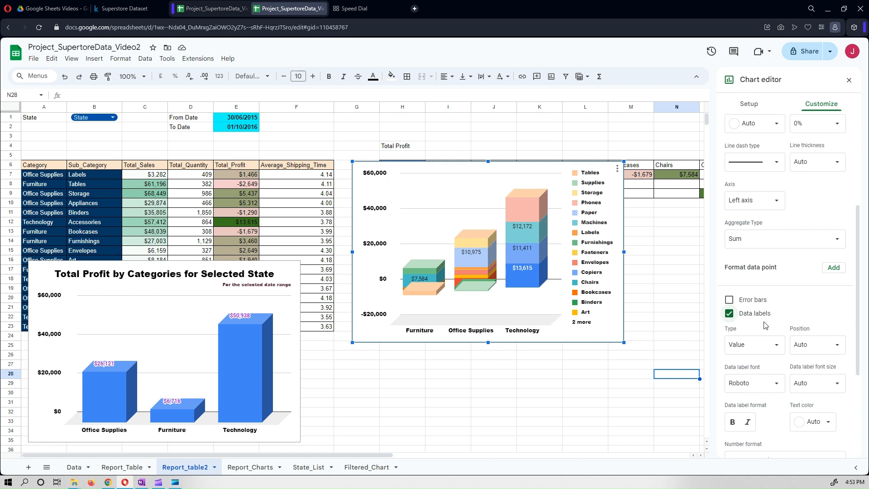
scroll(772, 295, up, 3)
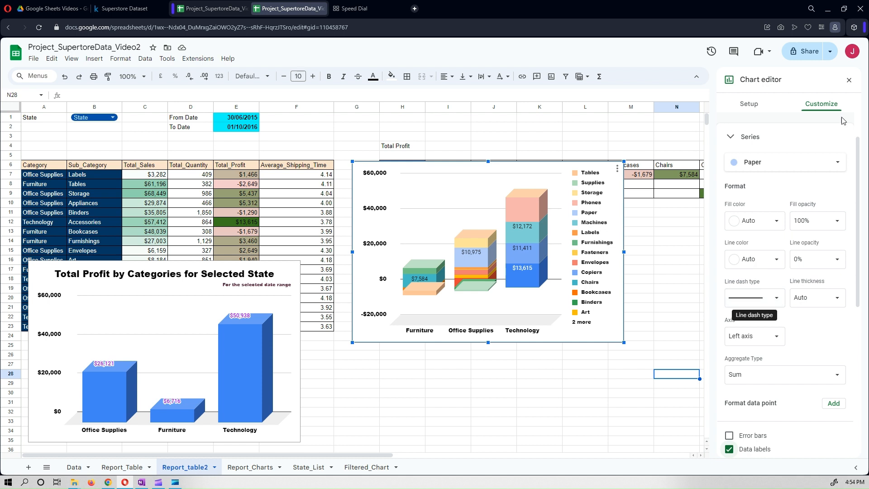
Step: Close the chart editor and move the stacked chart below the Total Profit category table so that the table is uncovered
key(Escape)
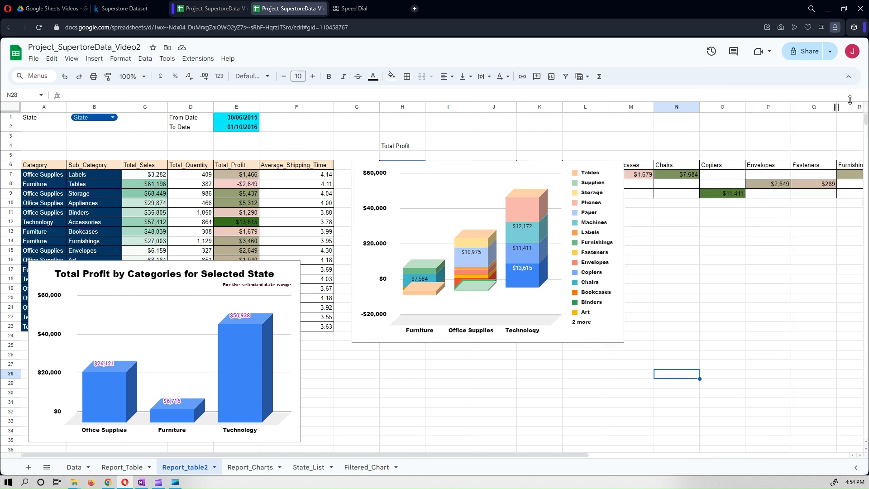
click(543, 173)
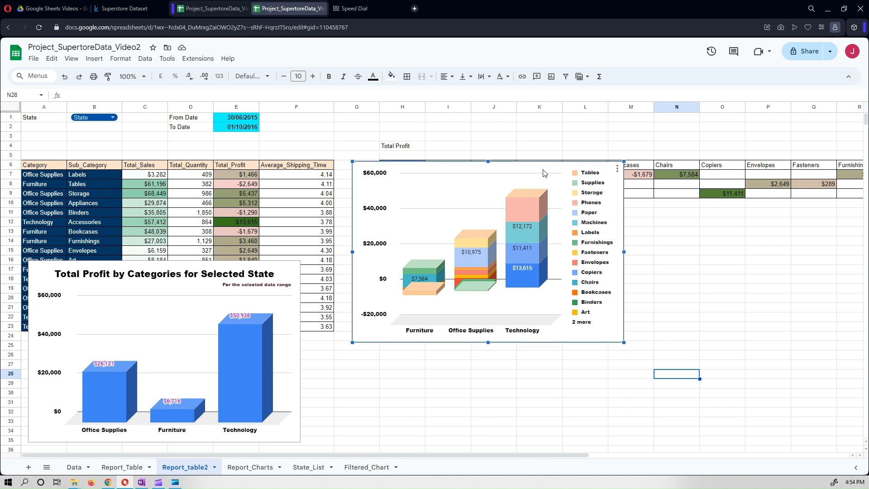
drag(543, 173, 574, 233)
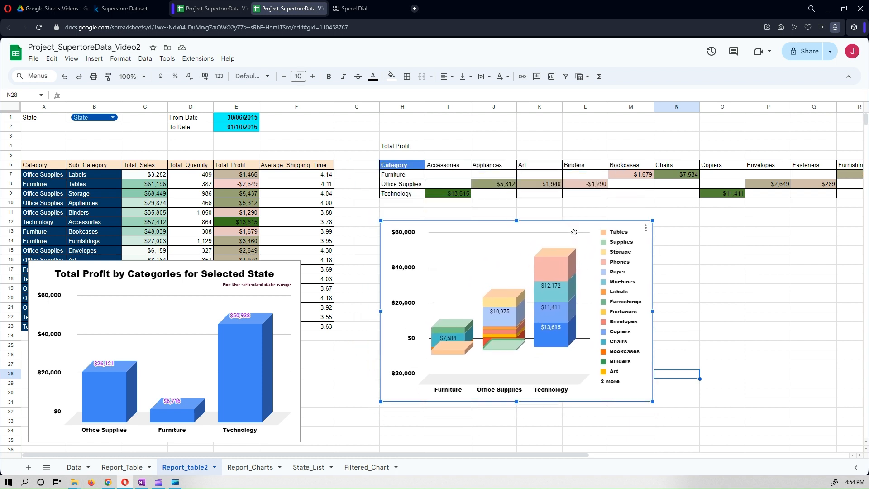
Step: Try the State filter in B1 with Washington, and set it to New York
click(114, 117)
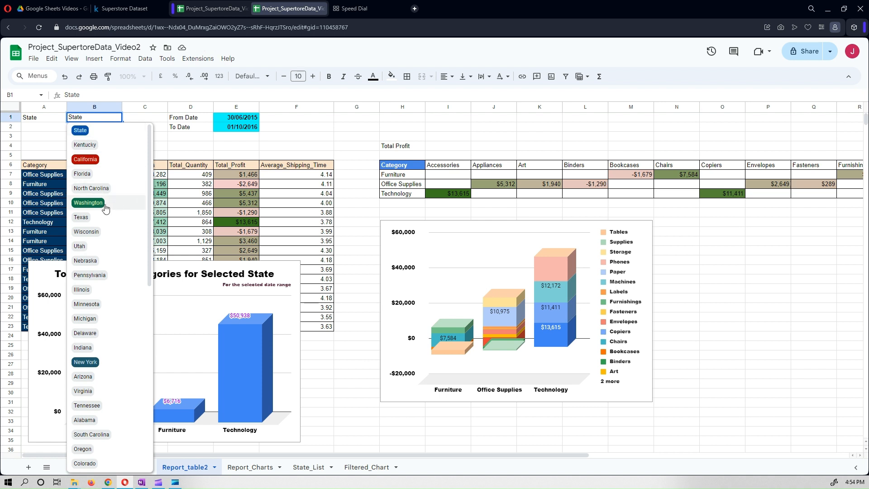
click(106, 207)
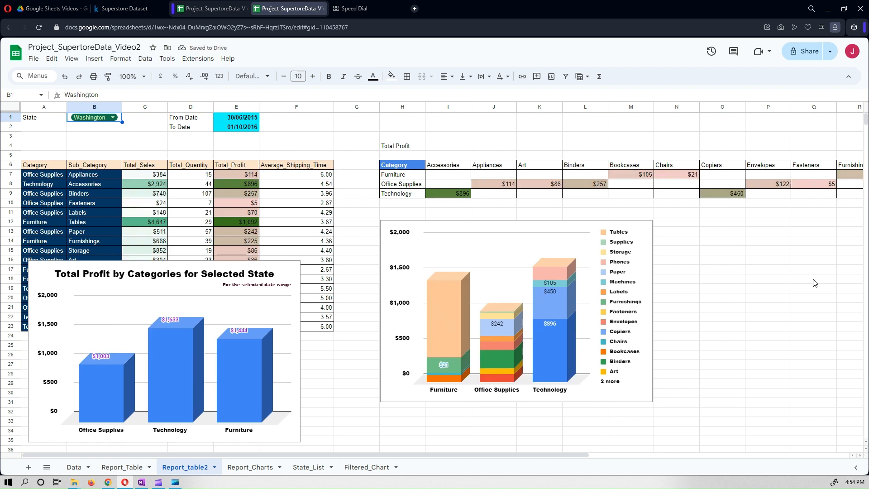
click(114, 117)
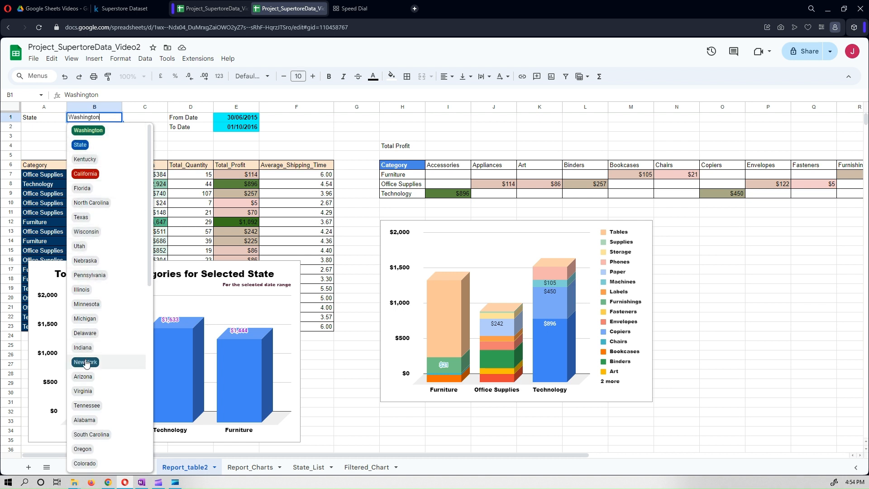
key(Return)
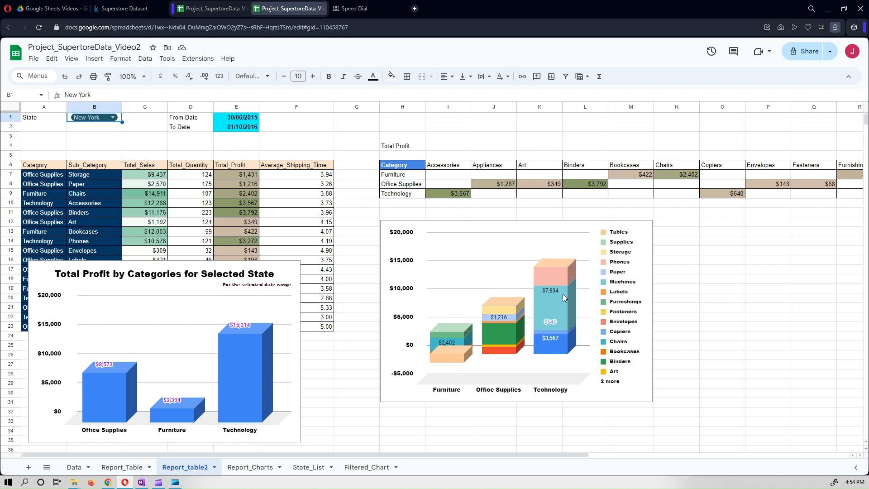
Step: Move the stacked chart down so it sits level with the Total Profit by Categories chart
click(267, 270)
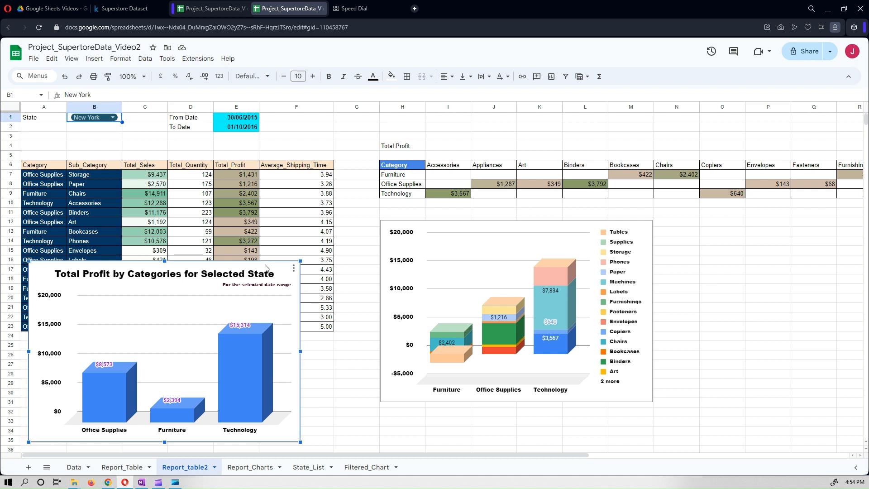
click(442, 233)
drag(442, 232, 446, 274)
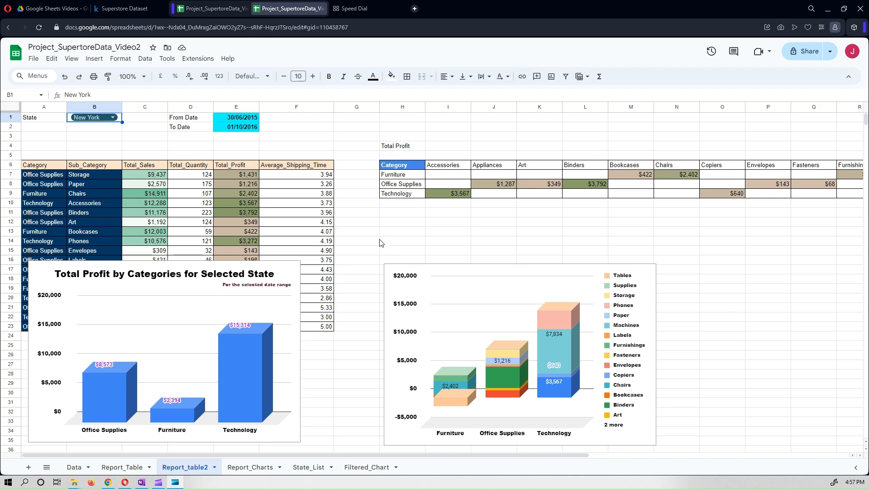
scroll(379, 230, down, 1)
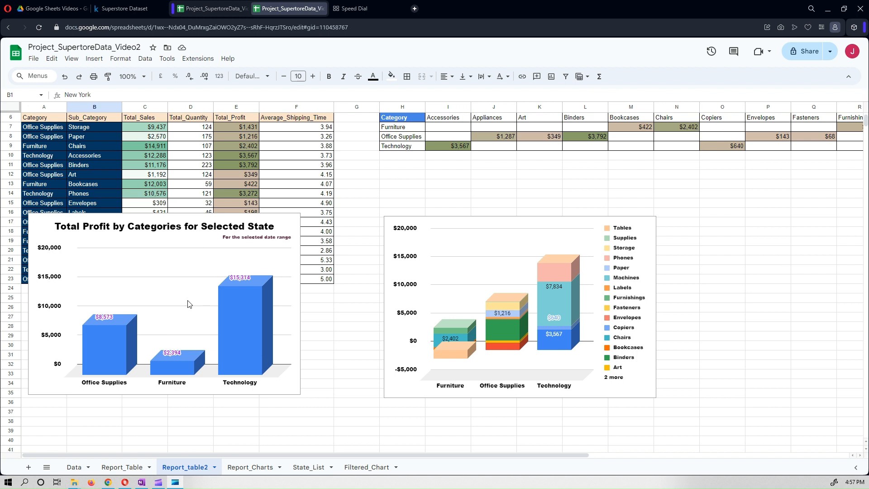
click(452, 222)
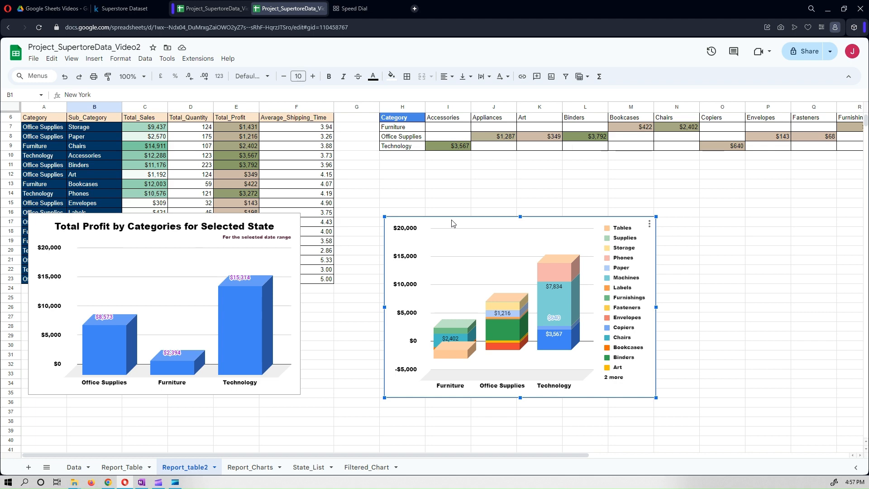
scroll(191, 243, up, 2)
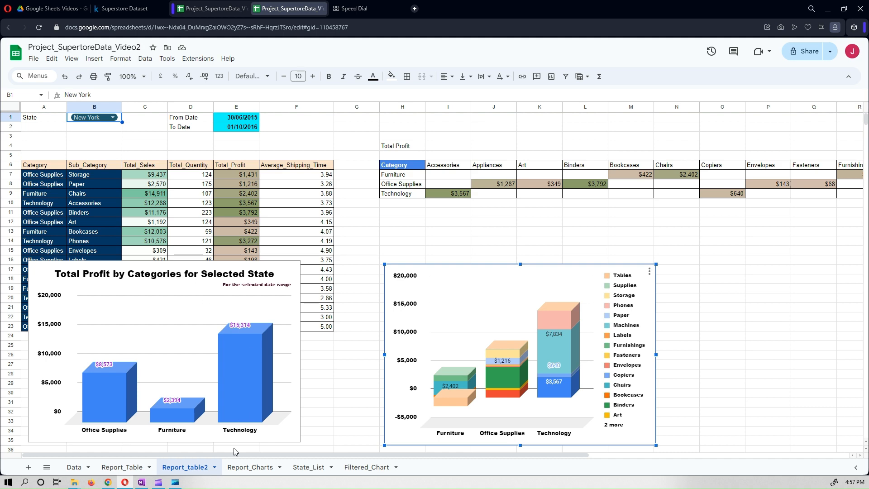
Step: Copy the monthly table of Order Month, Total_Sales and Total_Profit, A26:C50, from the Report_Charts sheet
click(256, 473)
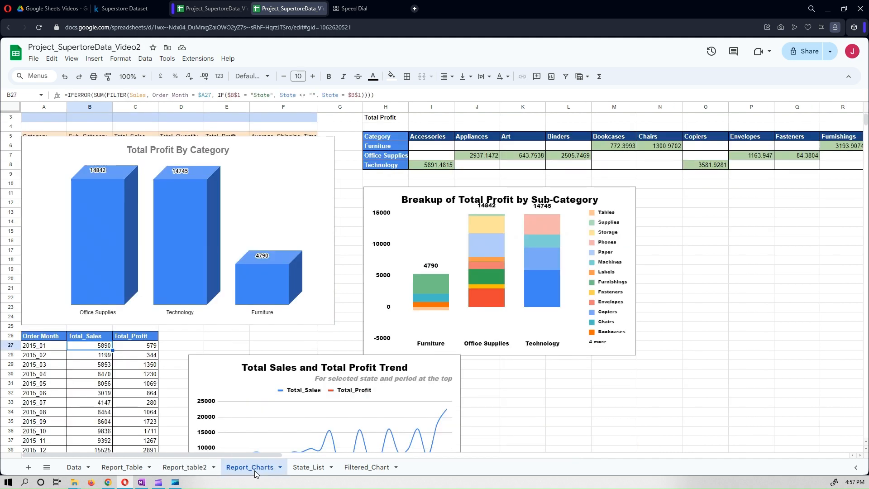
scroll(171, 323, down, 3)
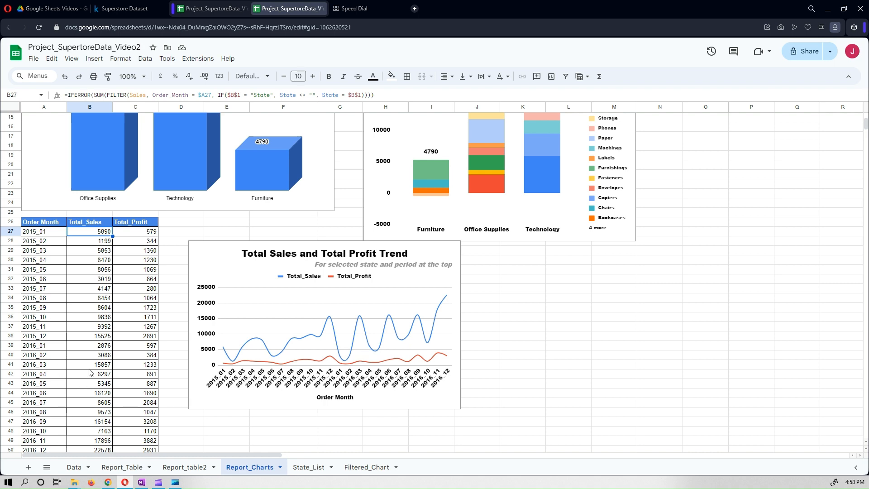
scroll(90, 374, down, 2)
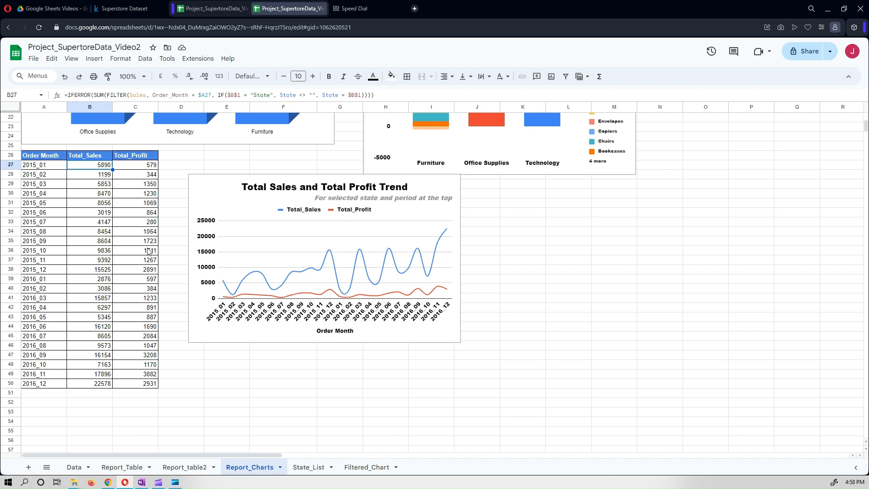
click(59, 157)
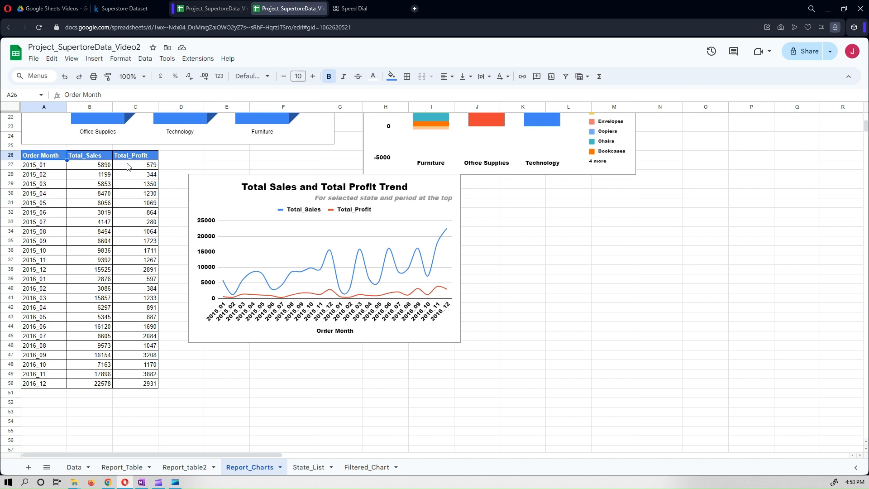
shift+click(157, 387)
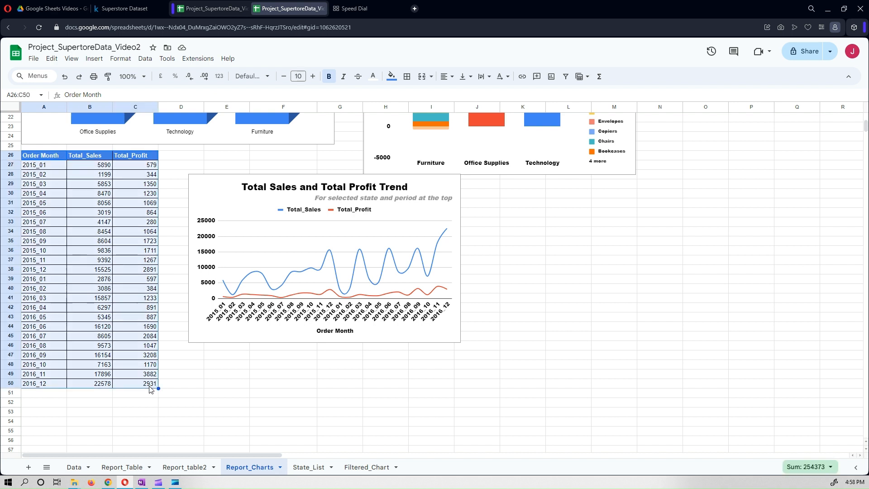
key(ctrl+c)
Step: Paste the copied monthly table into the Report_table2 sheet starting at cell A40, below the charts
click(177, 468)
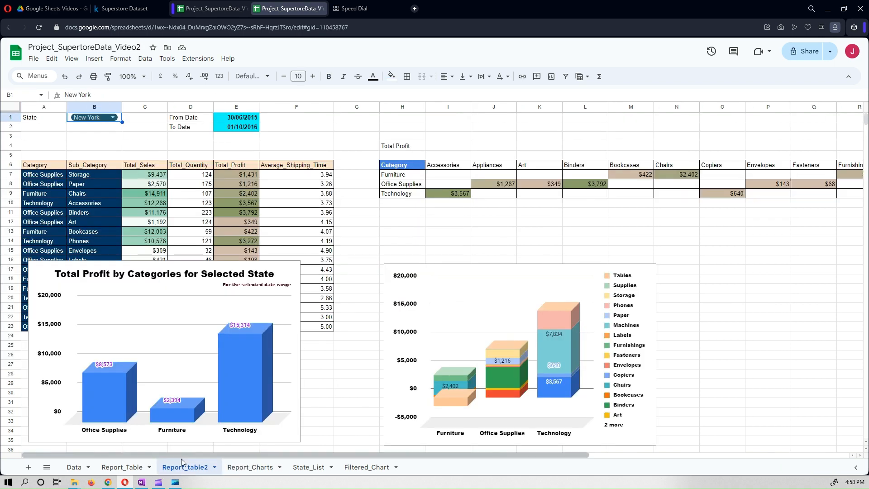
scroll(114, 342, down, 3)
click(38, 346)
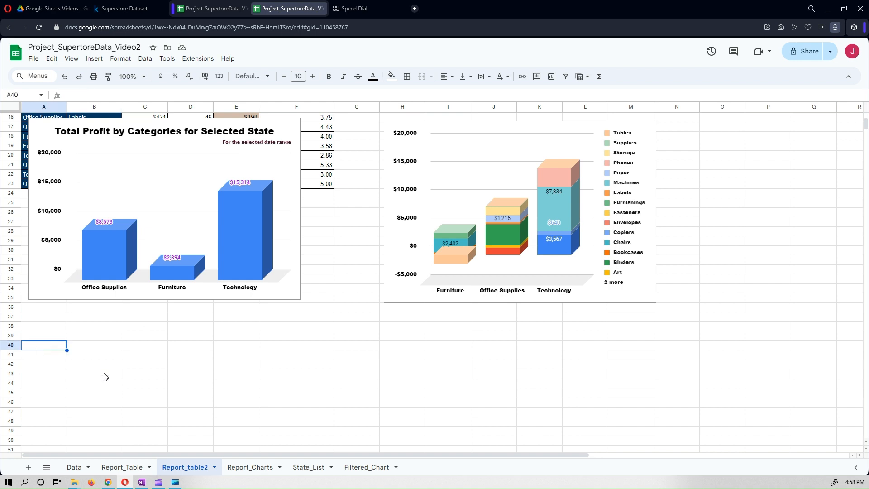
key(ctrl+v)
scroll(220, 338, down, 1)
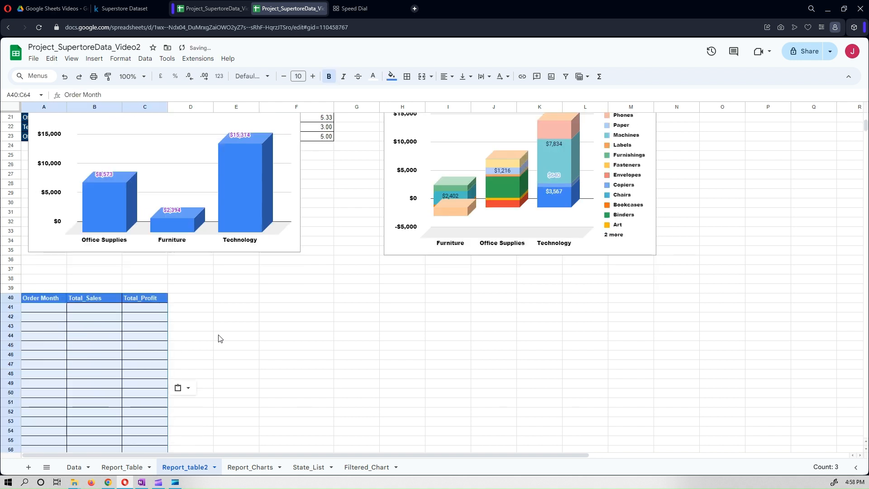
click(46, 301)
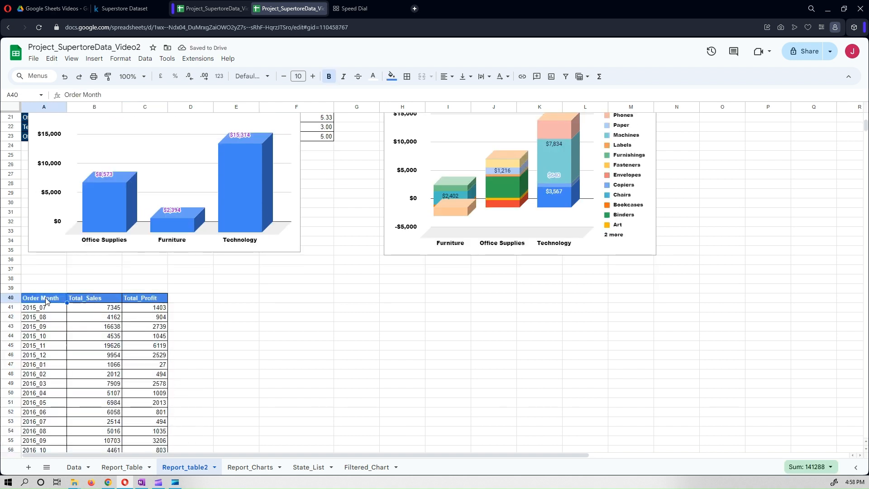
click(402, 338)
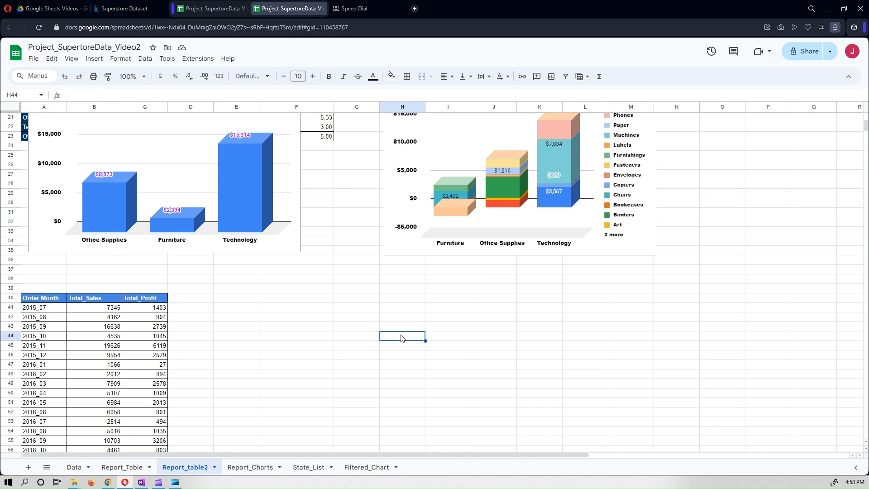
Step: On the Data sheet, examine the Ord_Month formula in U2, the original Order Date in B2 and the Ord_date formula in R2
click(75, 467)
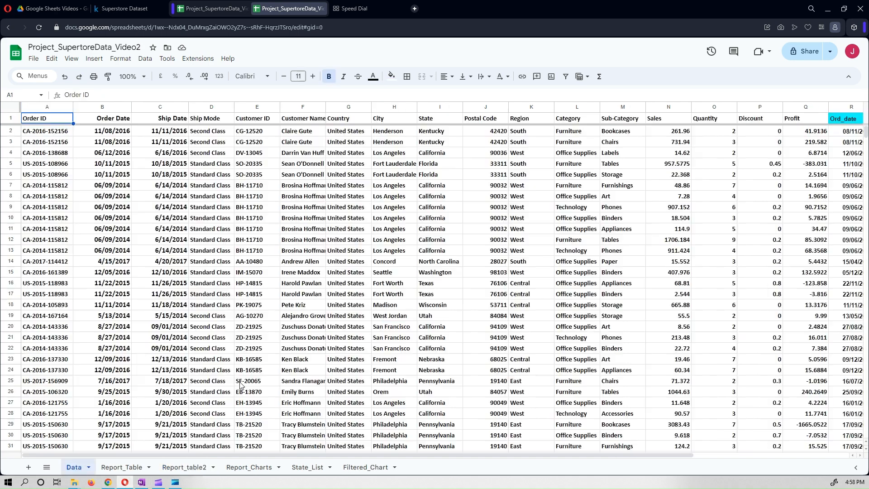
drag(325, 456, 577, 473)
click(765, 132)
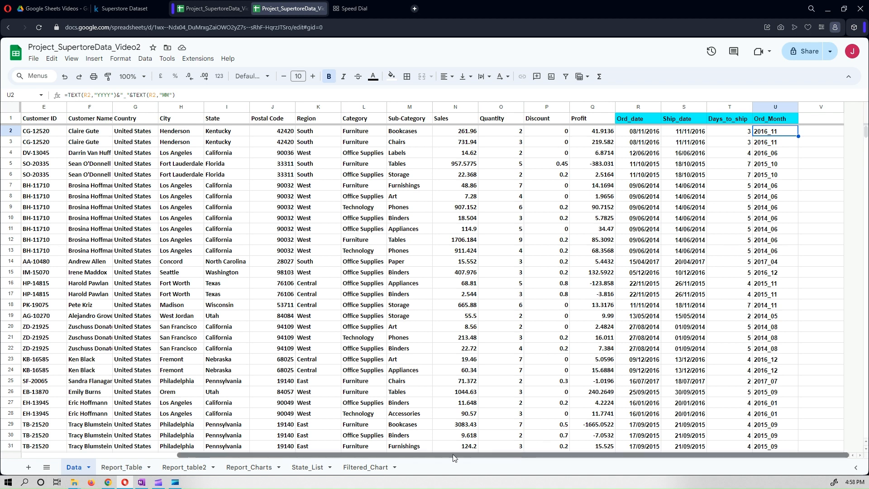
drag(453, 454, 208, 461)
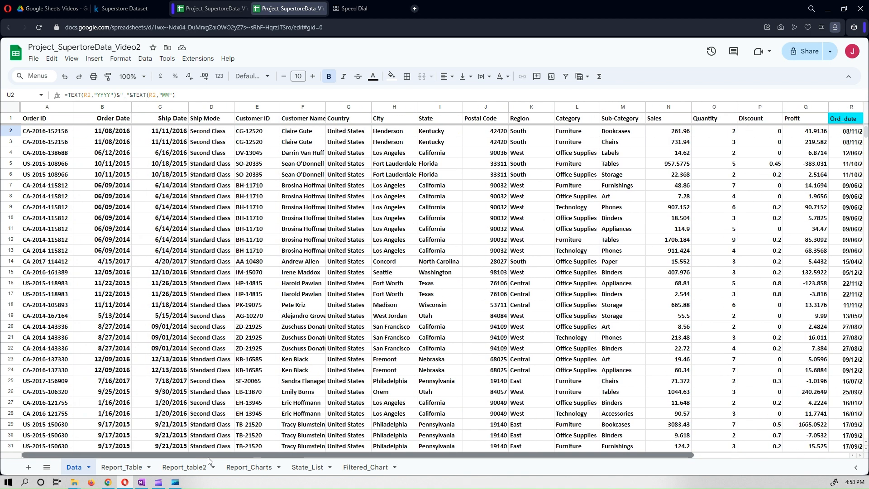
click(124, 135)
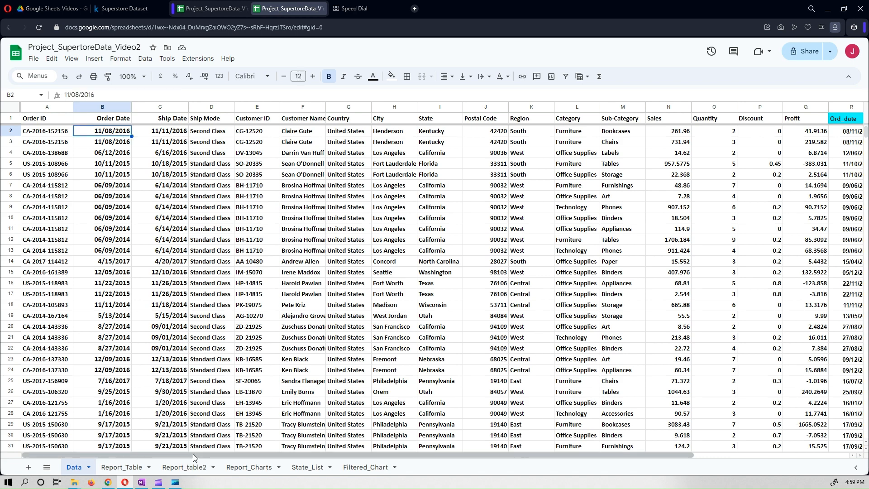
drag(193, 454, 600, 473)
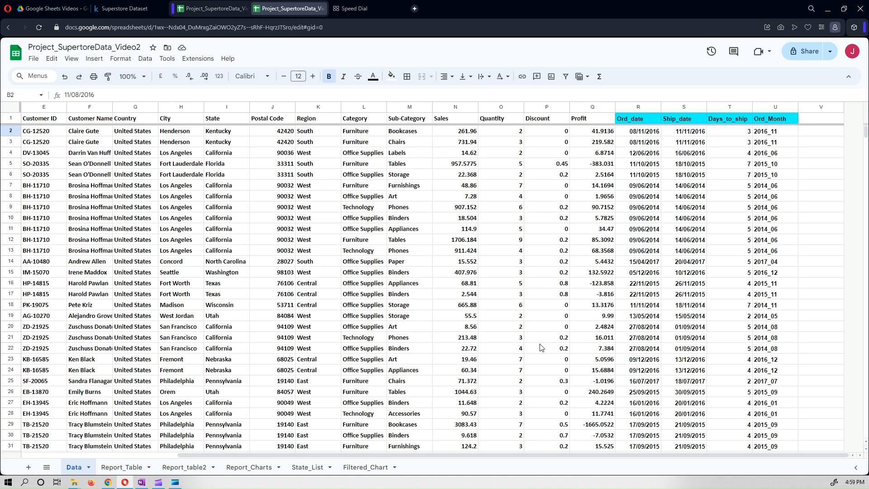
click(633, 131)
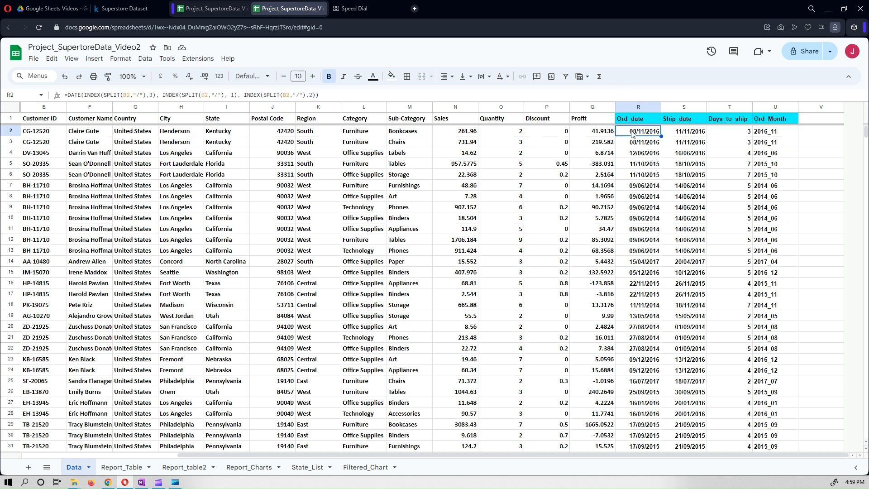
Step: Check the Ord_Month formula in U2 of the Data sheet and the Order Month formula in A41 of Report_table2
click(772, 139)
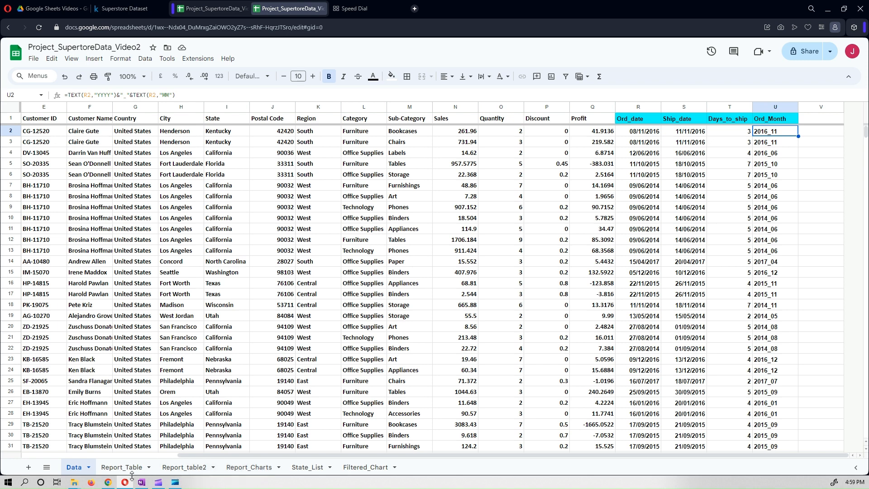
click(186, 471)
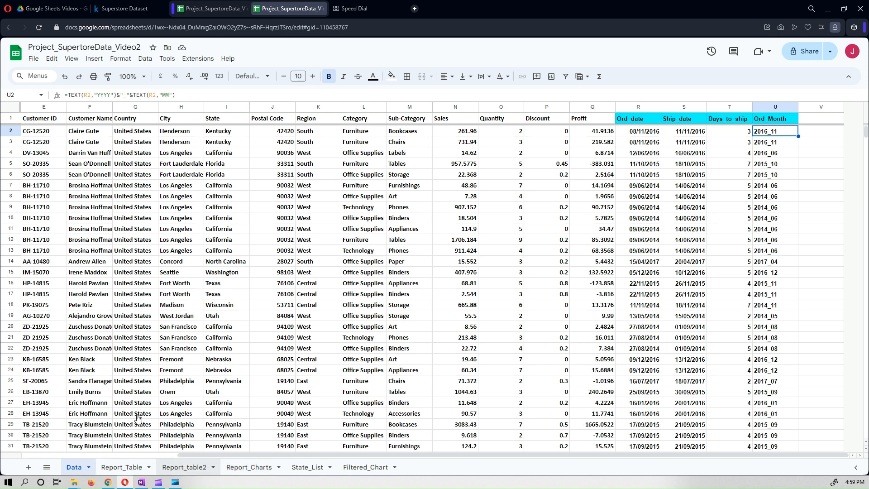
scroll(137, 376, down, 2)
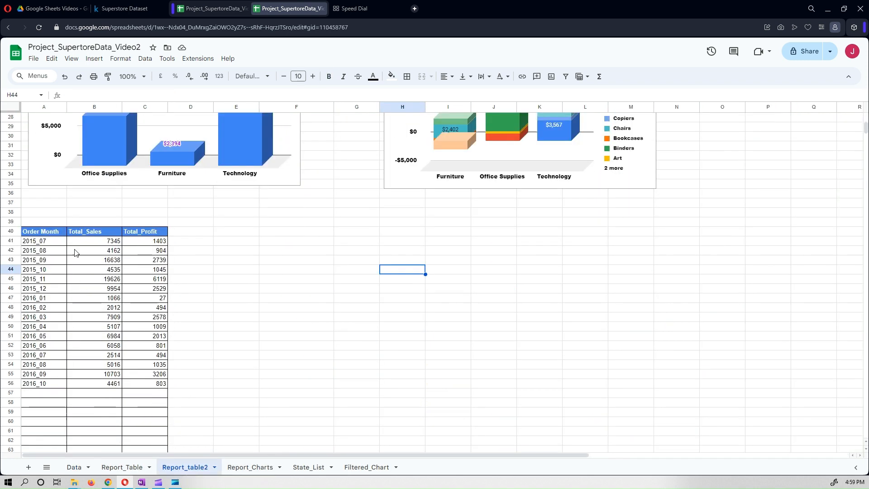
click(49, 234)
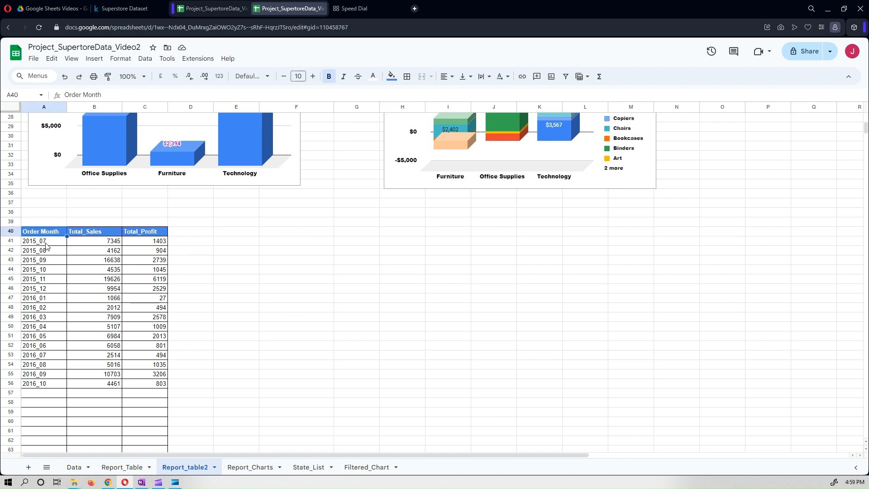
click(46, 243)
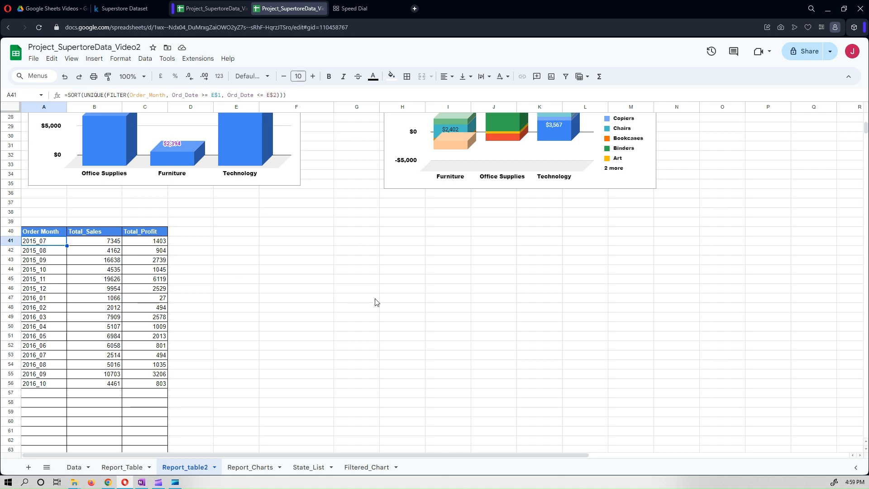
Step: Compare the date conditions in A41's SORT(UNIQUE(FILTER())) formula with the From Date and To Date in E1:E2 and the listed months
scroll(371, 301, up, 6)
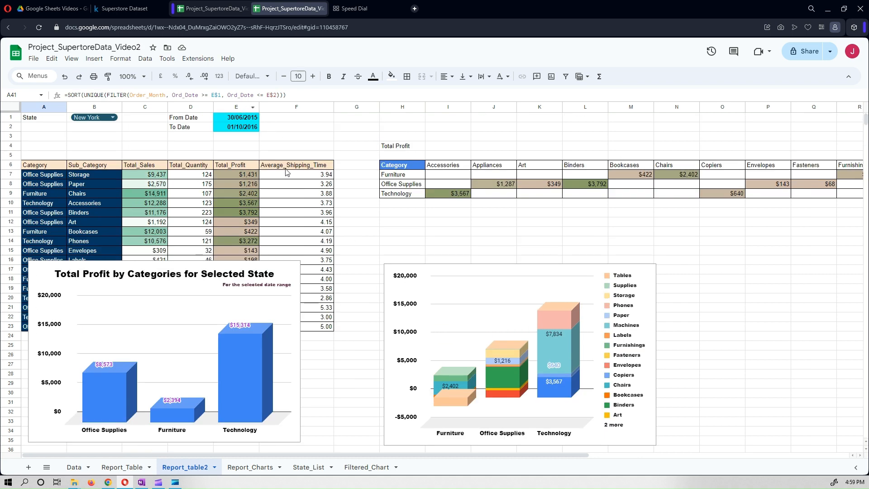
scroll(286, 172, down, 5)
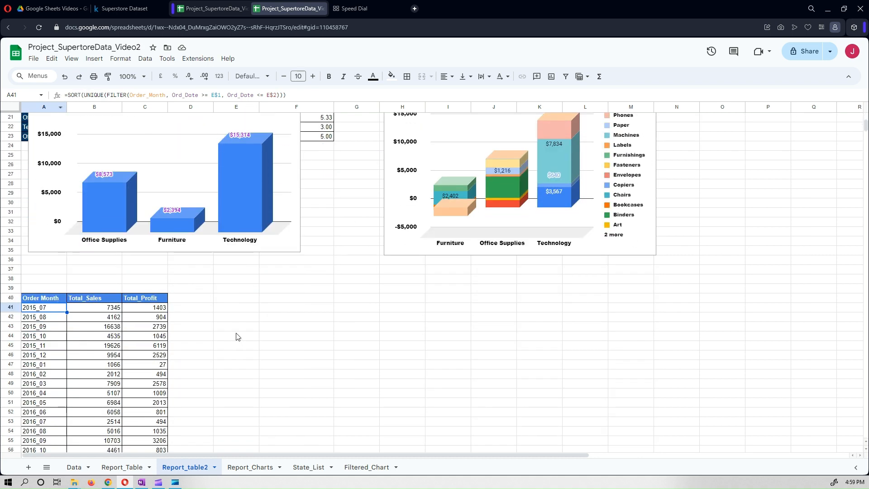
scroll(241, 335, down, 2)
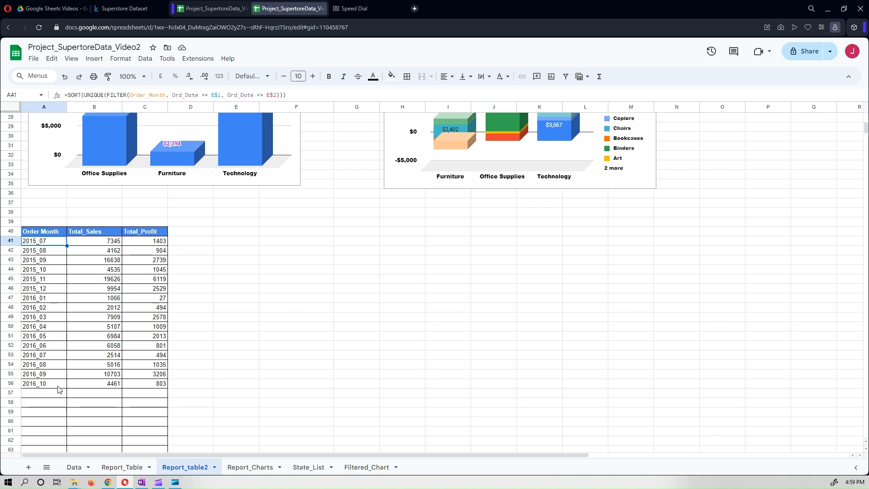
scroll(268, 333, up, 8)
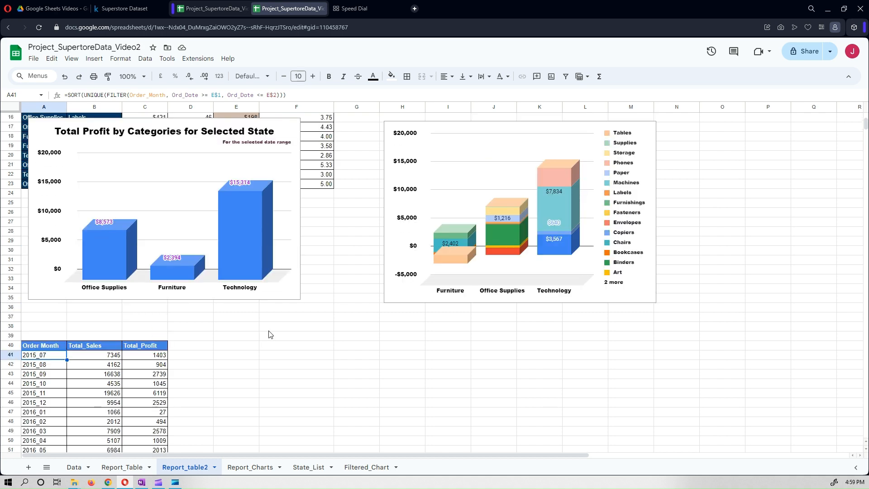
scroll(269, 330, down, 8)
click(298, 96)
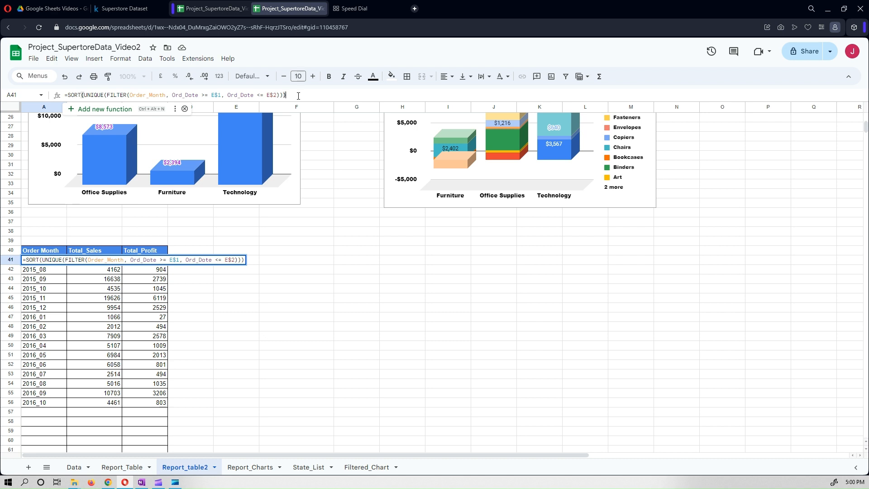
key(Escape)
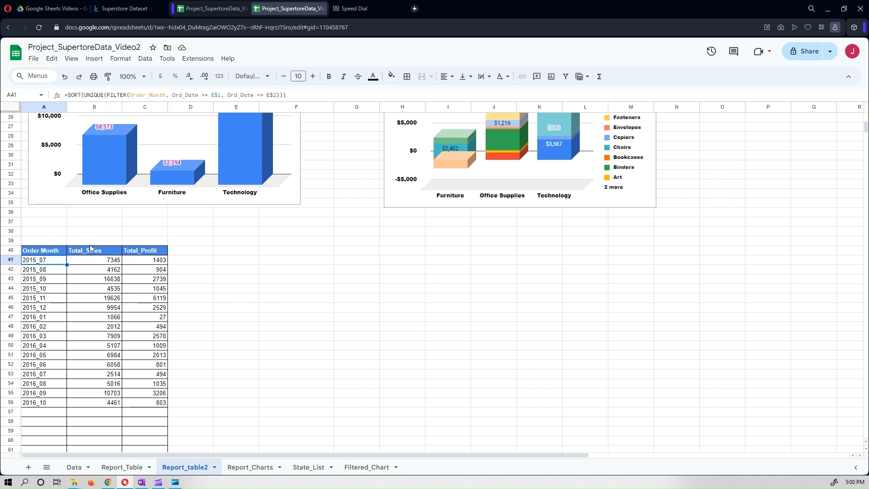
Step: Review the Total_Profit formula in E7, examining its Cat = $A7 and SubCat = $B7 conditions, as a reference for the monthly totals
click(91, 248)
click(145, 252)
scroll(212, 304, up, 3)
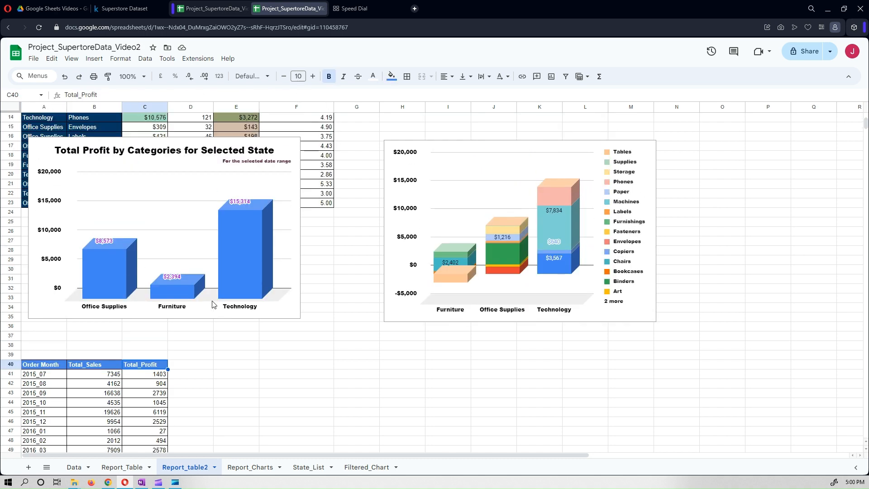
scroll(213, 304, up, 3)
click(225, 176)
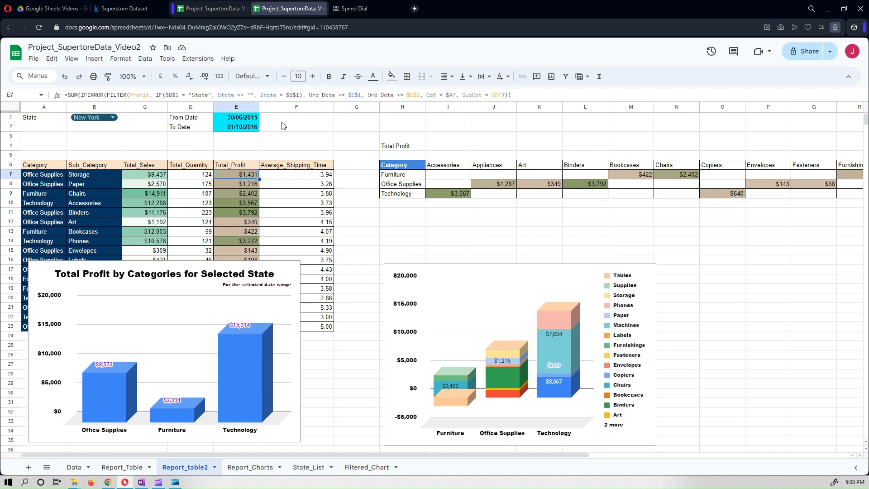
click(427, 95)
shift+click(502, 95)
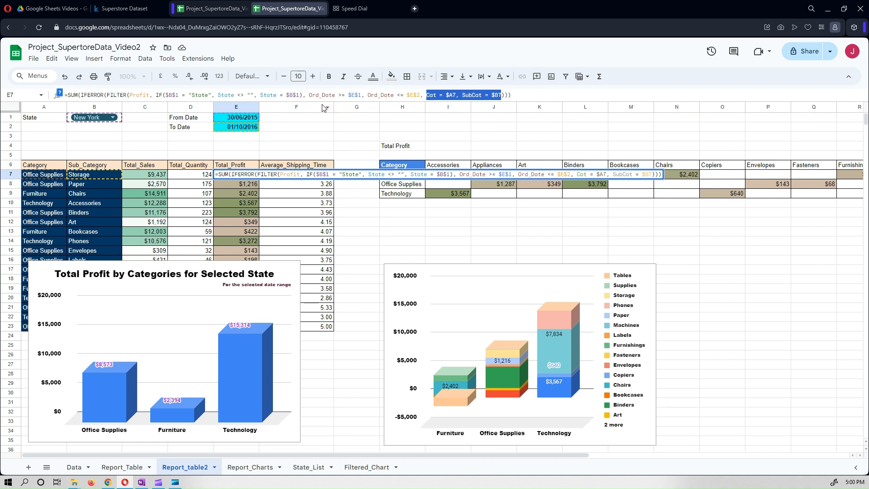
key(Escape)
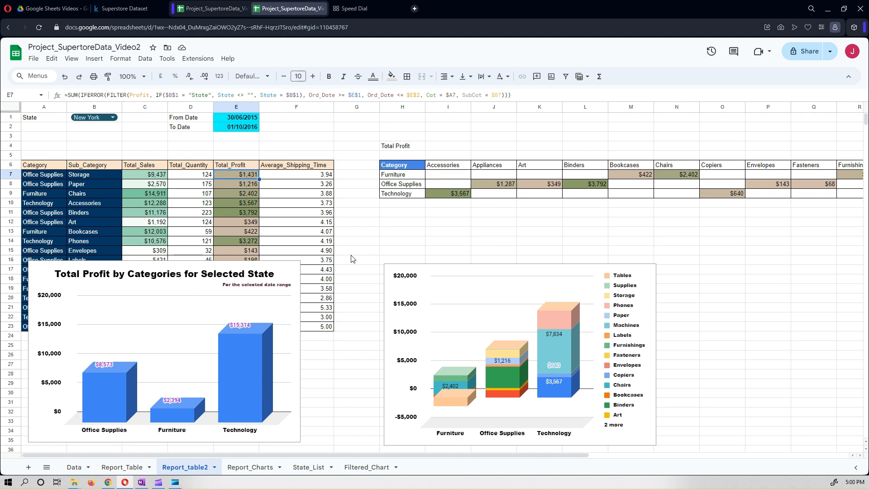
Step: Examine the monthly Total_Sales formula in B41, including its Order_Month condition and the IF test on the State selection in B1
scroll(352, 259, down, 2)
scroll(352, 258, down, 3)
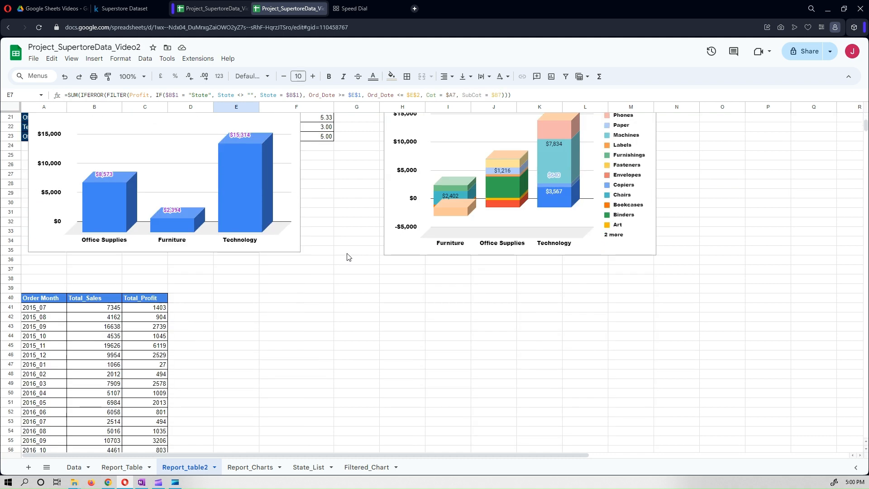
click(101, 310)
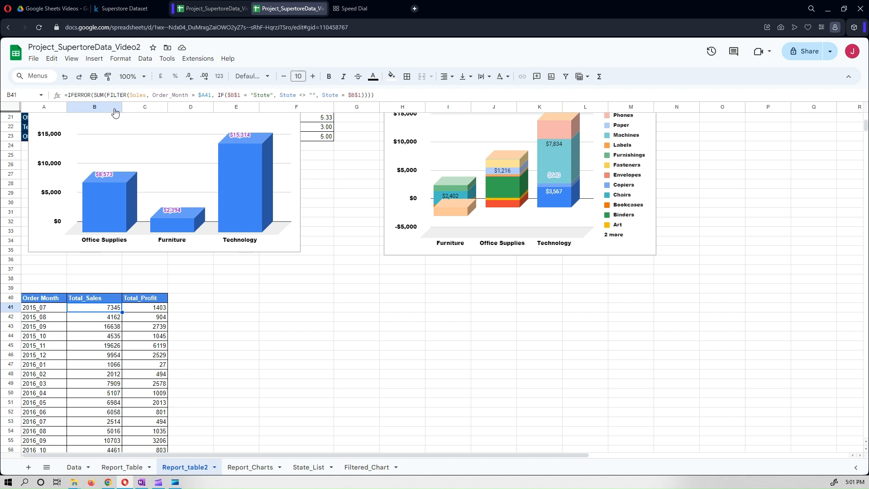
click(136, 95)
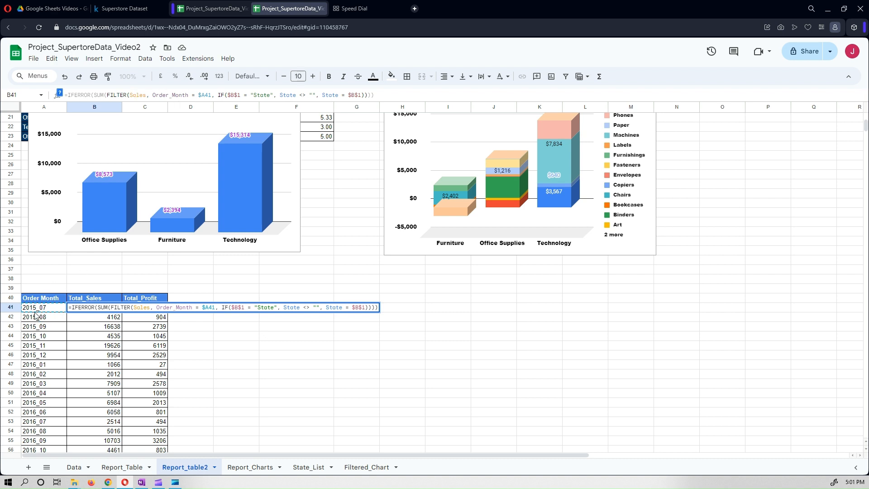
key(Escape)
click(241, 95)
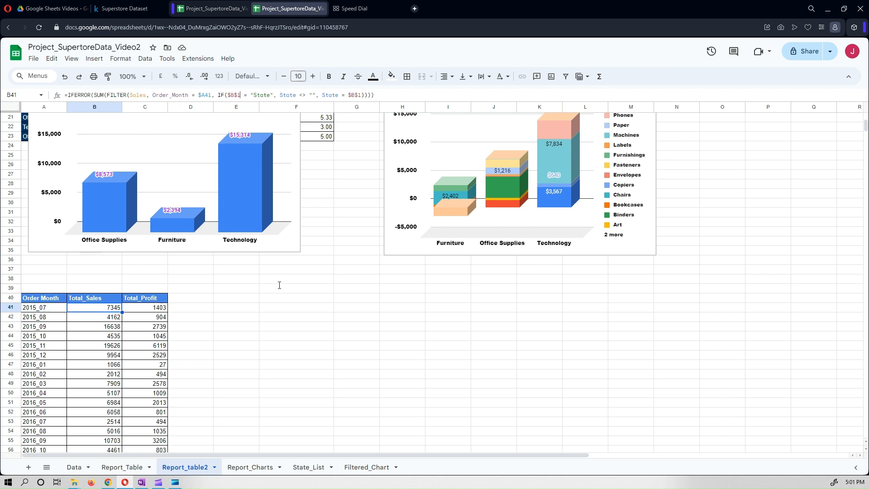
scroll(347, 261, up, 5)
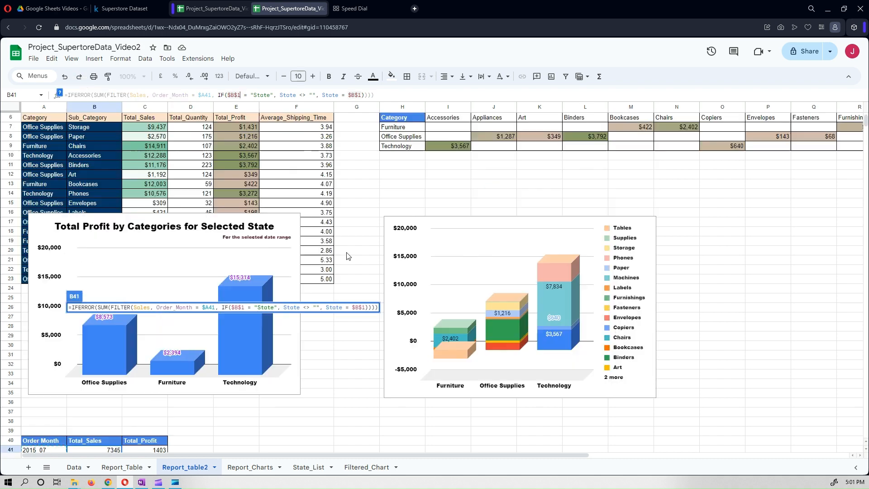
scroll(346, 256, up, 2)
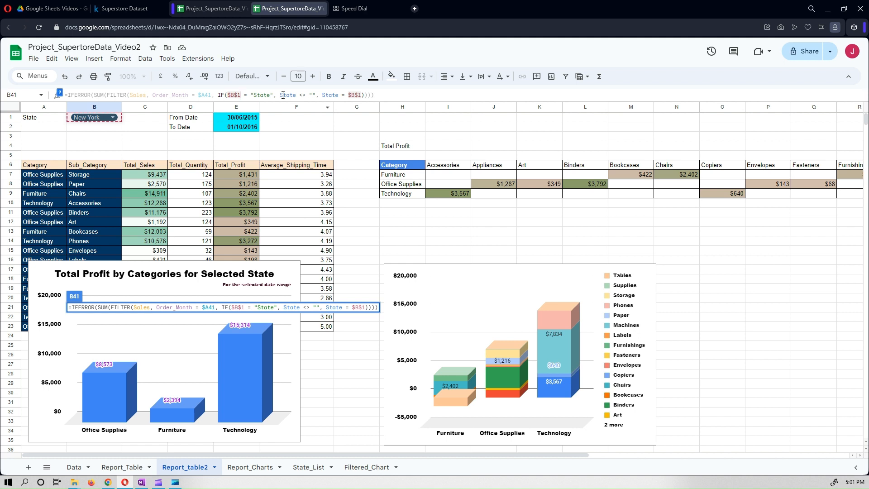
drag(281, 94, 317, 90)
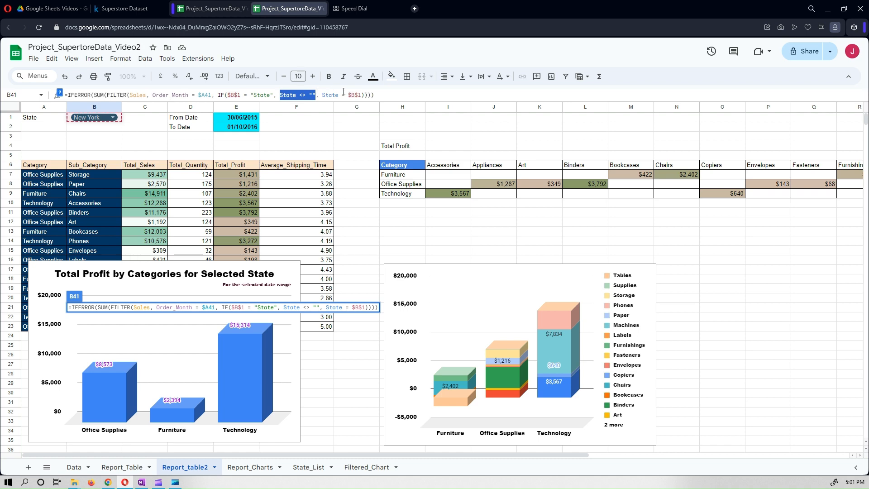
key(Escape)
scroll(353, 203, down, 2)
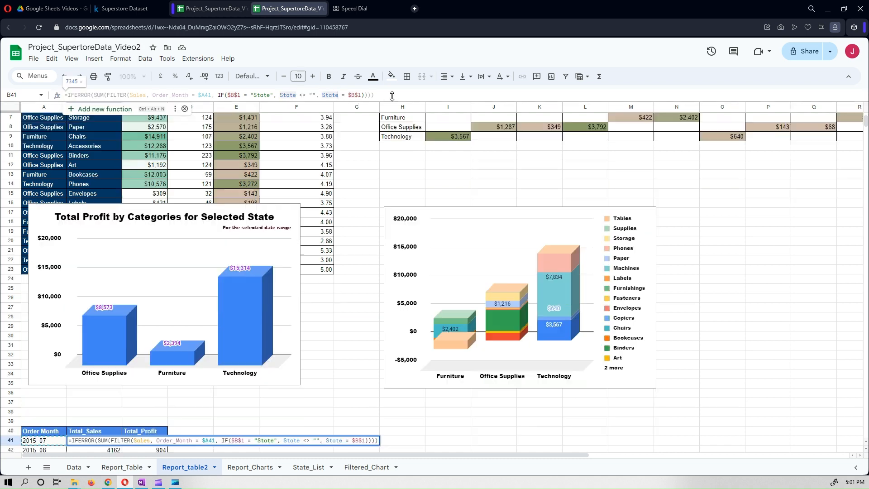
scroll(334, 343, down, 8)
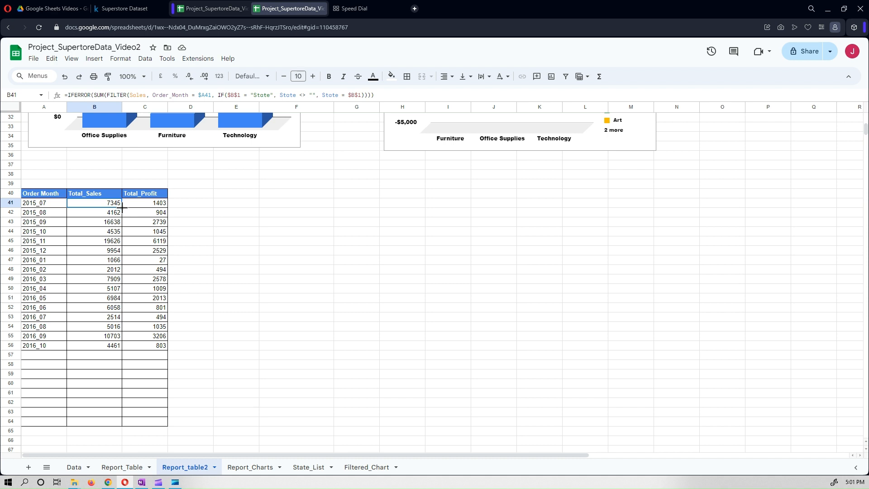
Step: Copy the Total_Sales formula from B41 into C41 and replace its Sales range with the named range Profit
drag(122, 207, 152, 210)
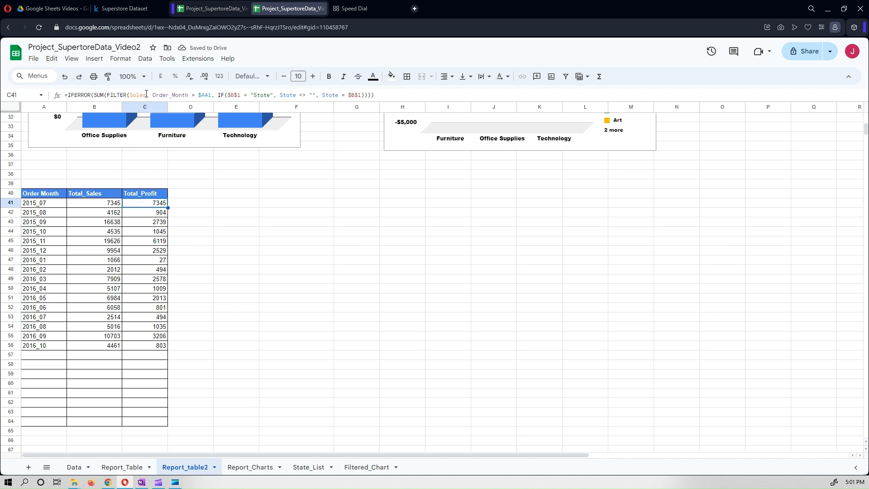
click(145, 93)
key(BackSpace)
key(BackSpace)
key(BackSpace)
key(BackSpace)
key(BackSpace)
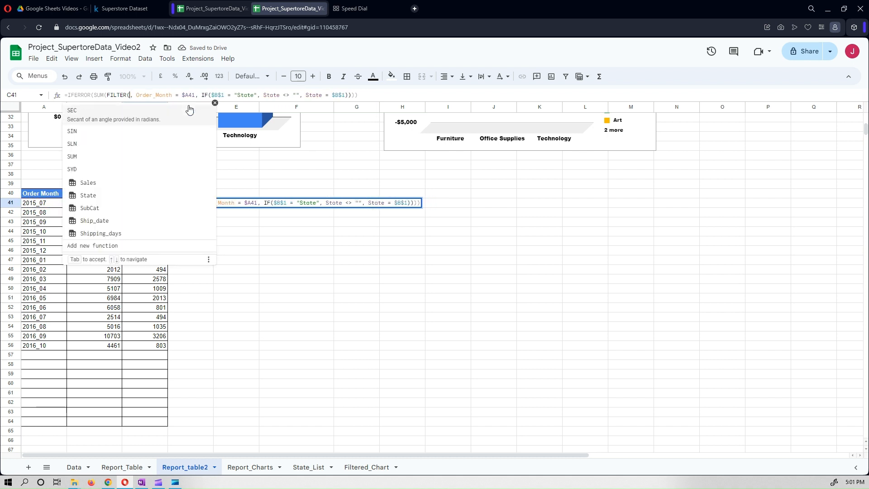
text(Pro)
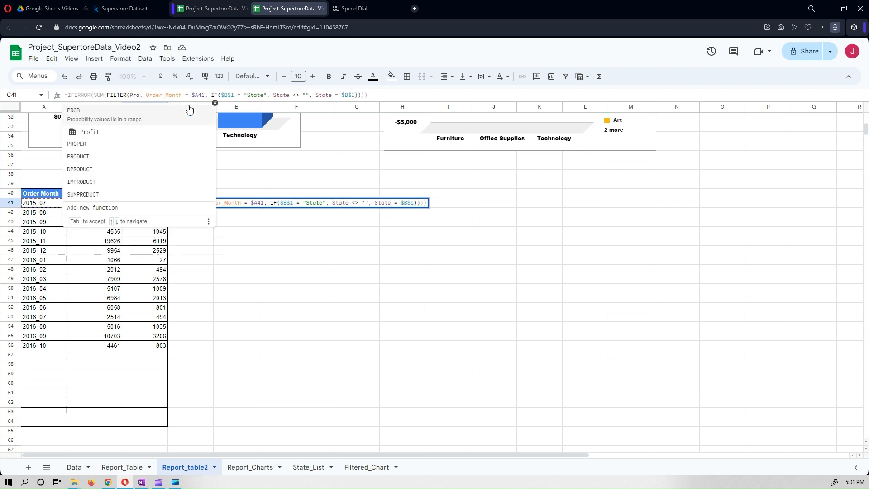
click(159, 136)
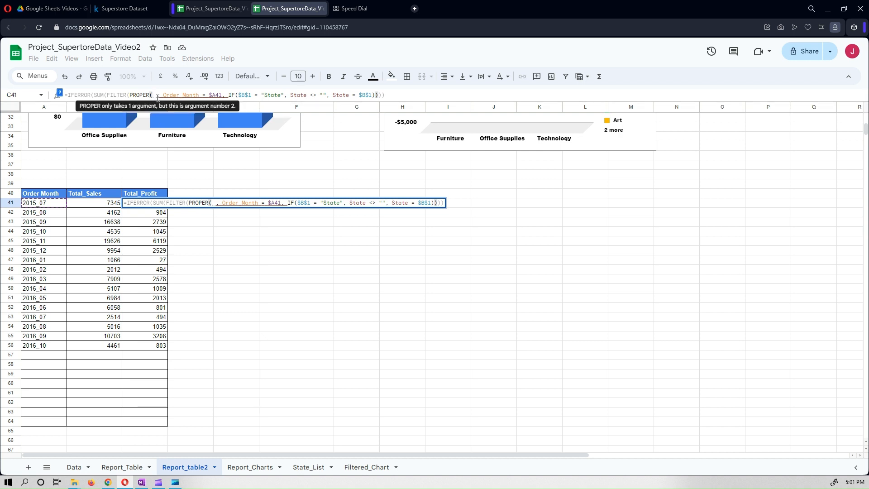
key(BackSpace)
key(BackSpace)
key(BackSpace)
key(BackSpace)
key(BackSpace)
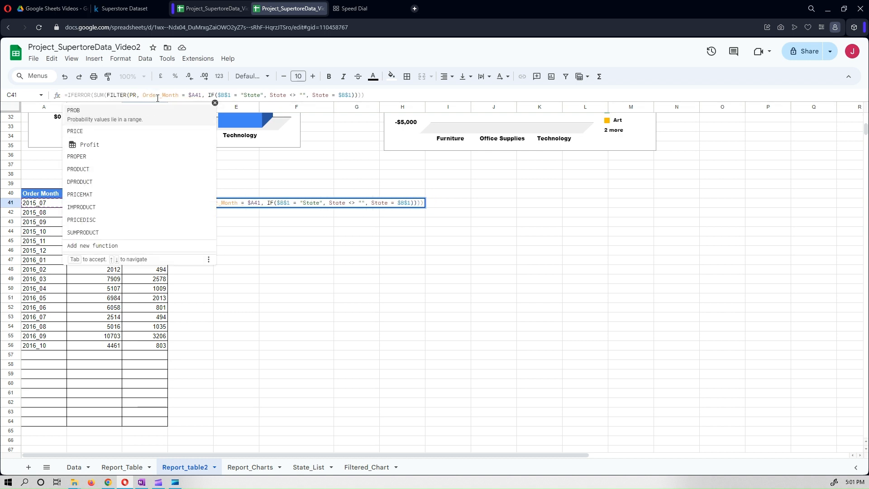
click(98, 138)
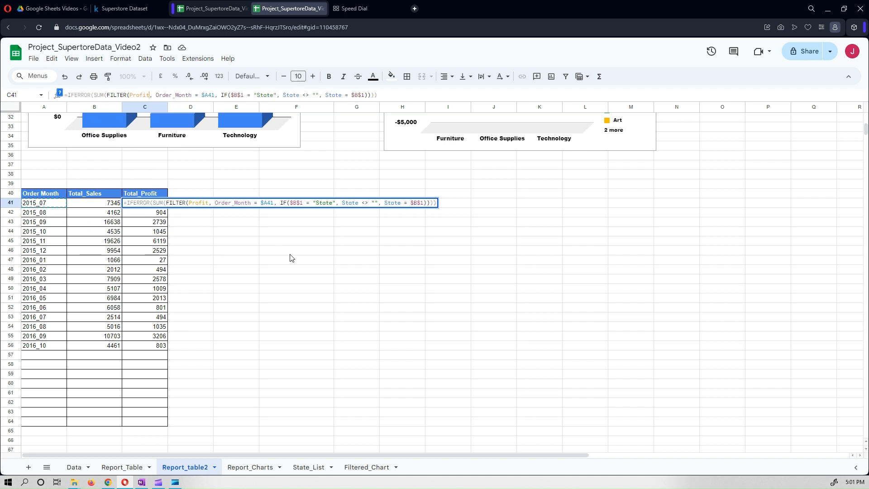
key(Return)
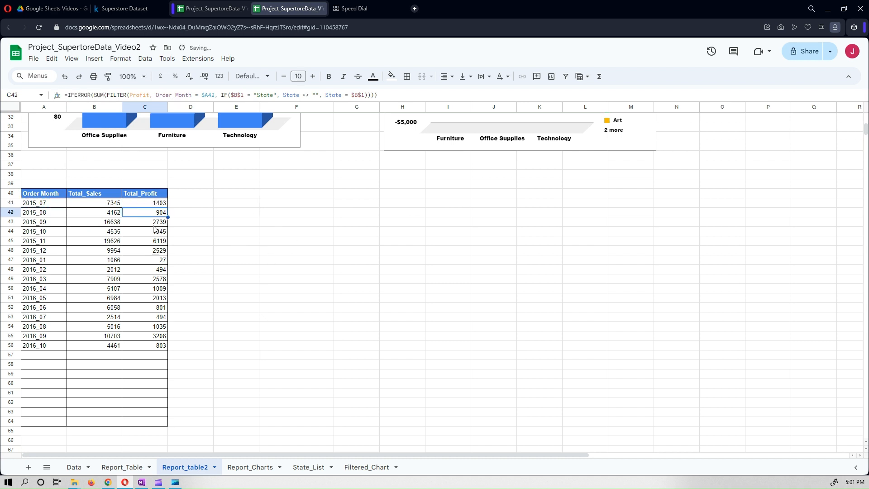
Step: Fill the Total_Sales and Total_Profit formulas in B41:C41 down through row 64 of the monthly table
click(159, 204)
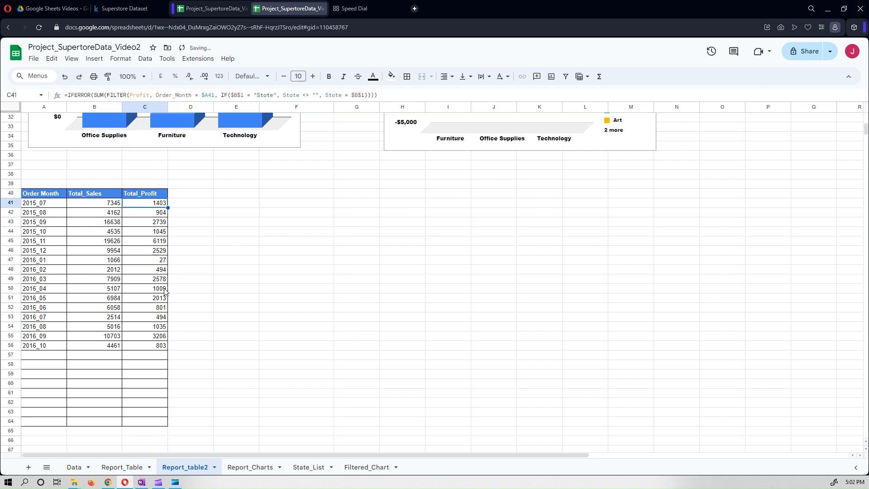
click(100, 204)
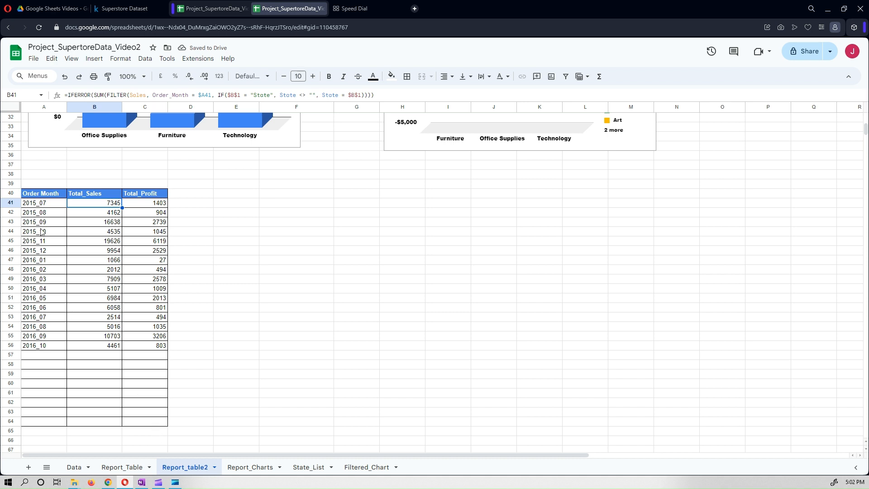
shift+click(146, 423)
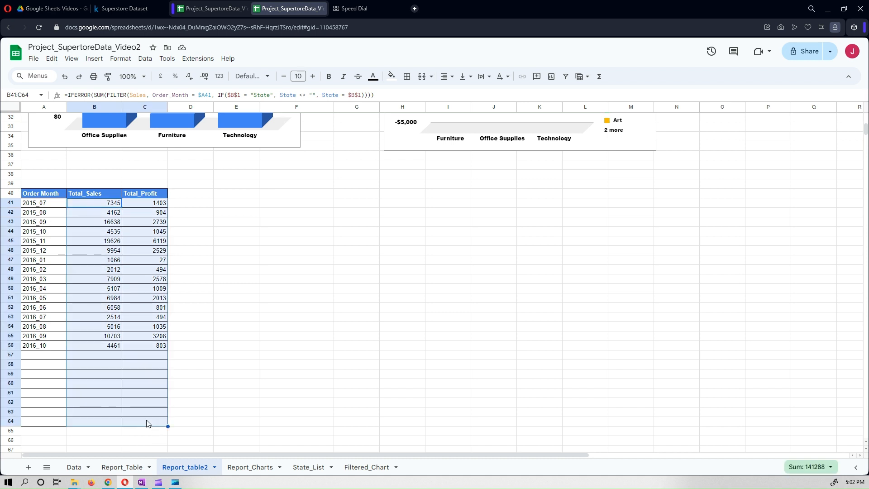
key(ctrl+d)
click(228, 300)
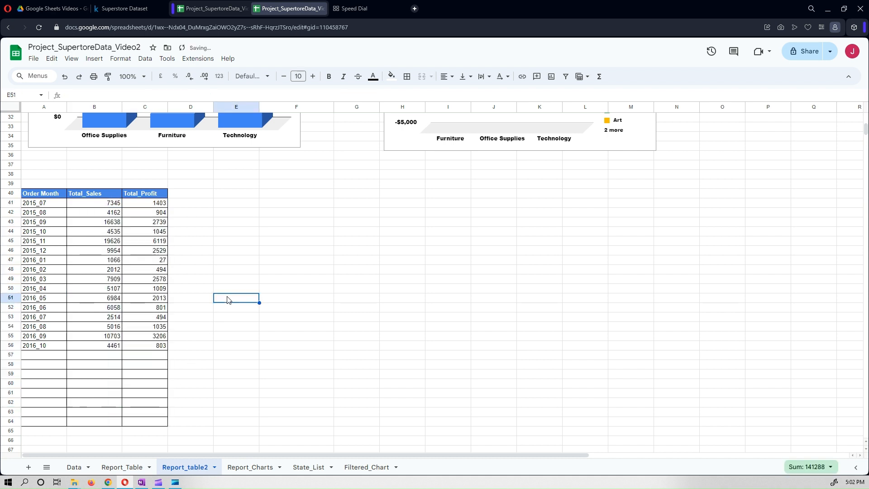
Step: Insert a chart from the monthly table A40:C64, make it a smooth line chart, and widen it to about column L
scroll(231, 312, up, 1)
scroll(222, 303, down, 2)
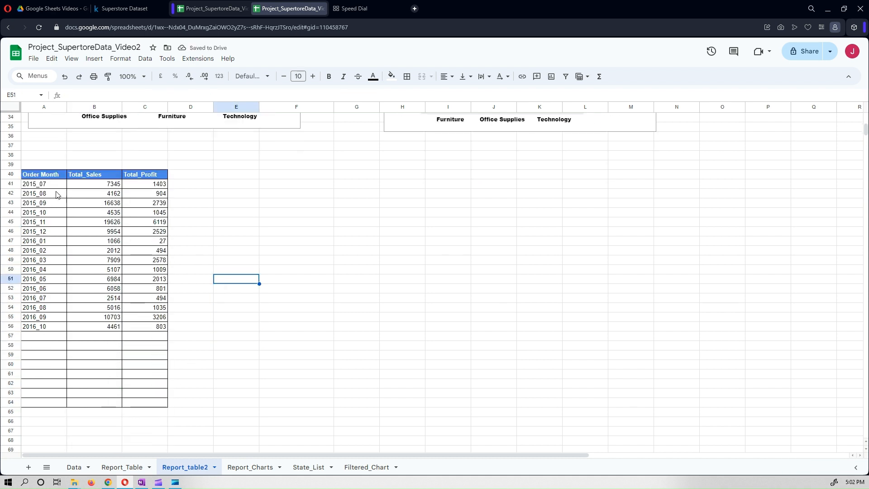
drag(46, 177, 157, 405)
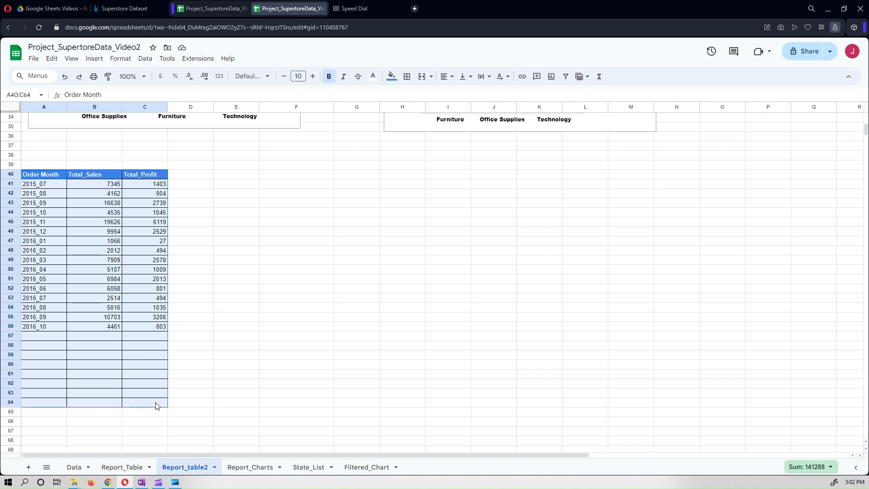
click(94, 60)
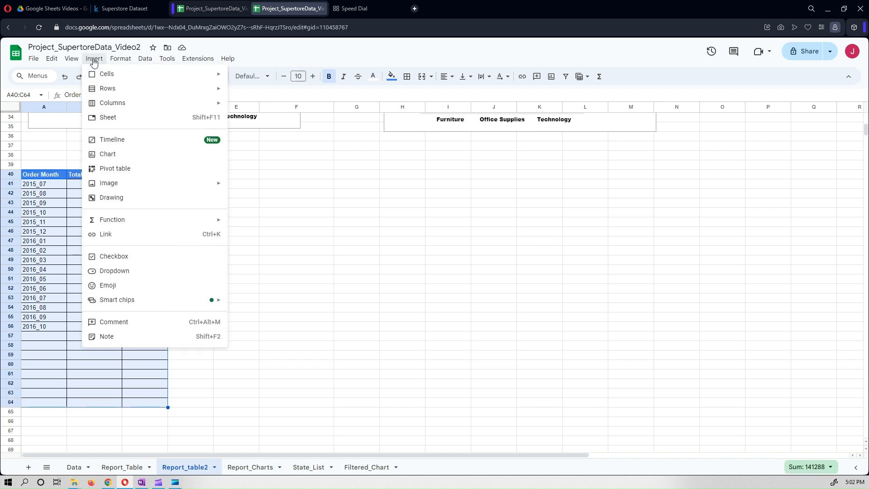
key(Escape)
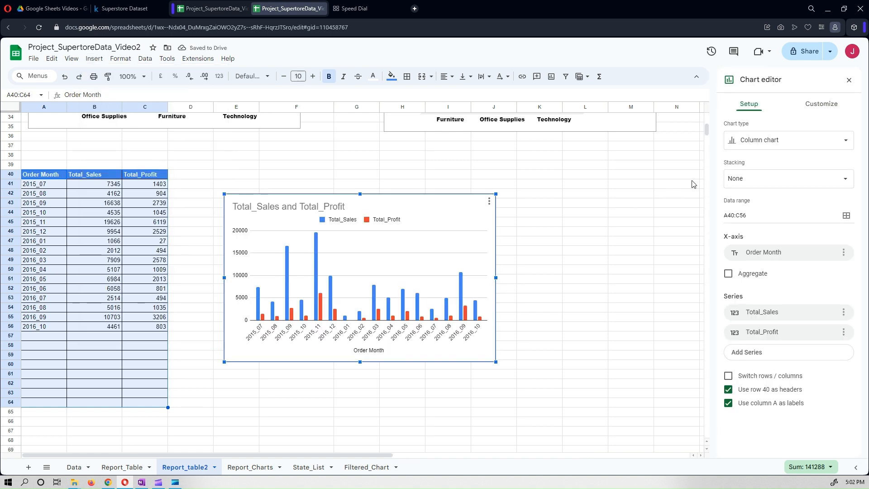
click(771, 143)
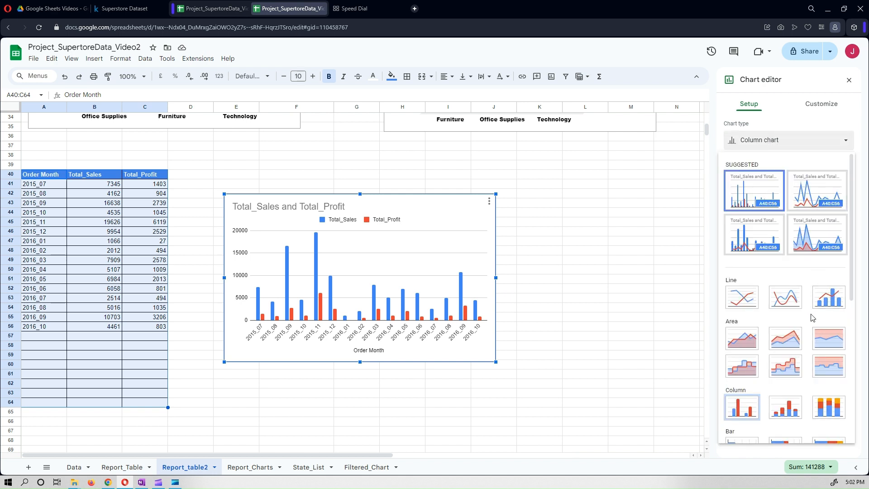
click(786, 296)
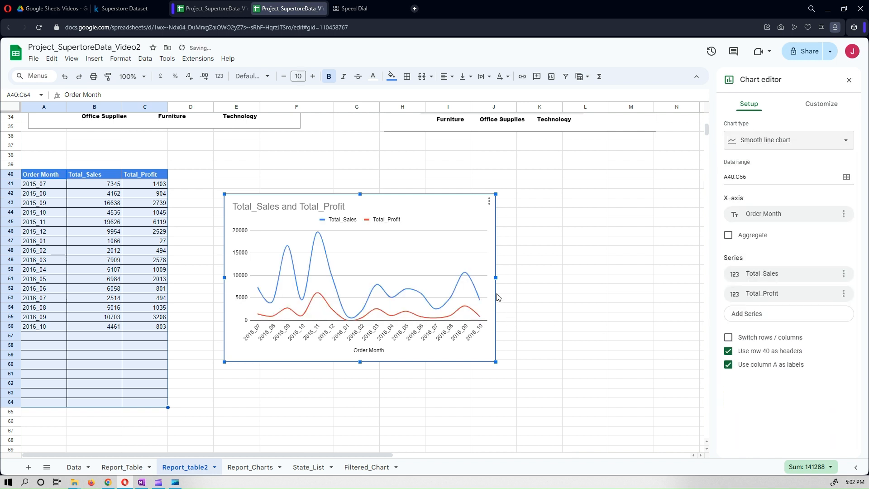
drag(496, 277, 589, 273)
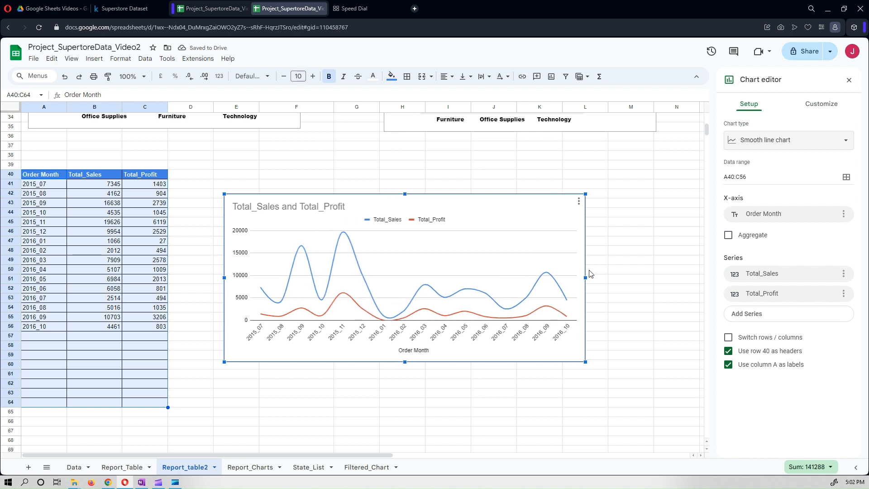
Step: Set the font of the monthly line chart to Wide in its chart style
click(821, 105)
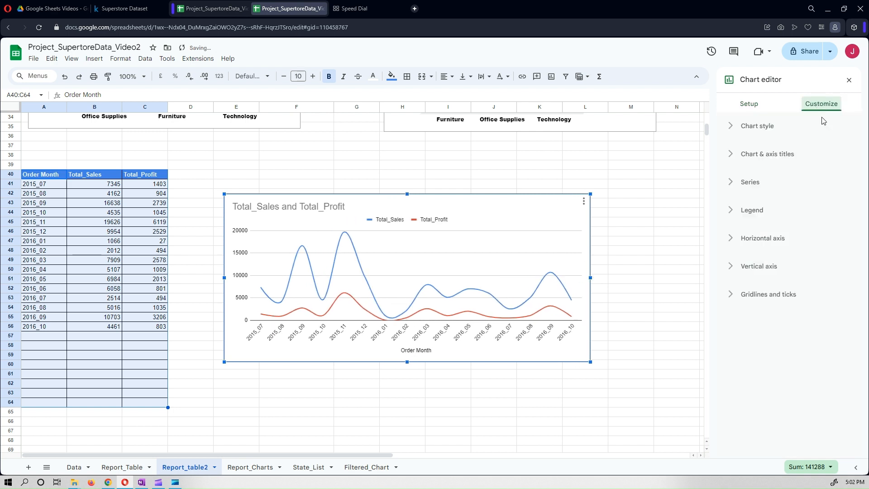
click(770, 127)
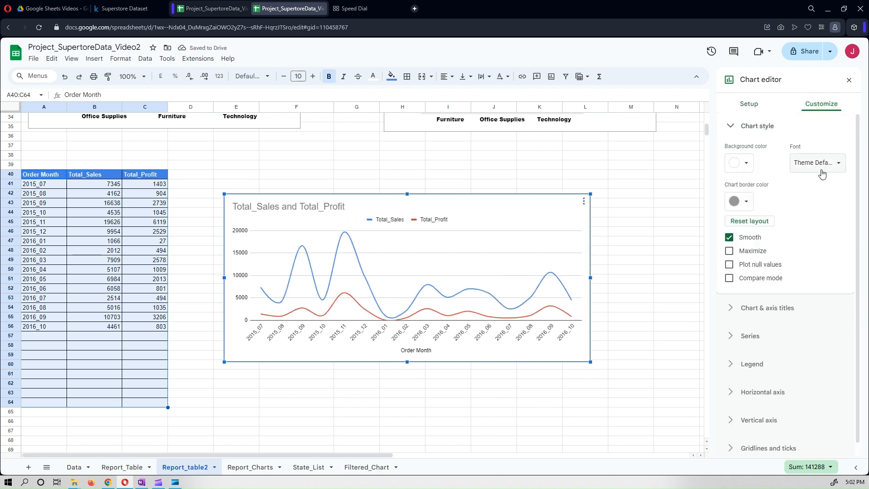
click(822, 173)
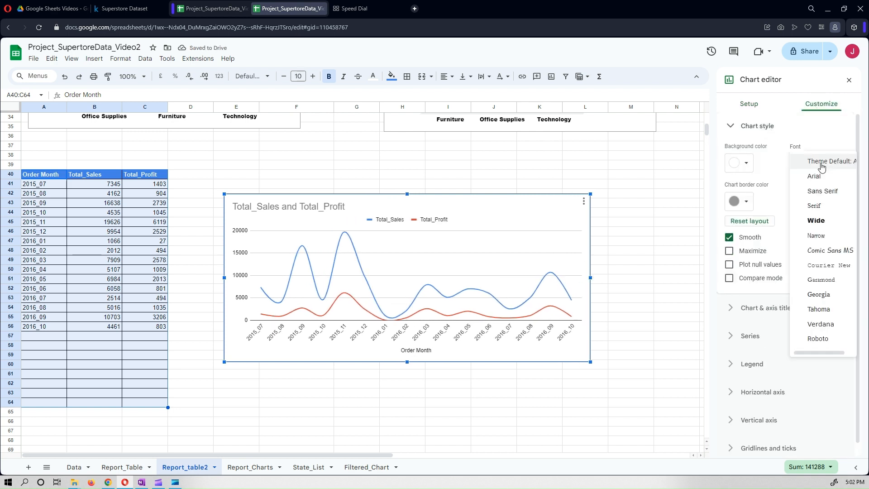
click(835, 222)
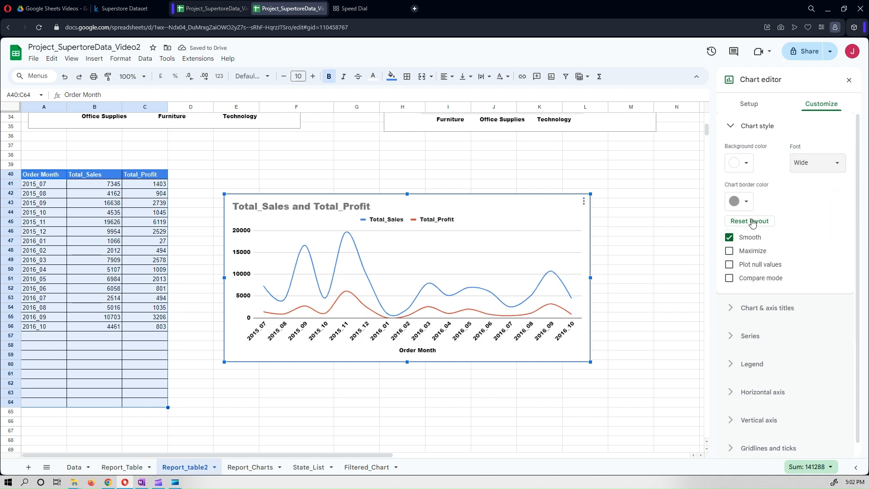
Step: Change the line chart's title to "Total Sales and Profit for Selected State"
click(774, 307)
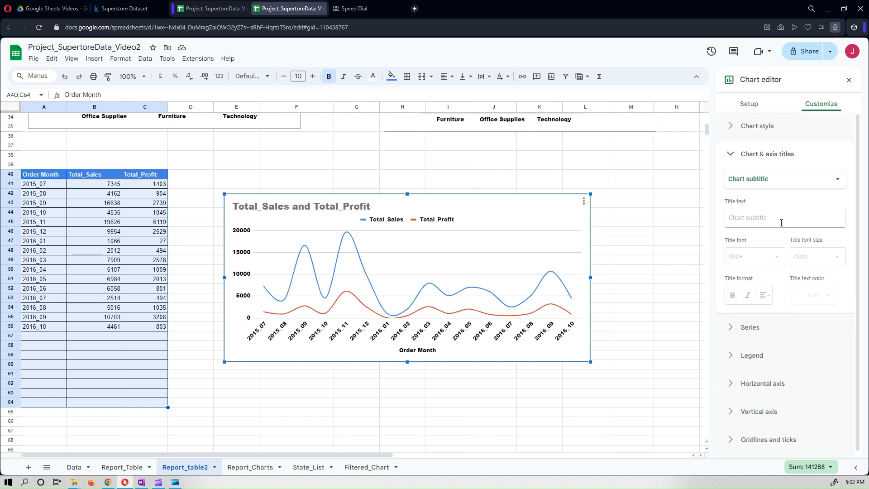
click(768, 217)
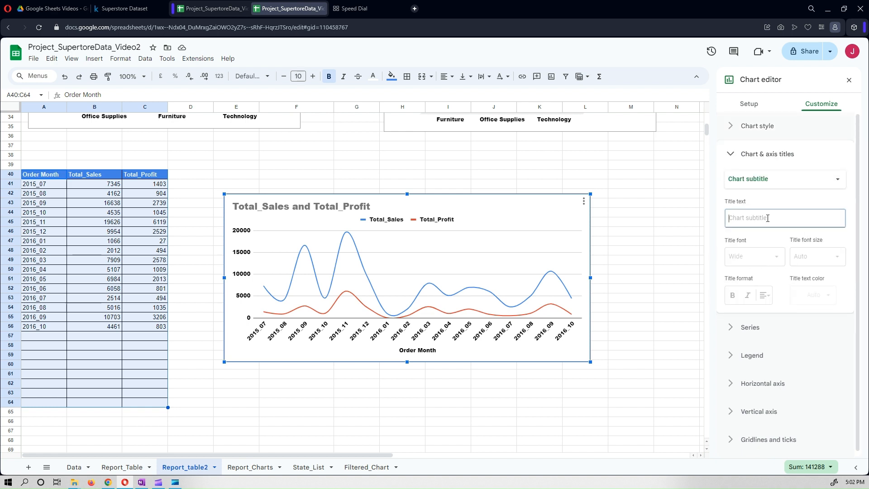
click(770, 180)
click(767, 164)
click(751, 224)
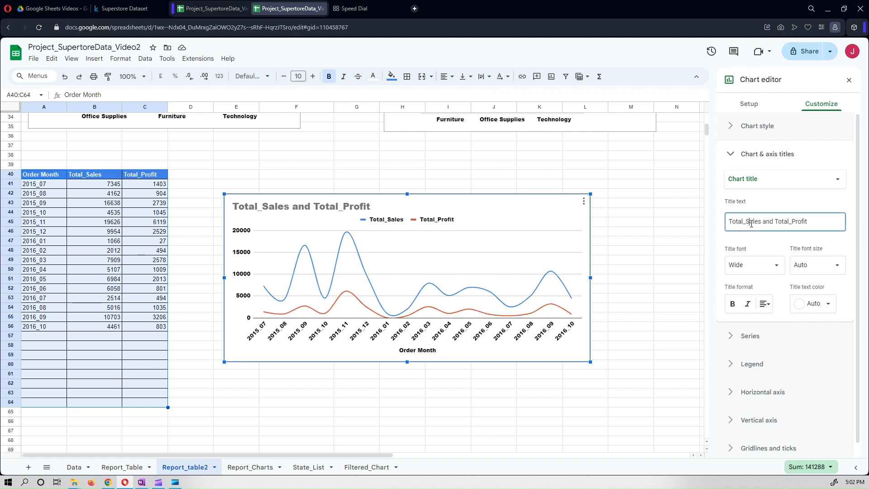
key(ctrl+a)
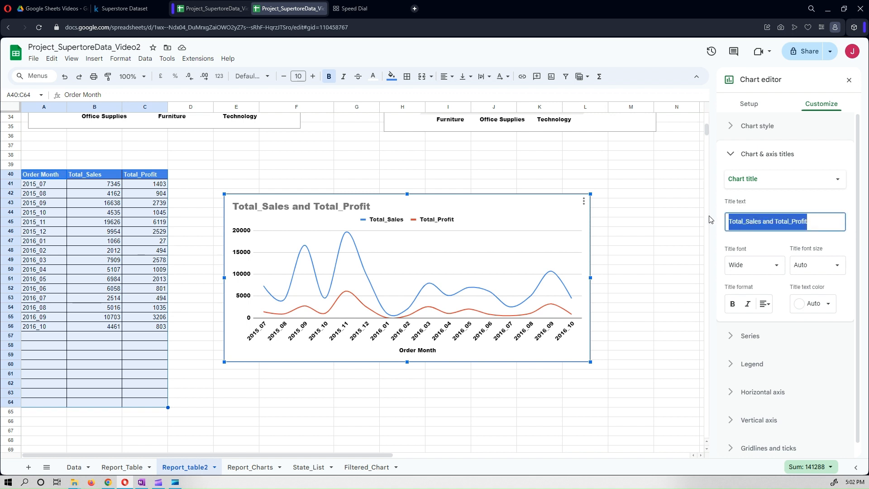
text(Total S)
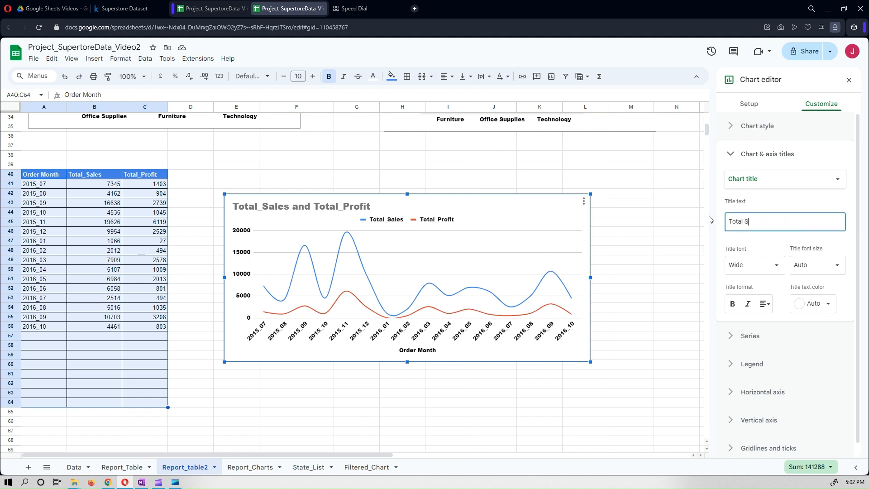
text(ales and Profit for Selected St)
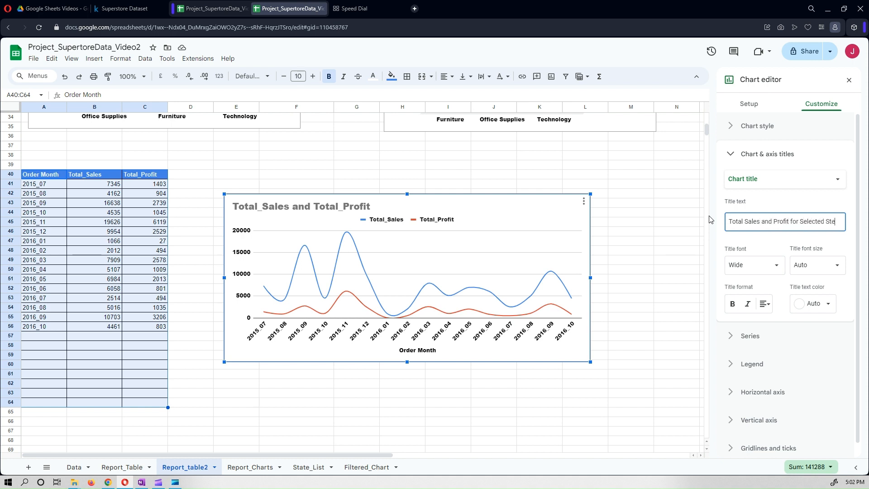
text(ate)
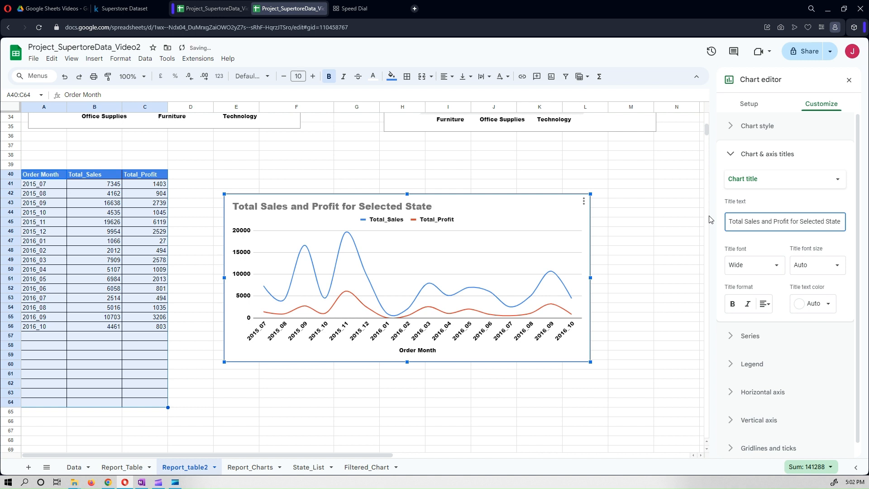
Step: Make the line chart's title bold, centered and black, and leave the chart editor
key(ctrl+a)
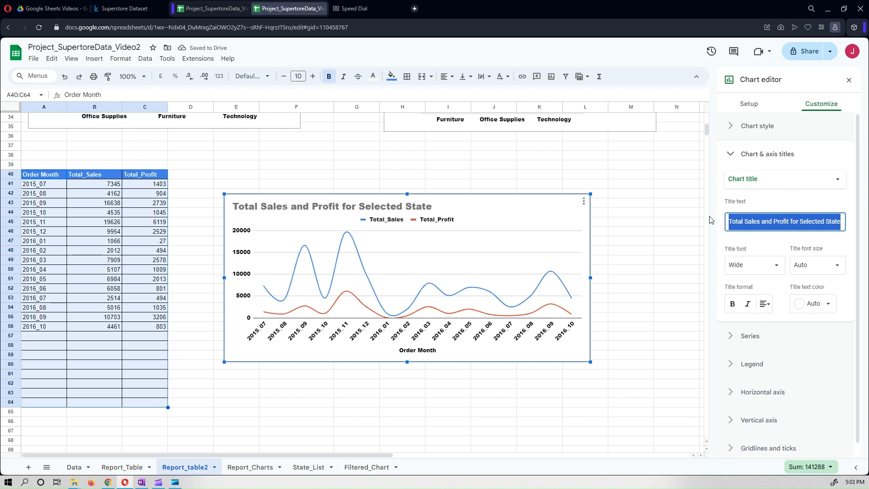
click(736, 306)
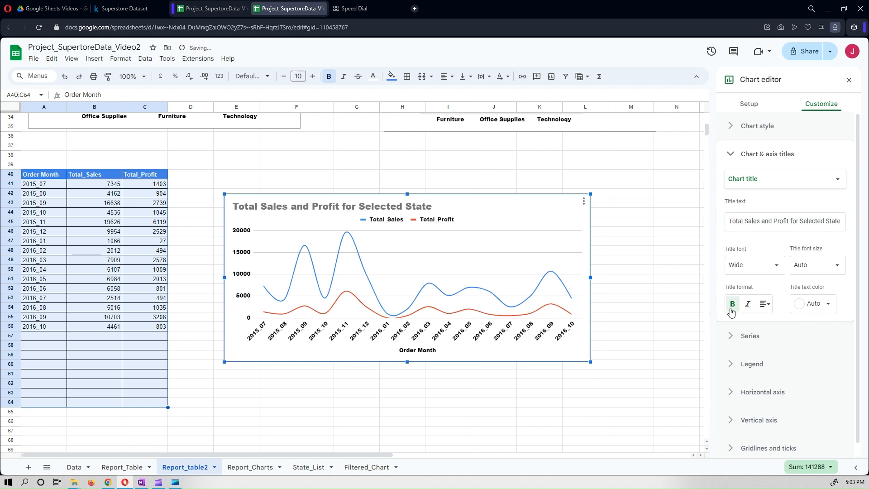
click(765, 304)
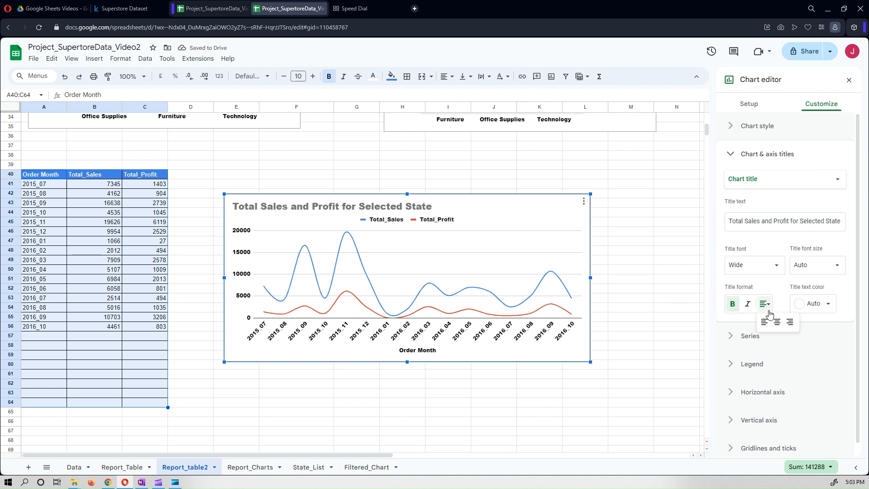
click(775, 322)
click(813, 303)
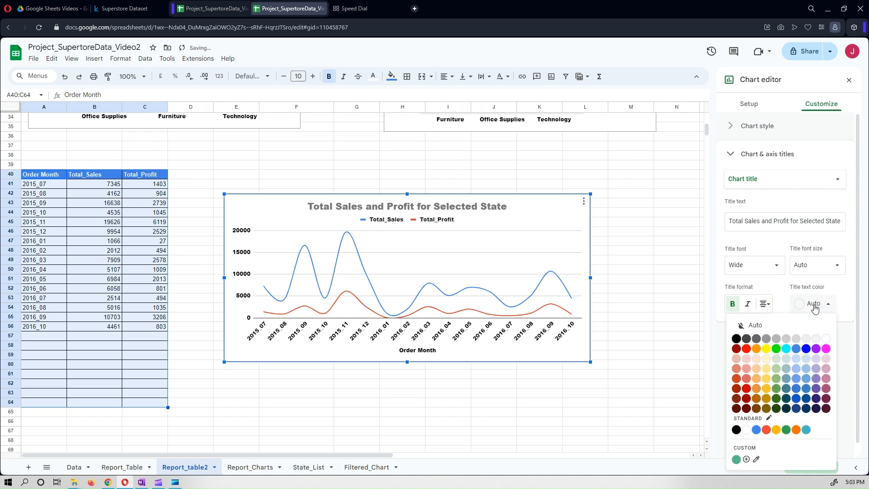
click(736, 339)
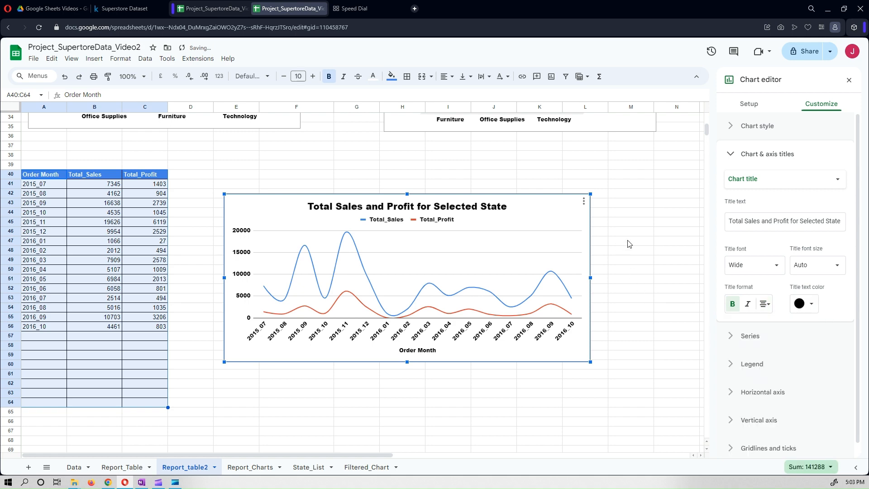
click(629, 243)
Step: Move the line chart up the sheet to about row 12, near the State and date selections
scroll(316, 259, up, 8)
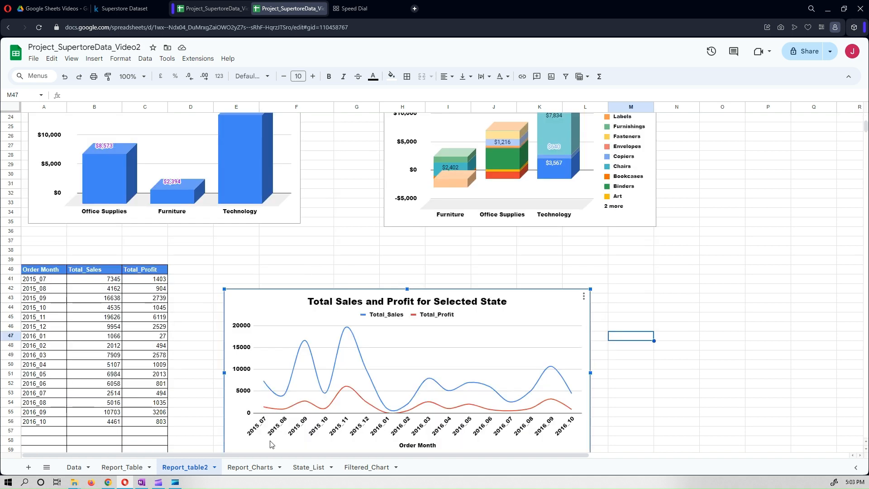
scroll(272, 441, down, 5)
drag(273, 343, 284, 142)
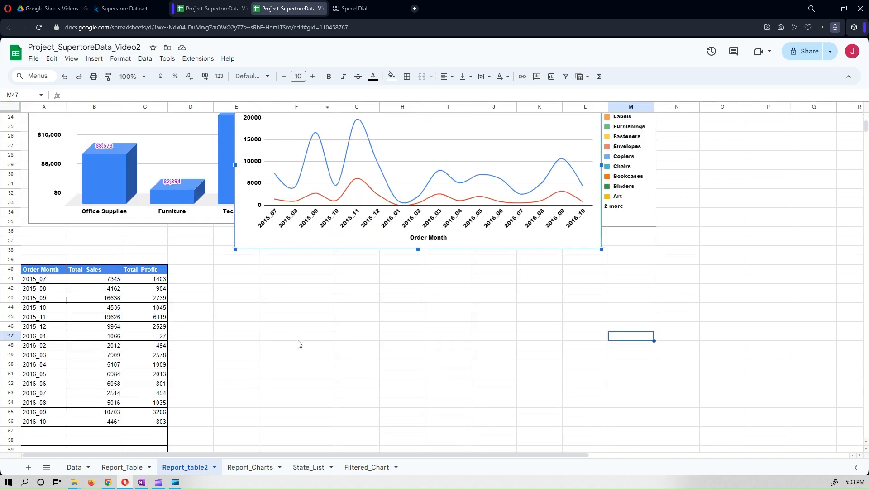
scroll(299, 346, up, 4)
scroll(303, 356, up, 4)
drag(310, 306, 330, 223)
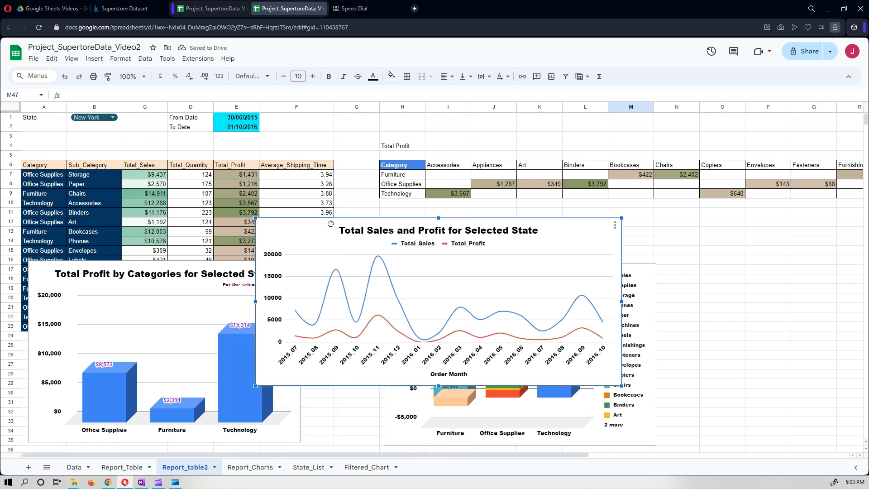
Step: Set the State in B1 to Washington and examine the 2016_02 and 2016_03 rows of the monthly table
double_click(116, 118)
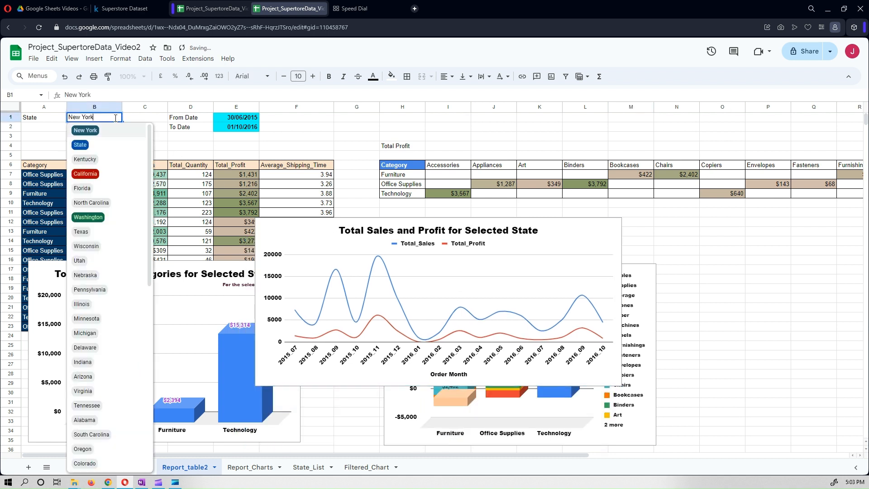
click(89, 217)
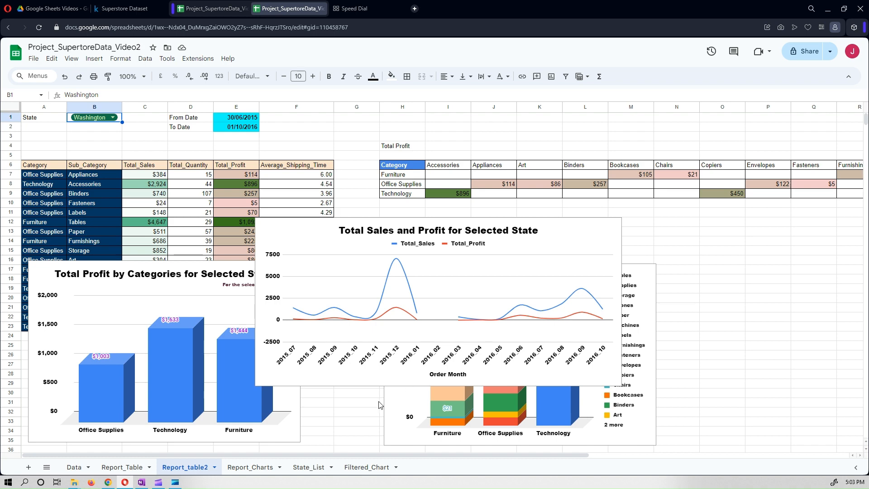
scroll(278, 372, down, 5)
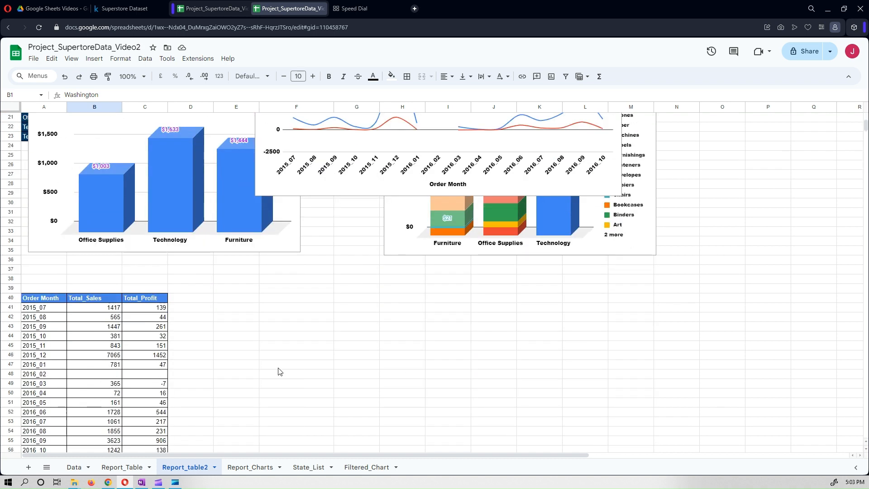
drag(104, 327, 159, 329)
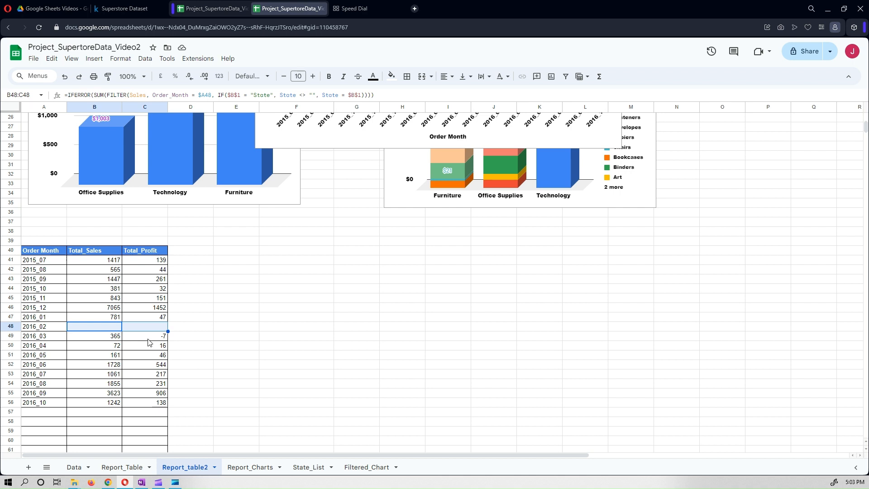
click(149, 340)
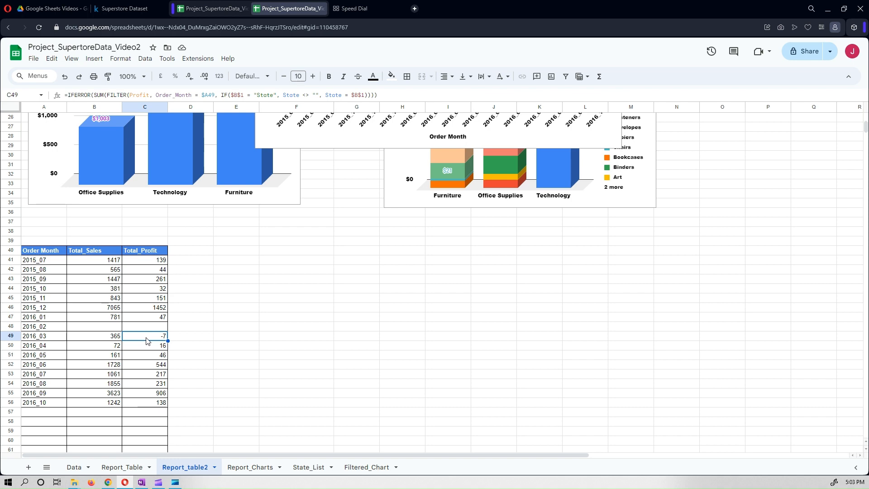
scroll(387, 356, up, 3)
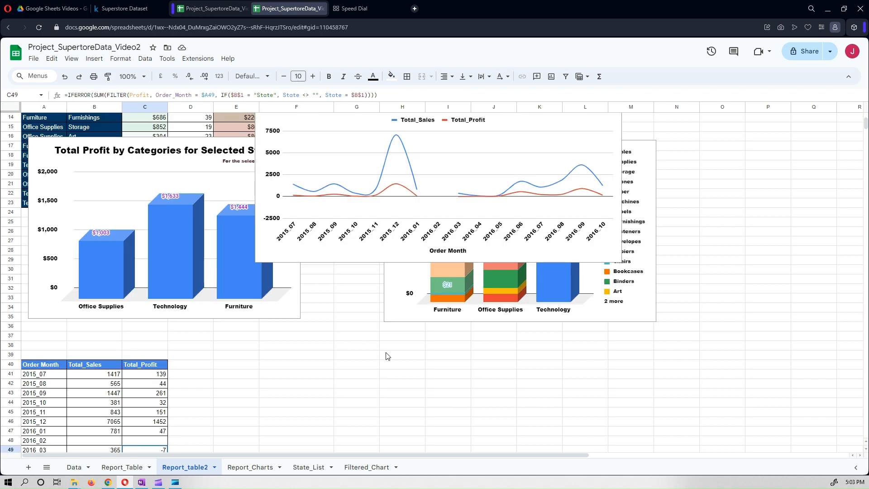
Step: Reposition the line chart so its upper-left corner sits in column F around row 13
scroll(388, 356, up, 3)
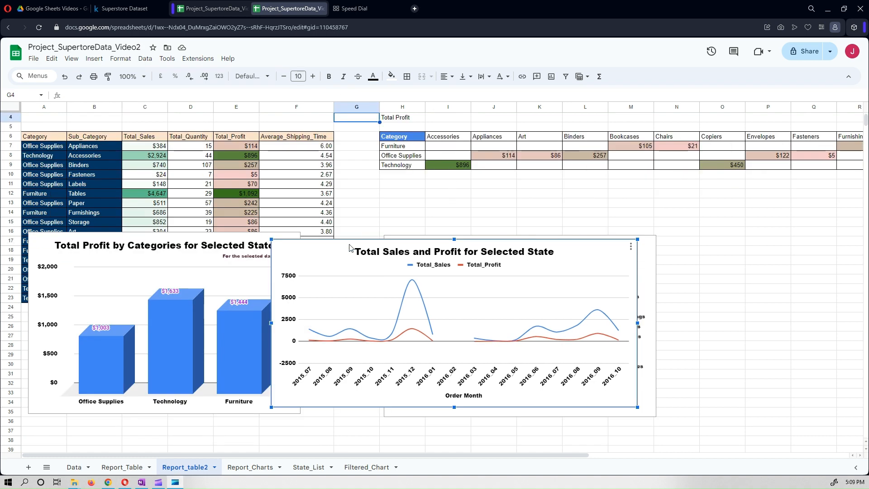
drag(345, 253, 332, 210)
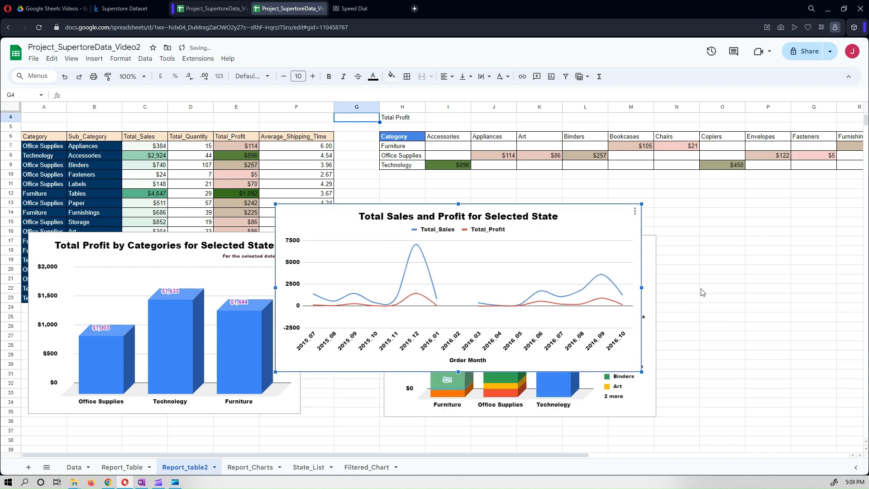
scroll(702, 292, up, 2)
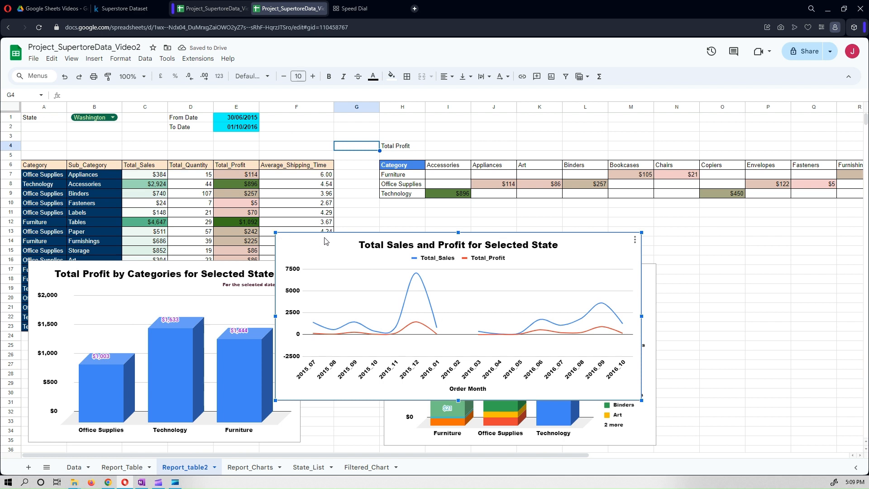
Step: Nudge the line chart to start at about row 12 and extend its data range to A40:C64
drag(326, 238, 331, 243)
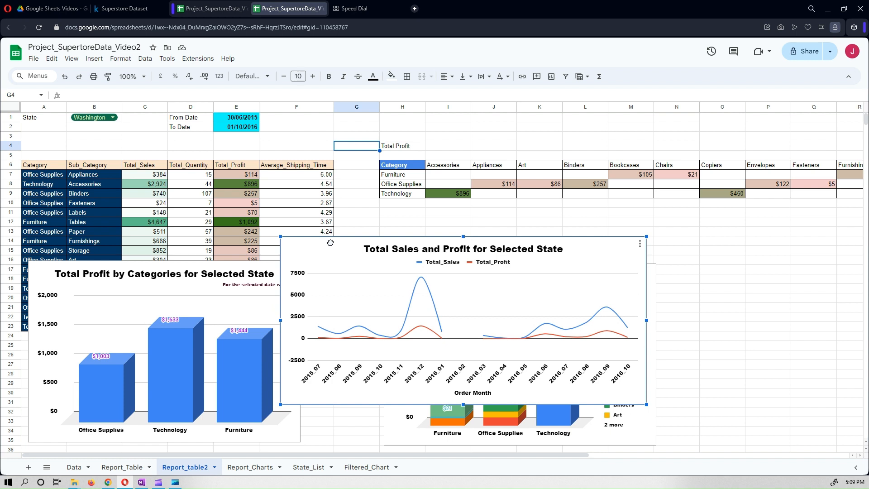
mouse_move(331, 243)
mouse_down()
mouse_move(360, 233)
mouse_move(347, 237)
mouse_up()
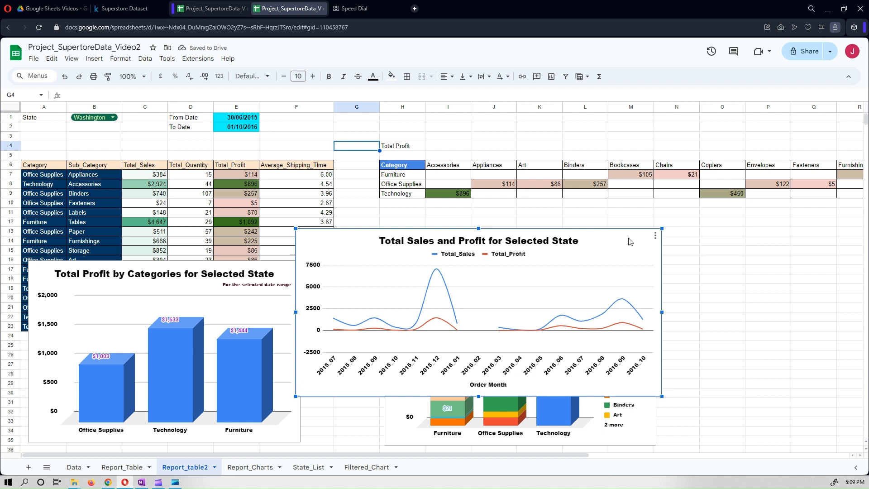
click(655, 236)
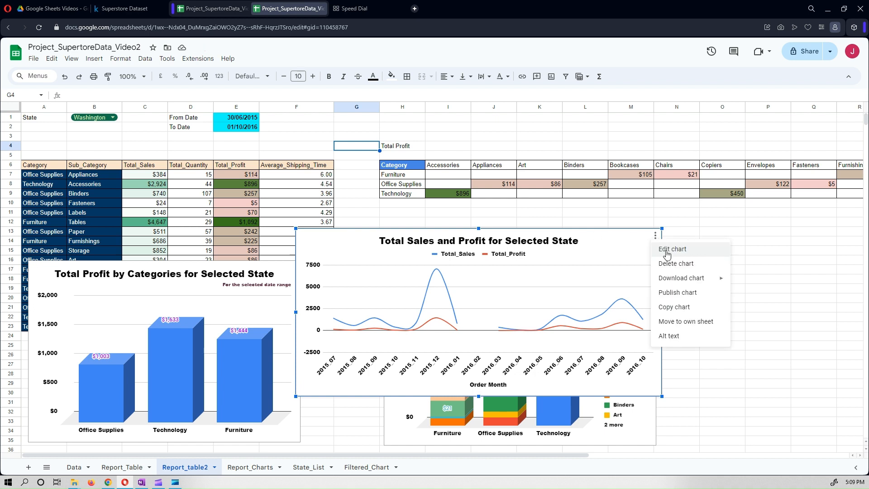
click(665, 248)
scroll(460, 274, down, 9)
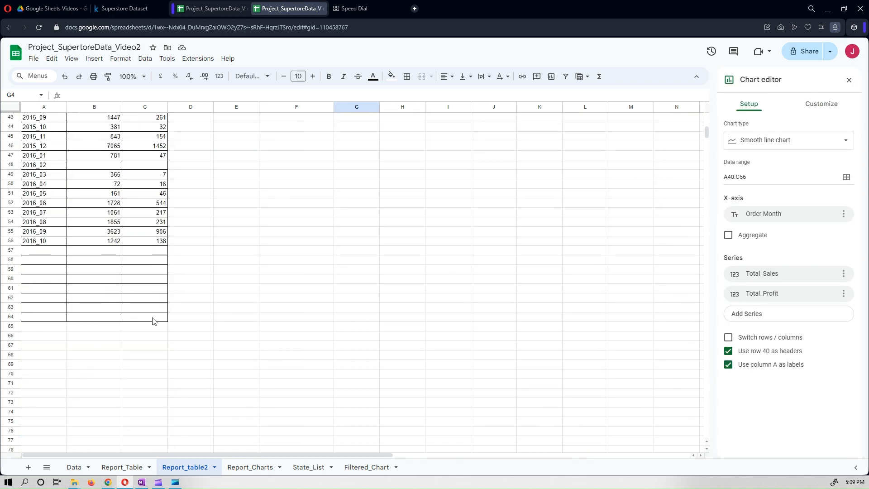
click(755, 175)
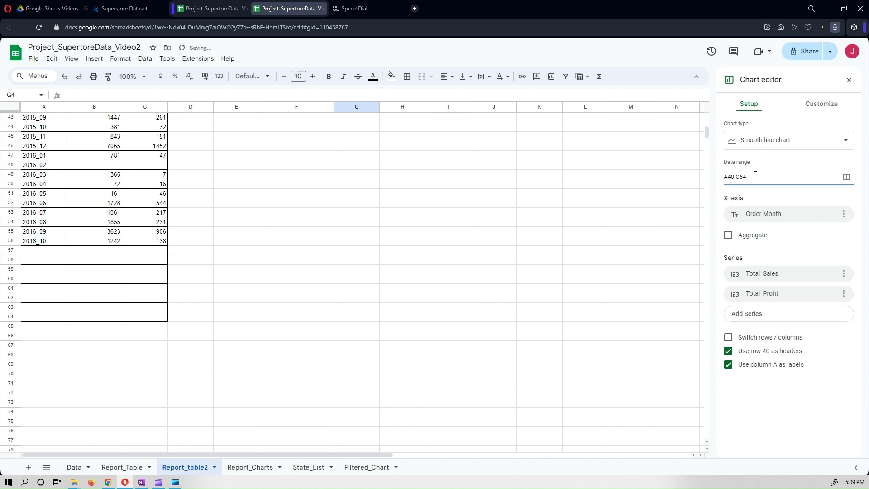
click(510, 299)
scroll(512, 296, up, 13)
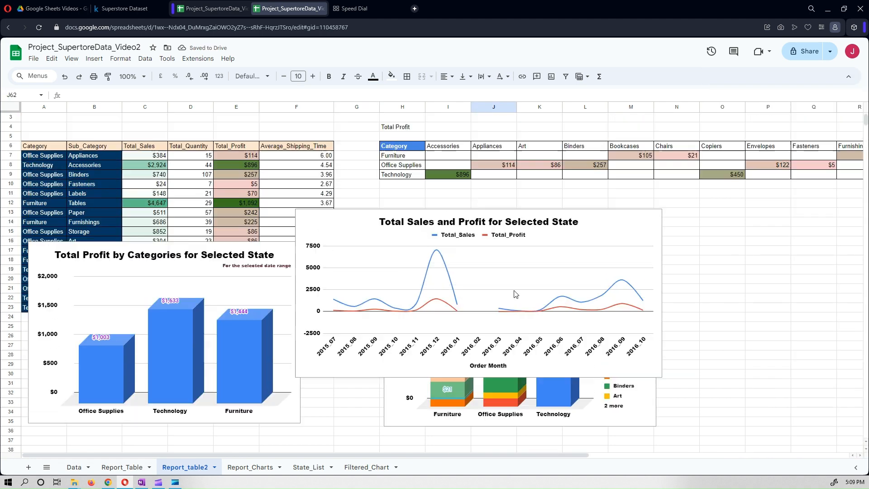
Step: Set the To Date in E2 to 31/03/2017
scroll(515, 294, up, 1)
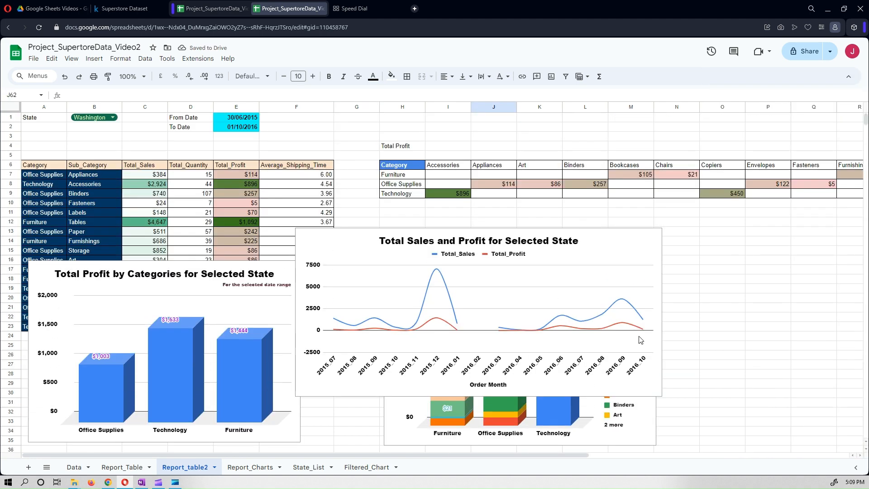
click(256, 127)
double_click(256, 127)
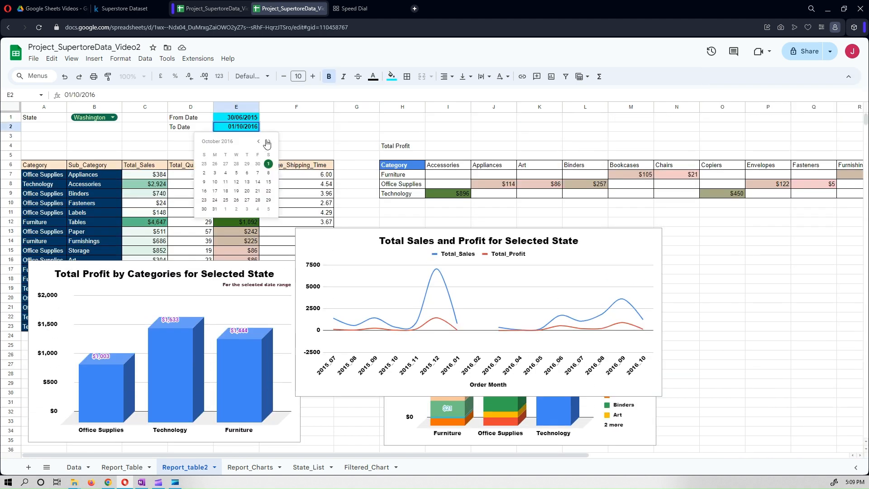
click(268, 142)
click(268, 142)
click(269, 143)
click(270, 142)
click(270, 142)
click(258, 200)
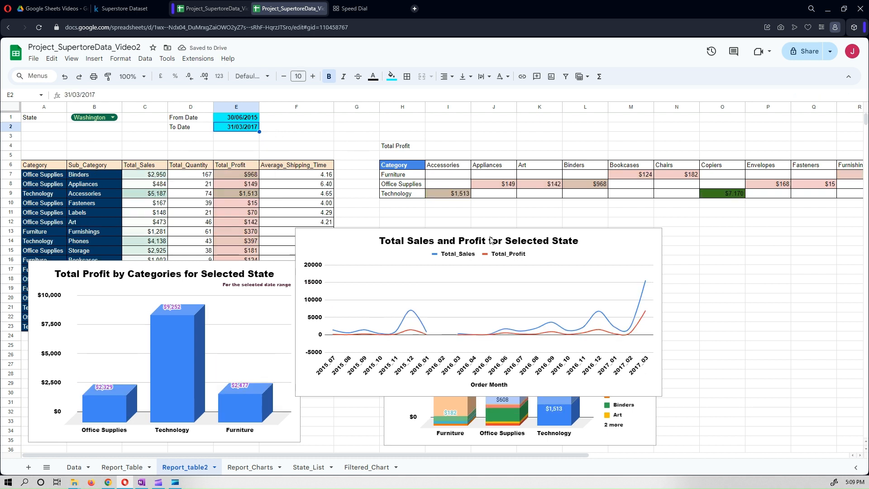
Step: Move the line chart down beside the monthly table so its upper-left corner sits at about E40, and deselect it
scroll(701, 348, down, 1)
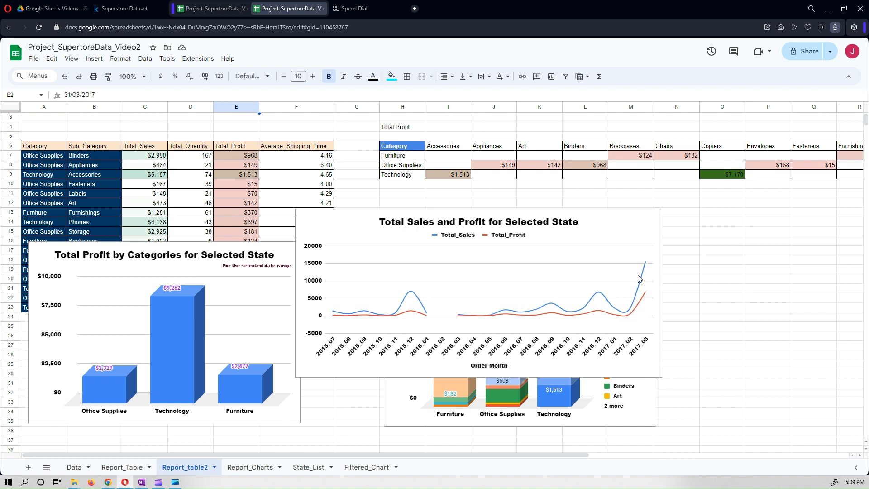
scroll(170, 231, up, 1)
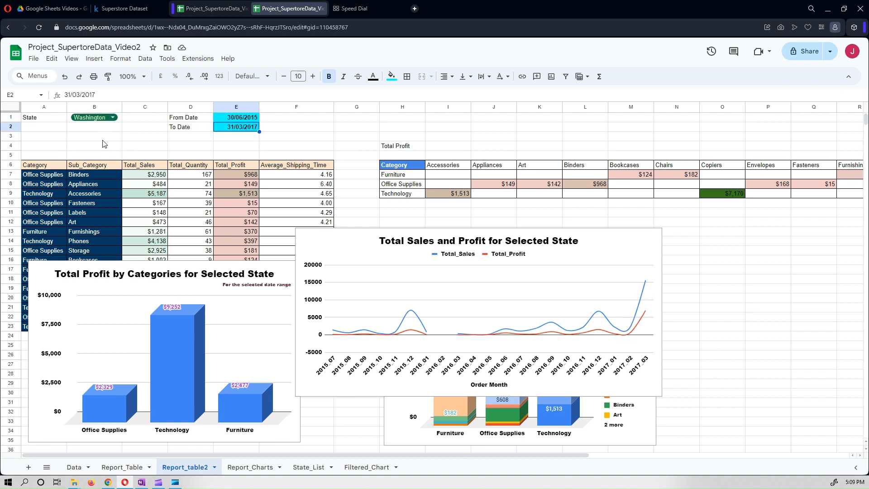
scroll(271, 294, down, 1)
scroll(281, 304, down, 7)
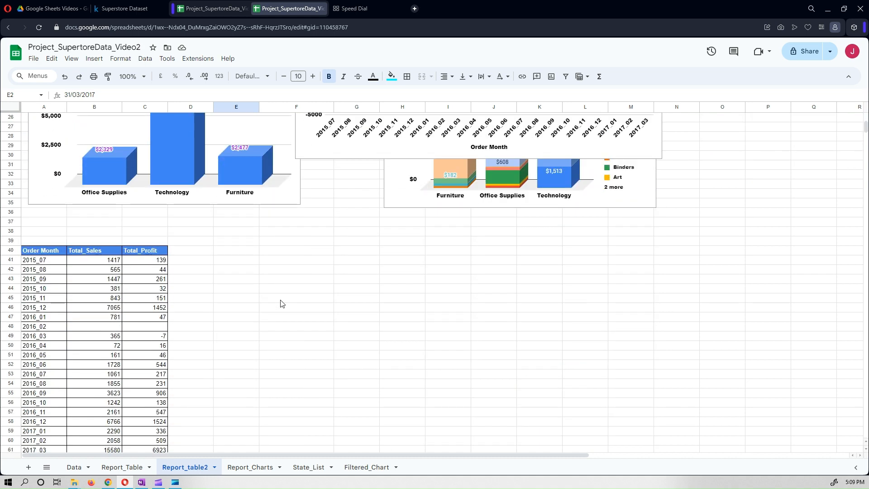
scroll(281, 304, up, 3)
scroll(280, 304, up, 5)
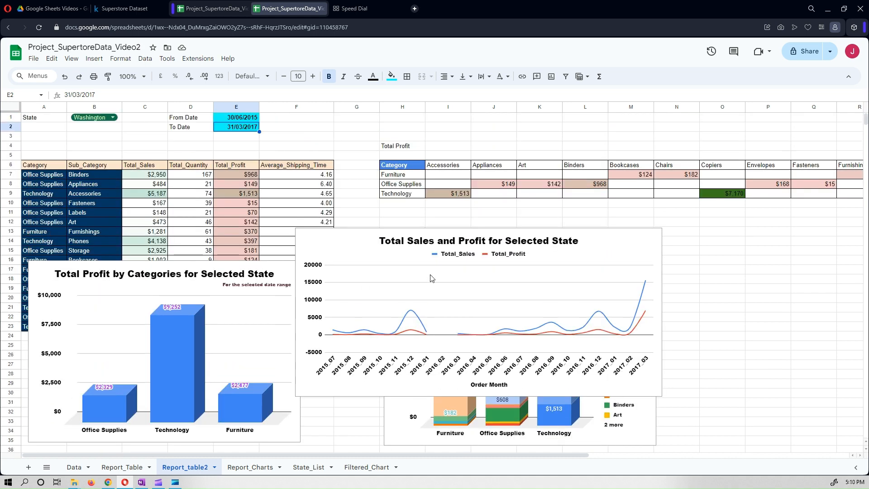
drag(415, 258, 328, 439)
scroll(347, 308, down, 6)
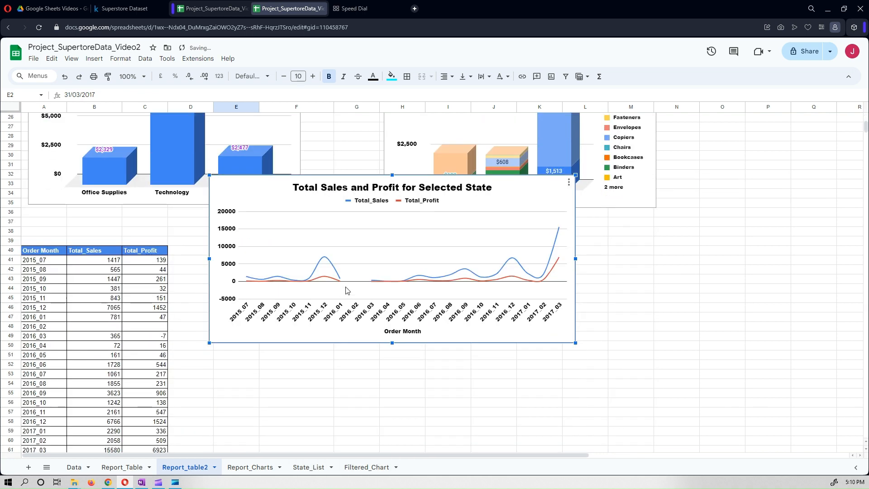
drag(285, 162, 290, 233)
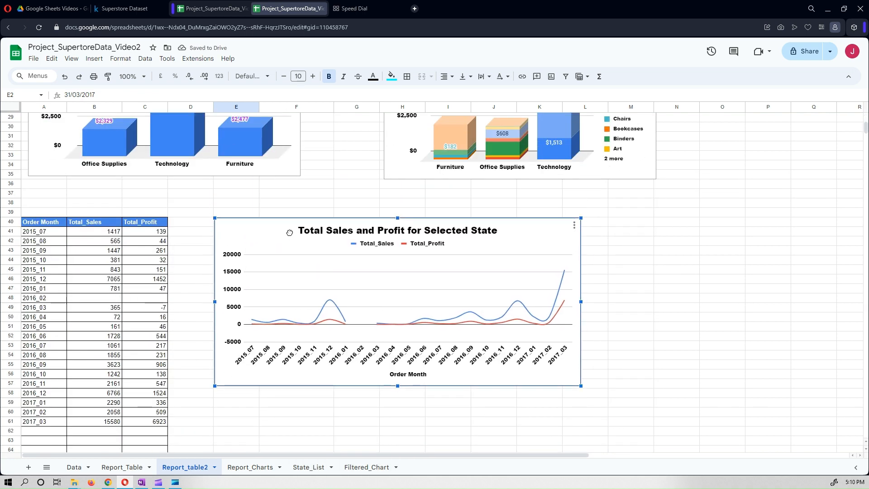
click(715, 312)
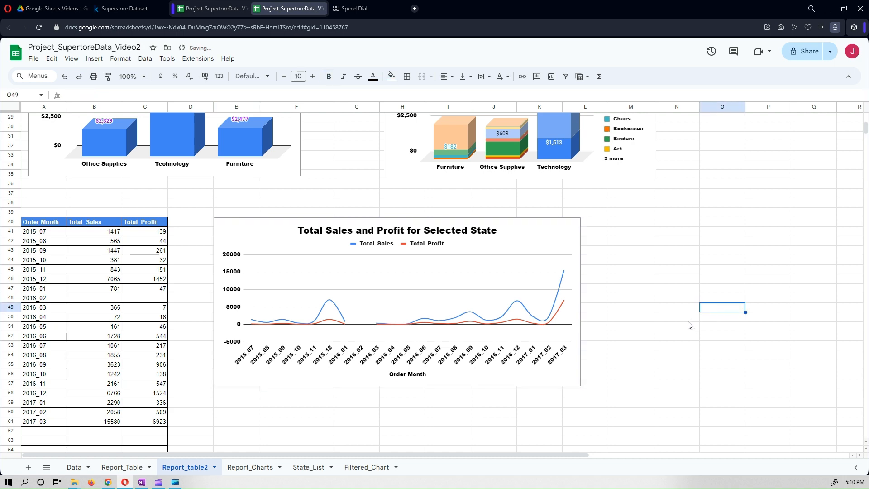
scroll(688, 324, up, 3)
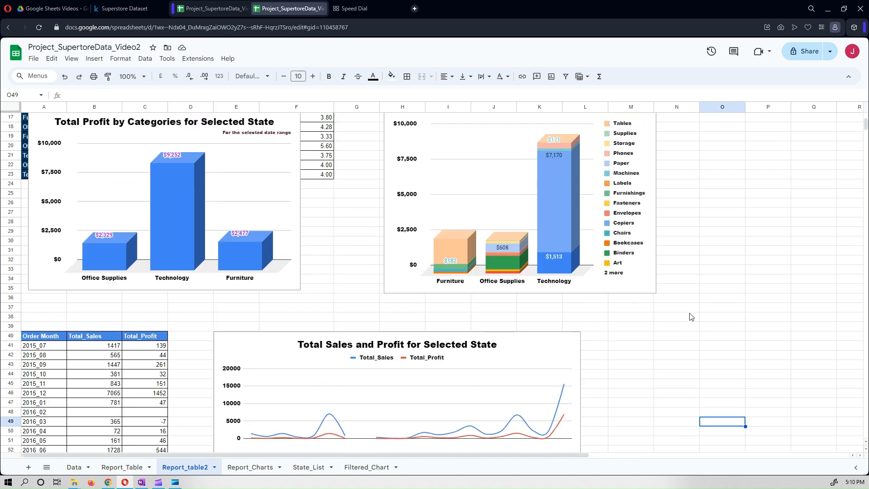
scroll(701, 309, up, 3)
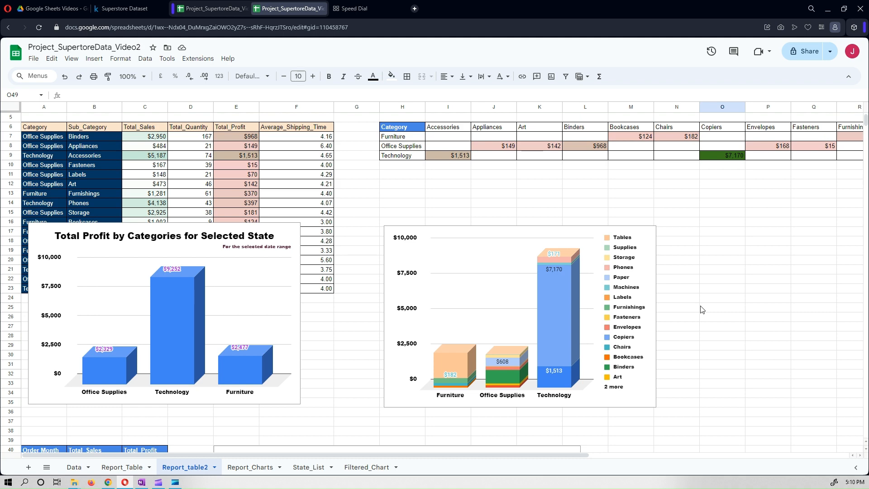
scroll(702, 310, up, 1)
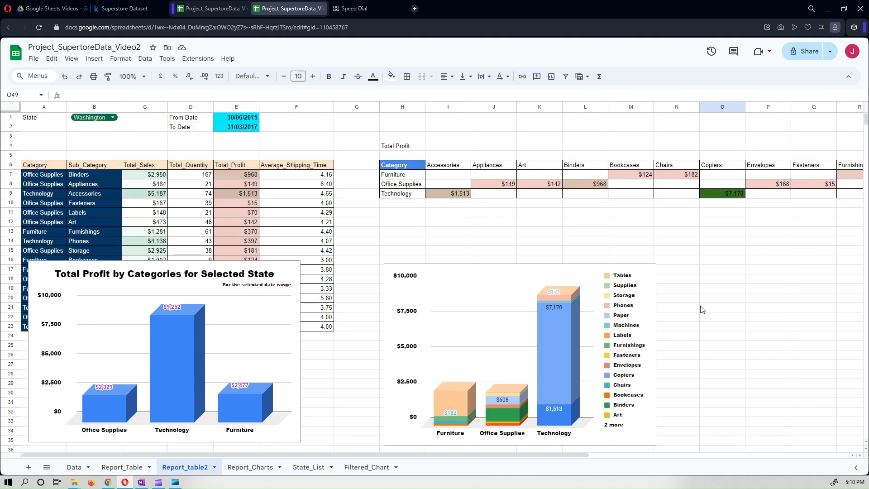